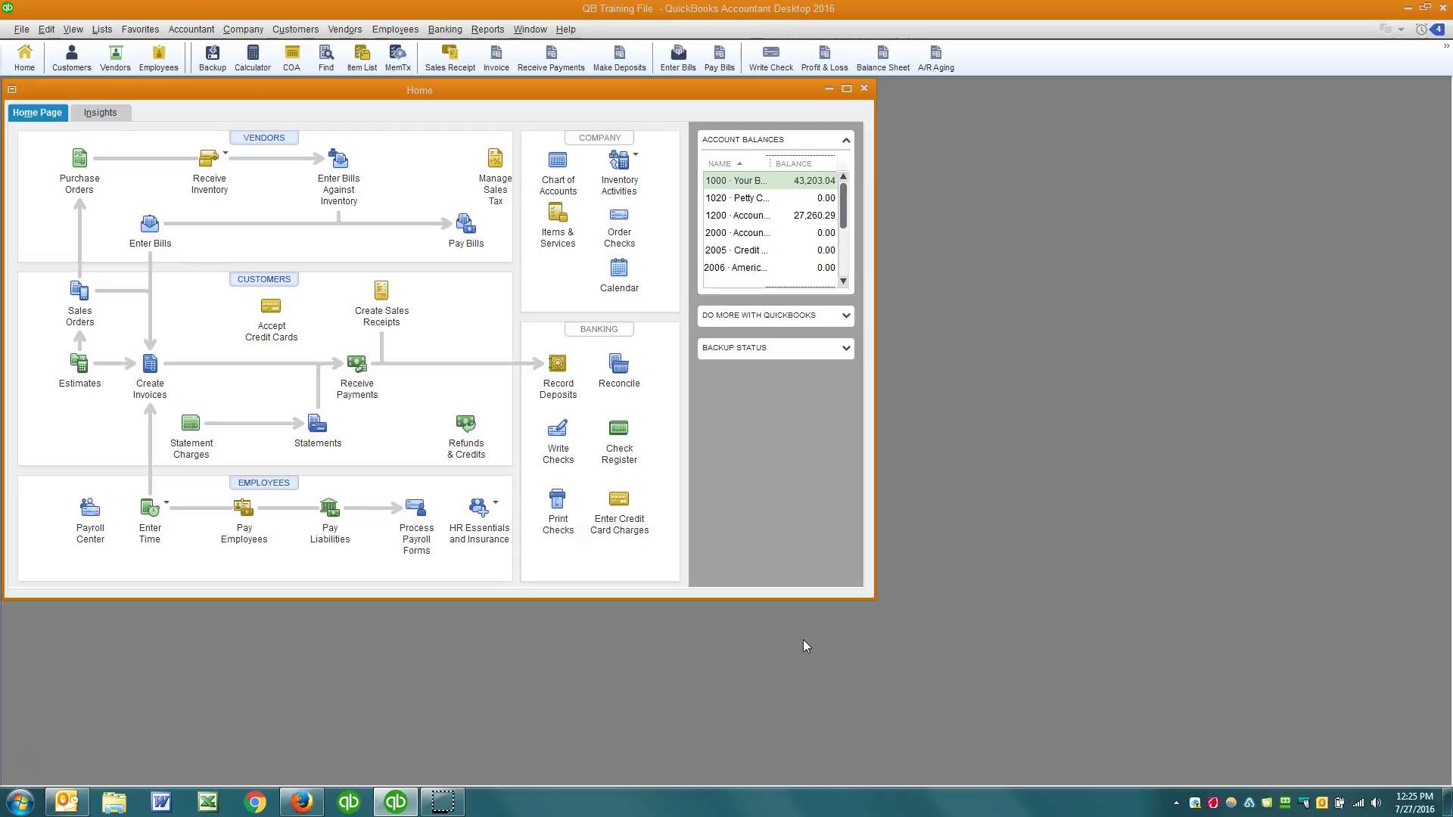
click(619, 370)
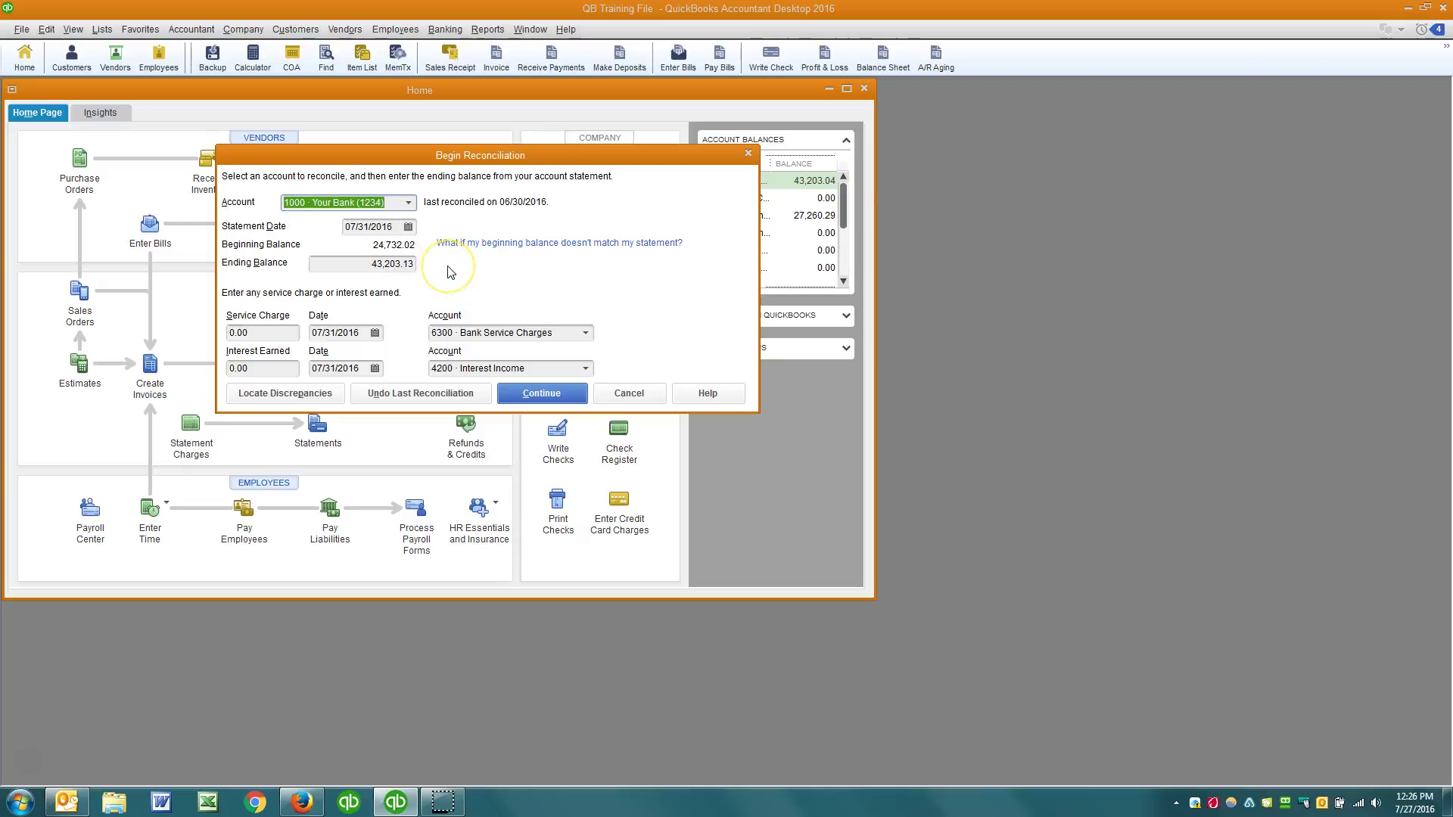
View the discrepancy report flagging the Duke Progress Energy check's (0.09) change from 267.98
click(307, 395)
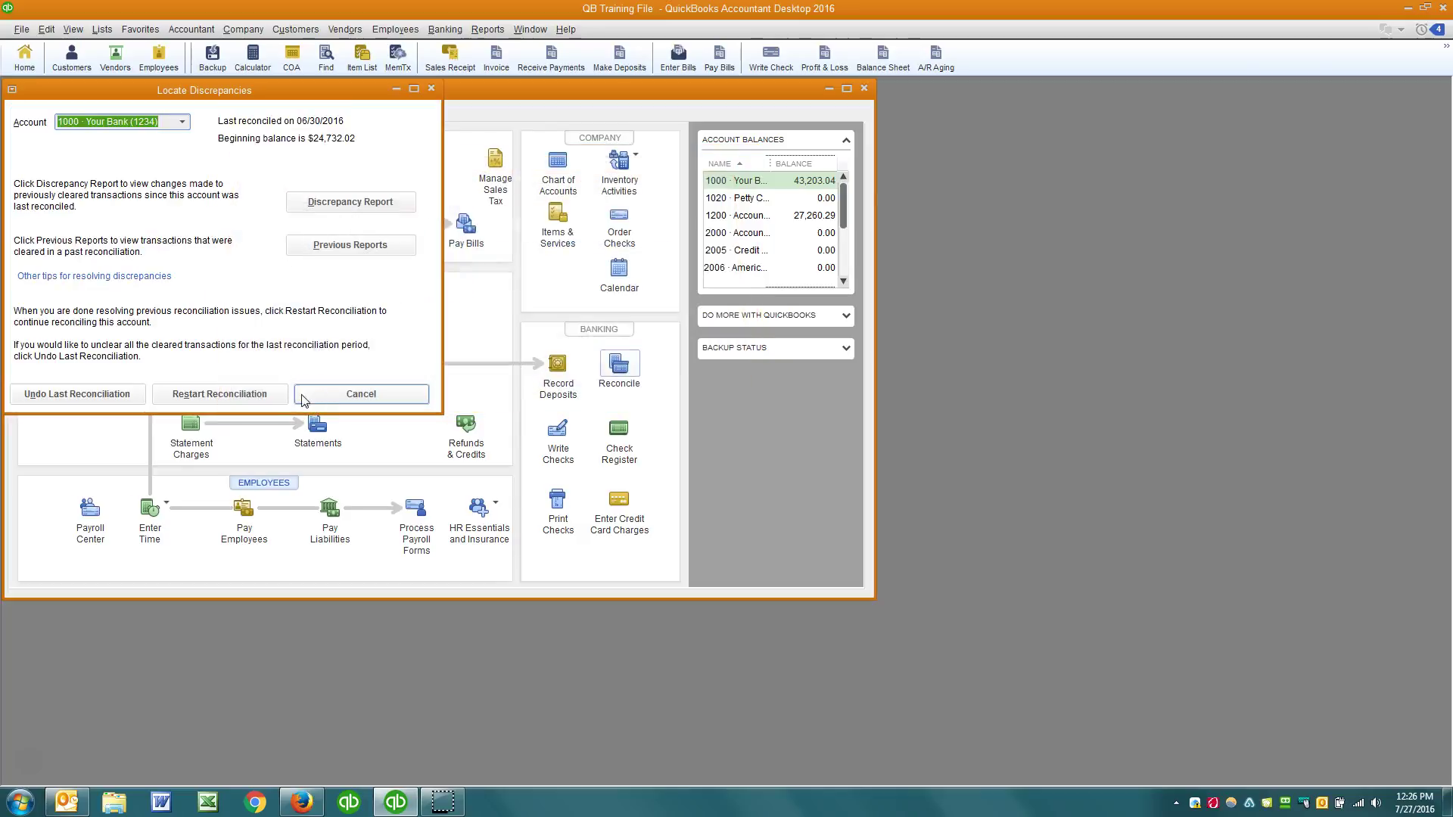
click(330, 210)
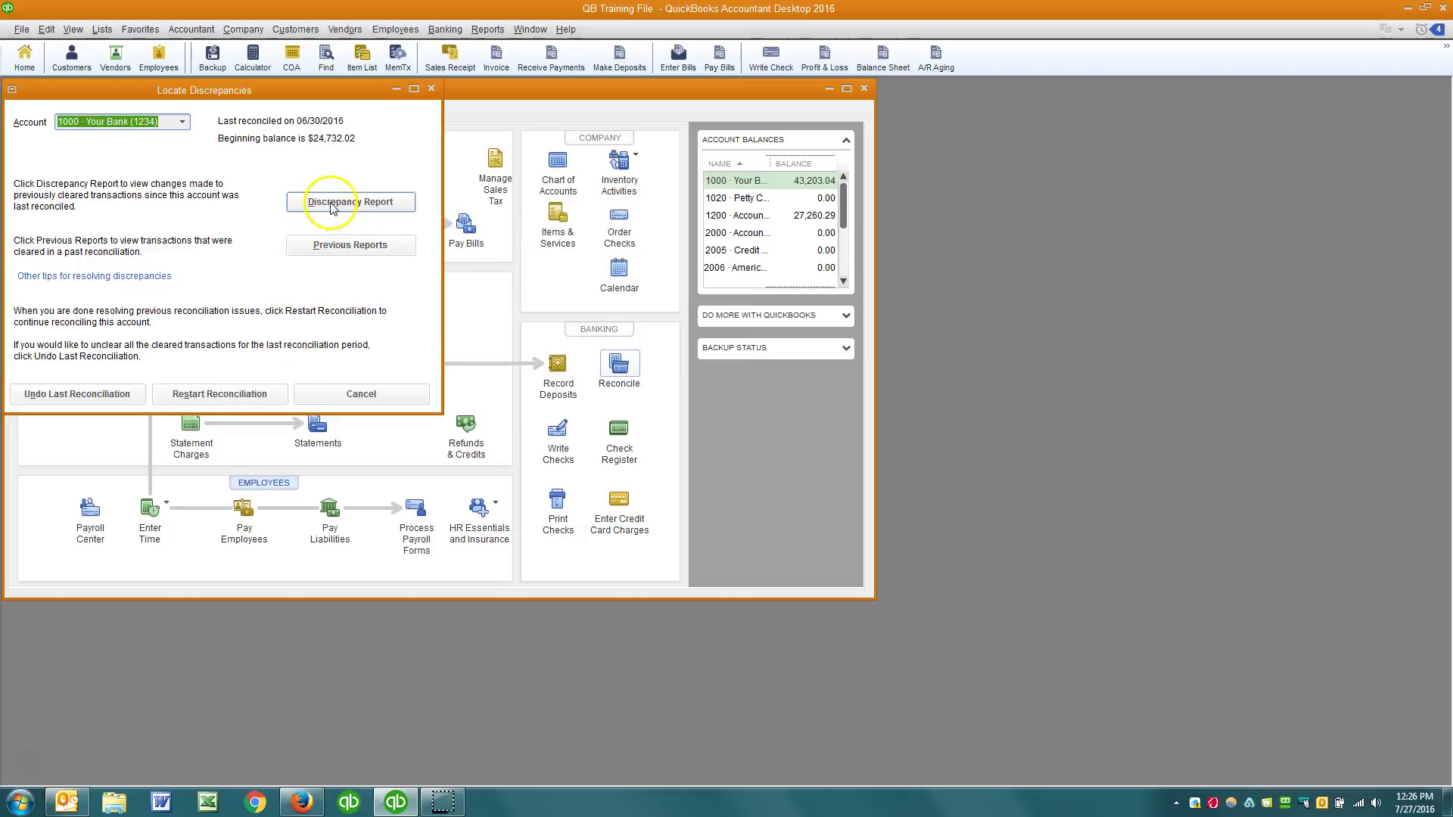
click(346, 305)
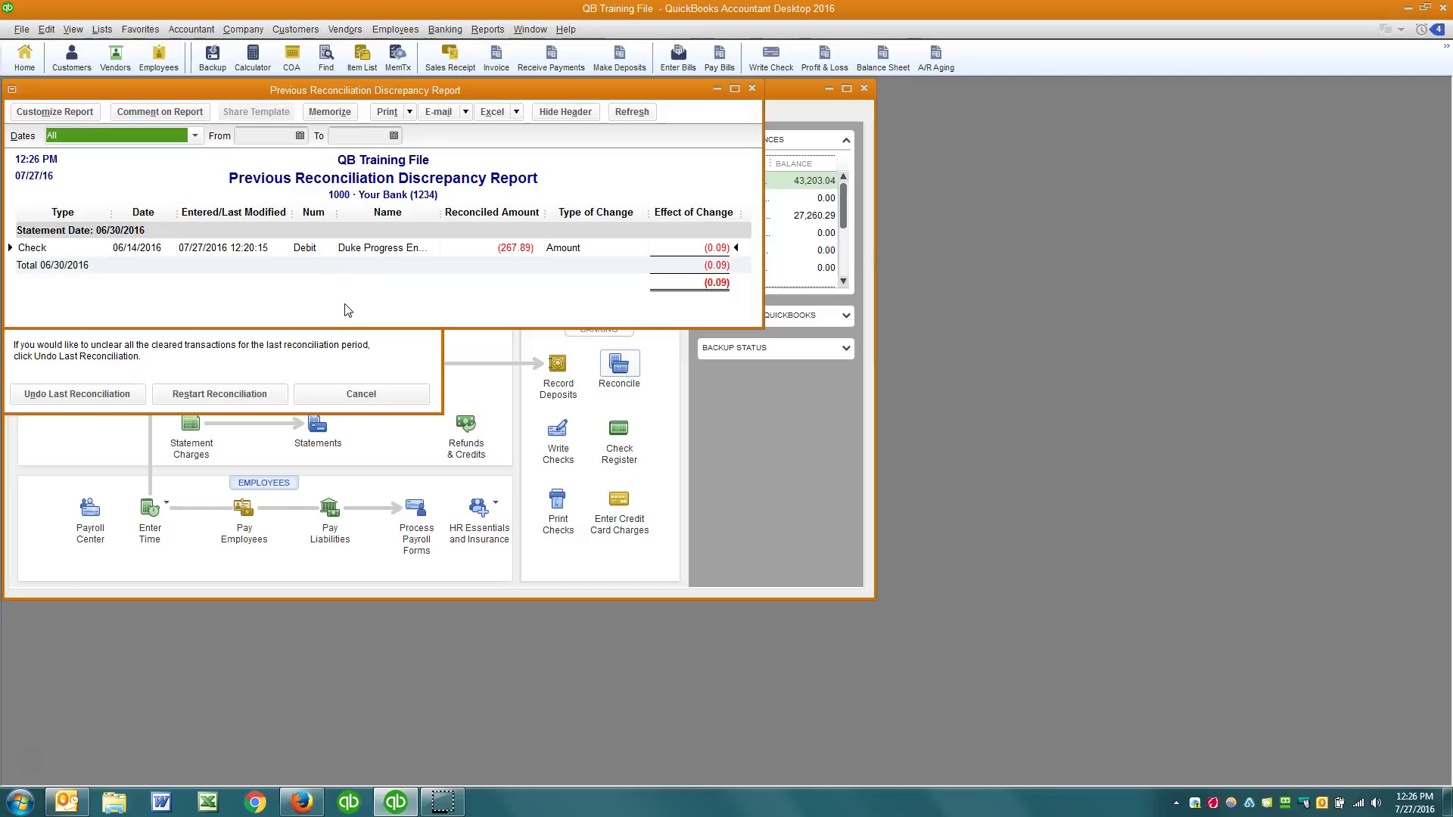
click(311, 306)
click(528, 261)
Correct the Duke Progress Energy check amount from 267.98 to 267.89 and record the change
double_click(507, 248)
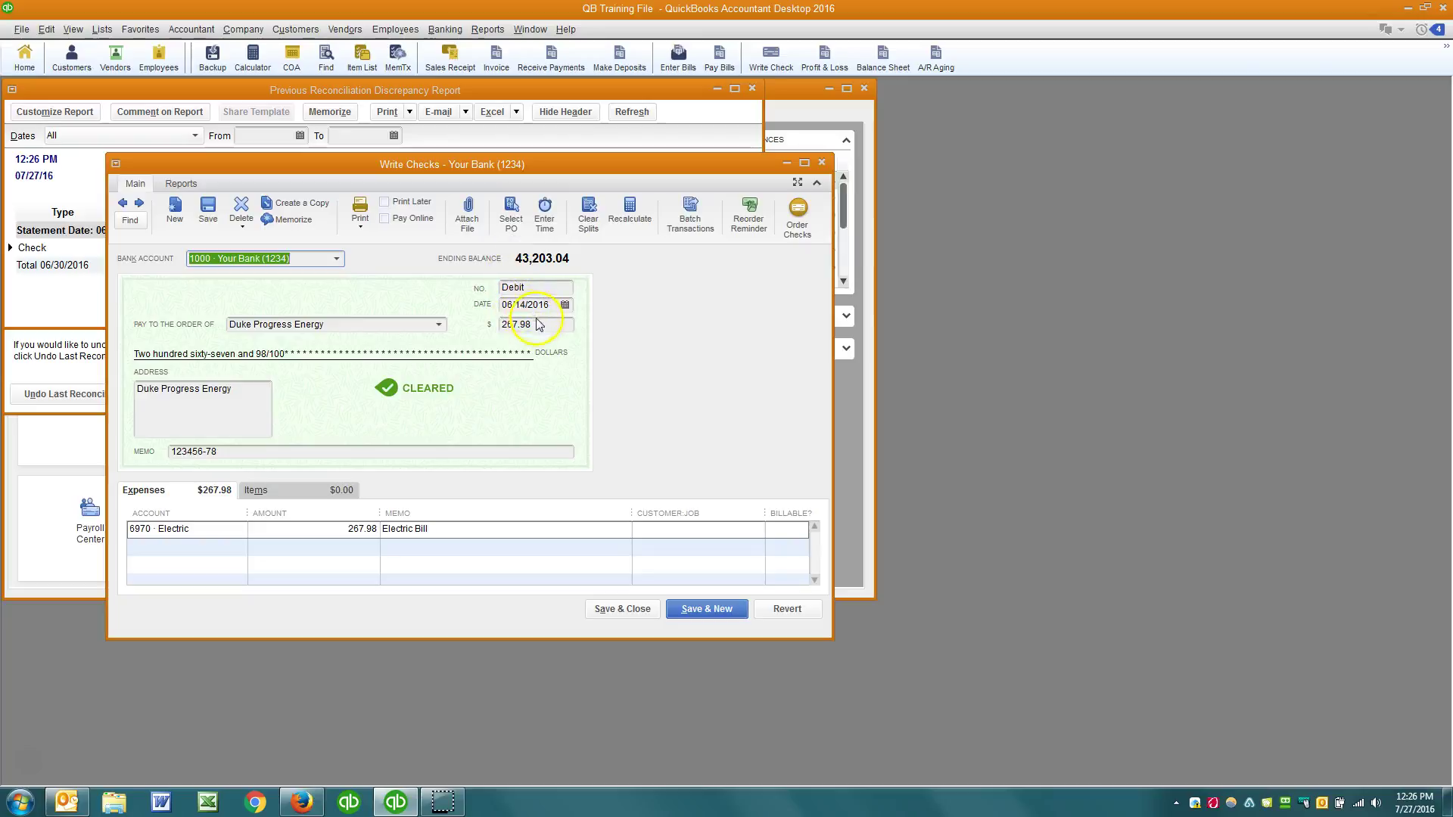
click(538, 324)
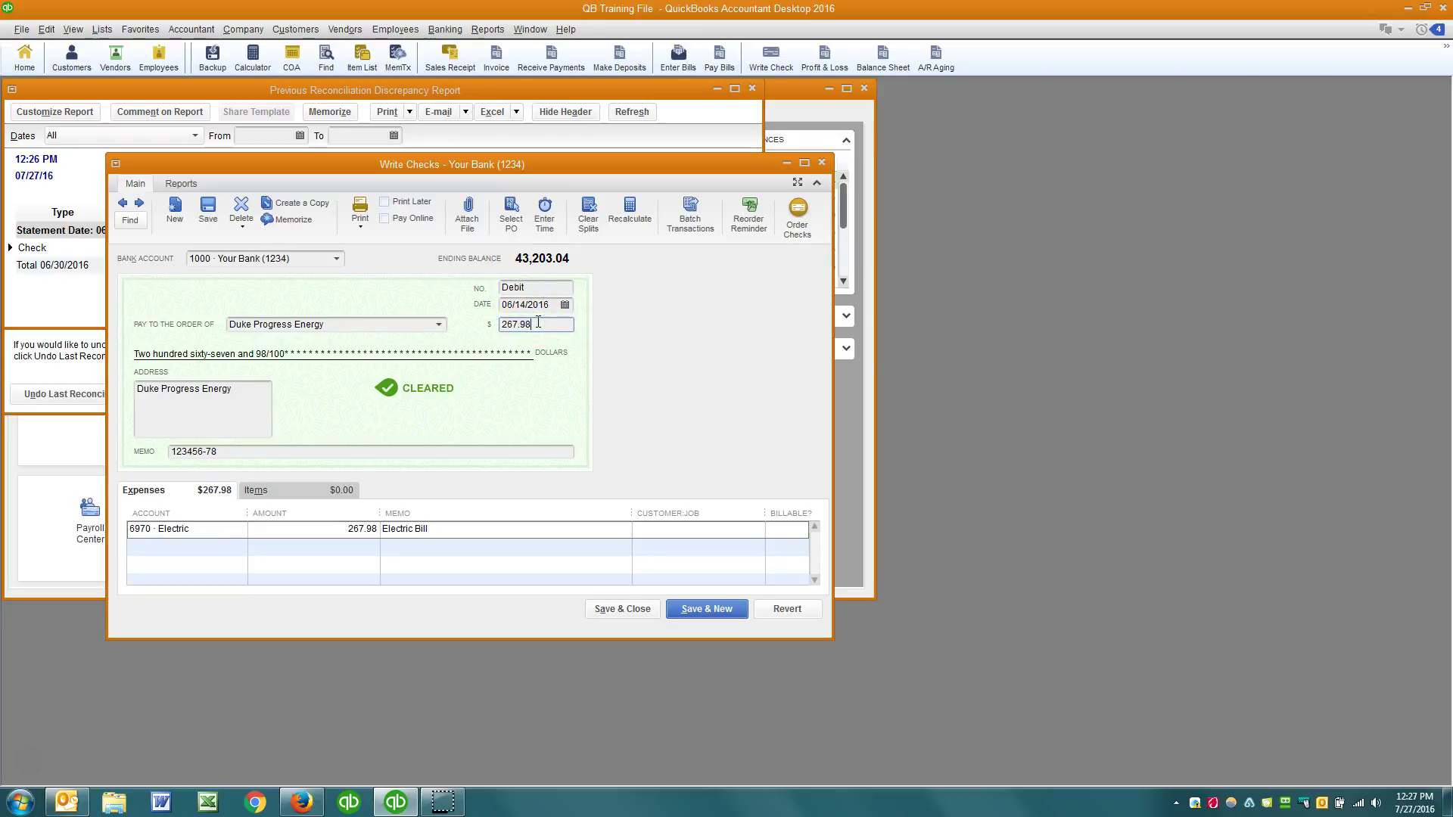
key(BackSpace)
key(BackSpace)
text(89)
key(Tab)
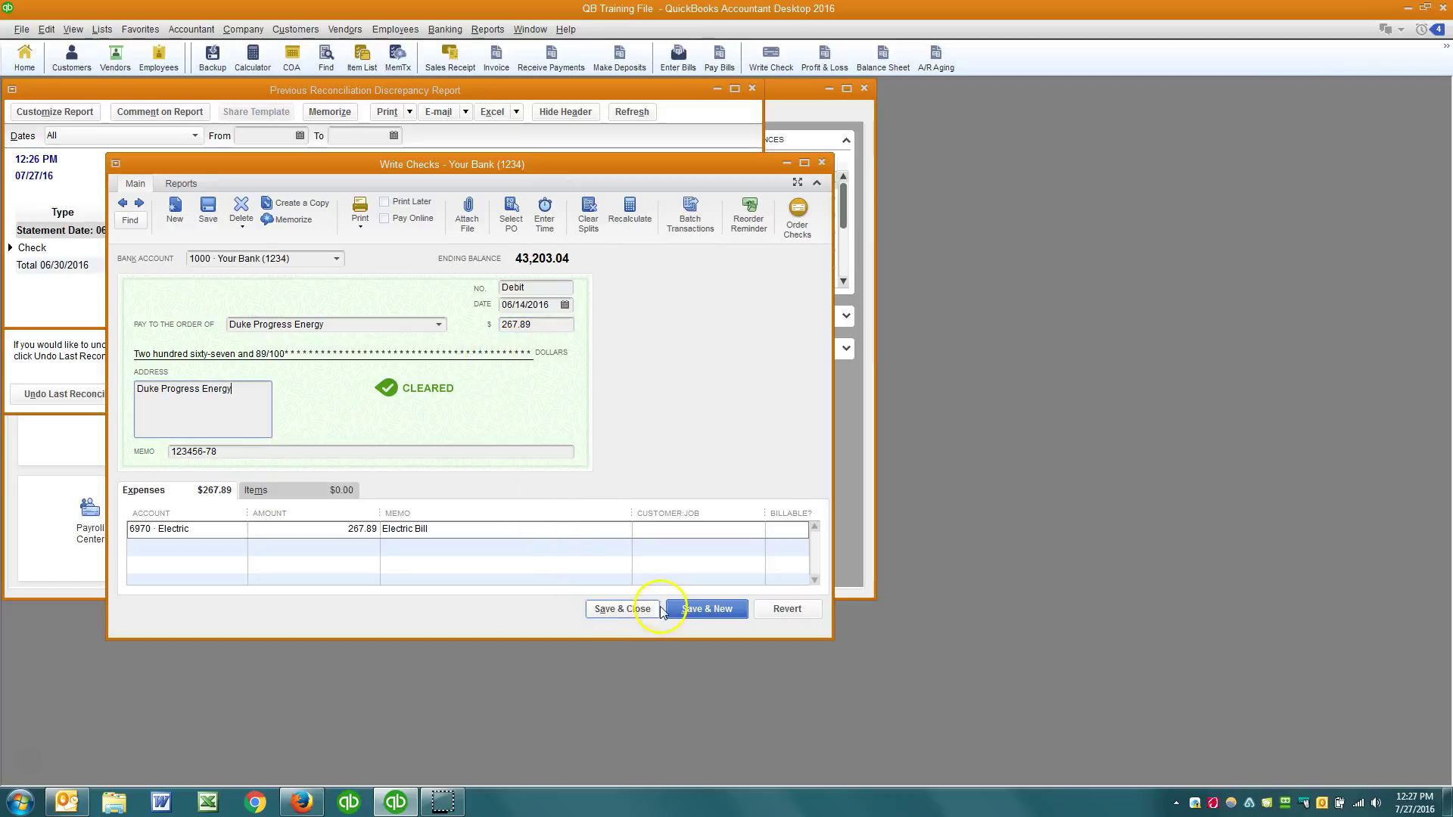
click(614, 609)
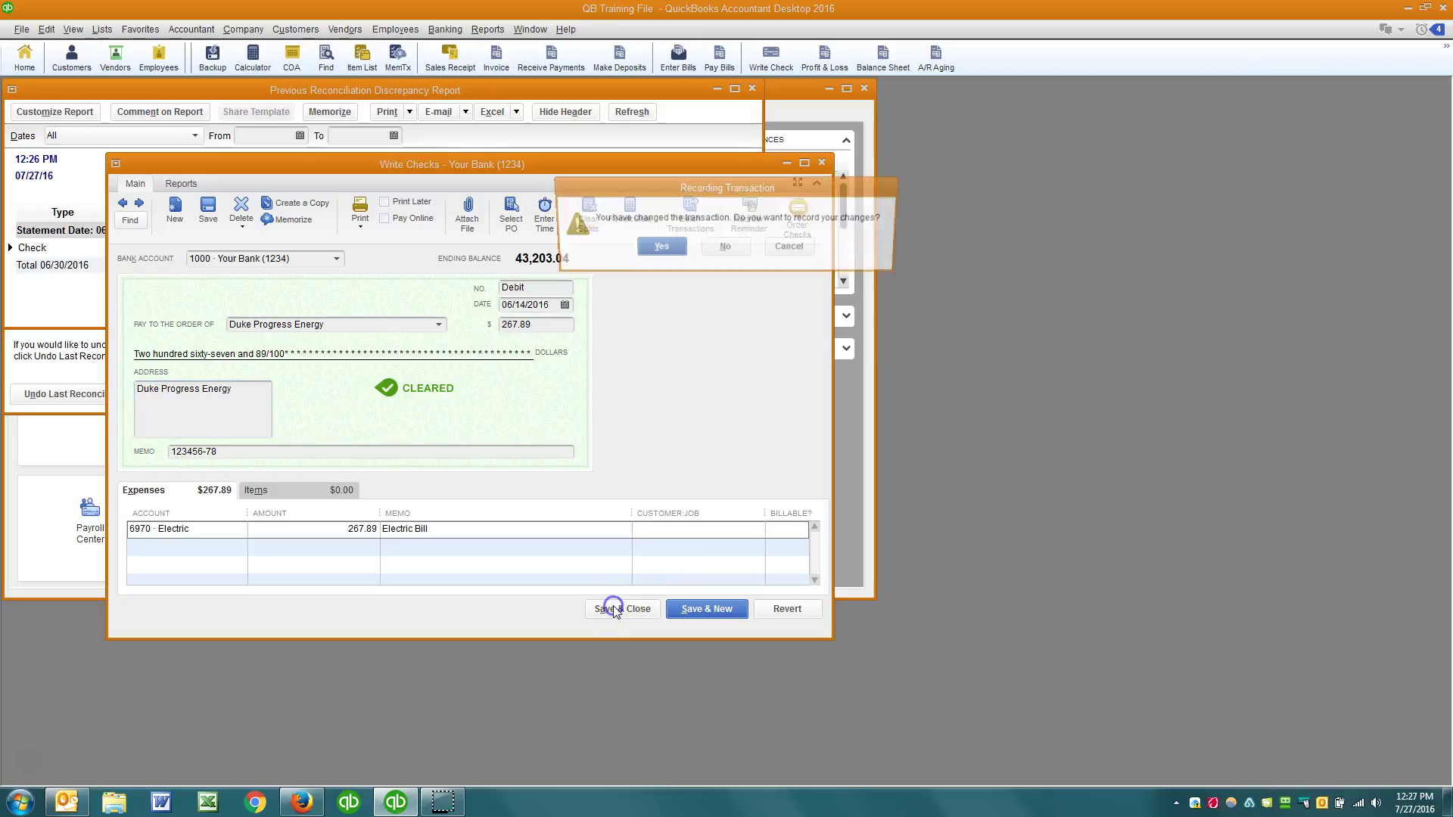
click(665, 252)
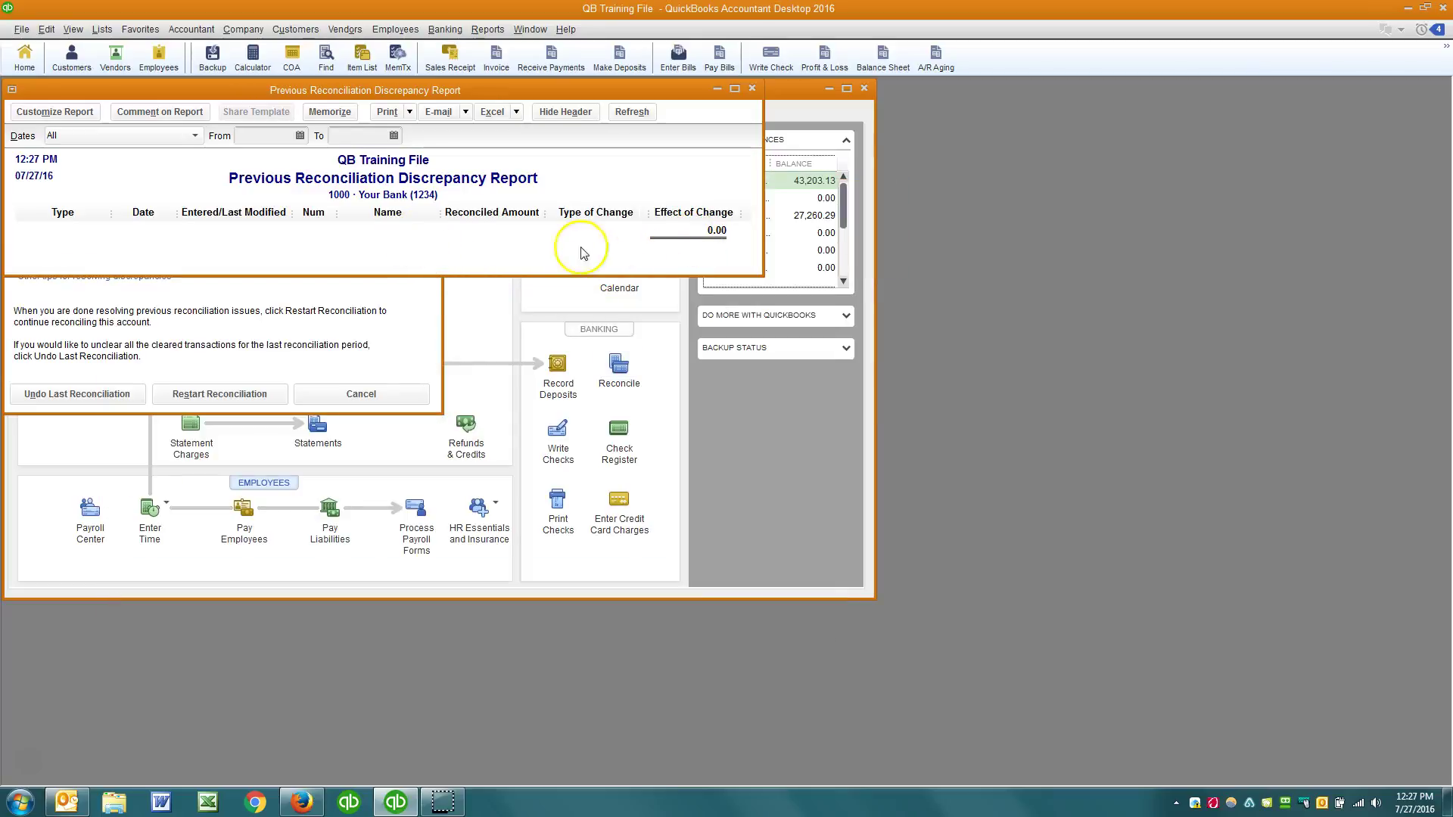
click(361, 314)
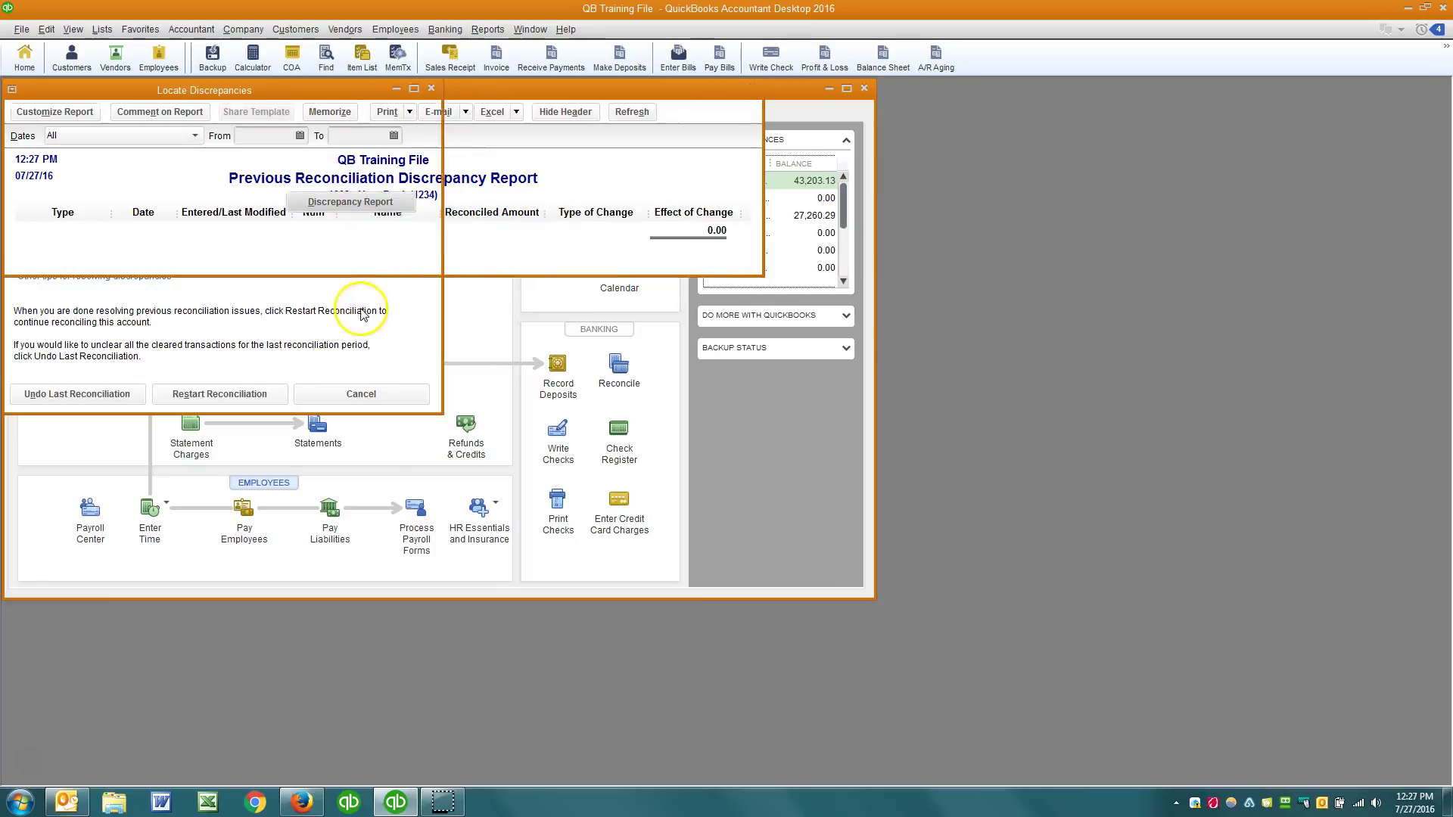
Restart reconciliation for account 1000, verify the discrepancy report is empty, then close it
click(224, 394)
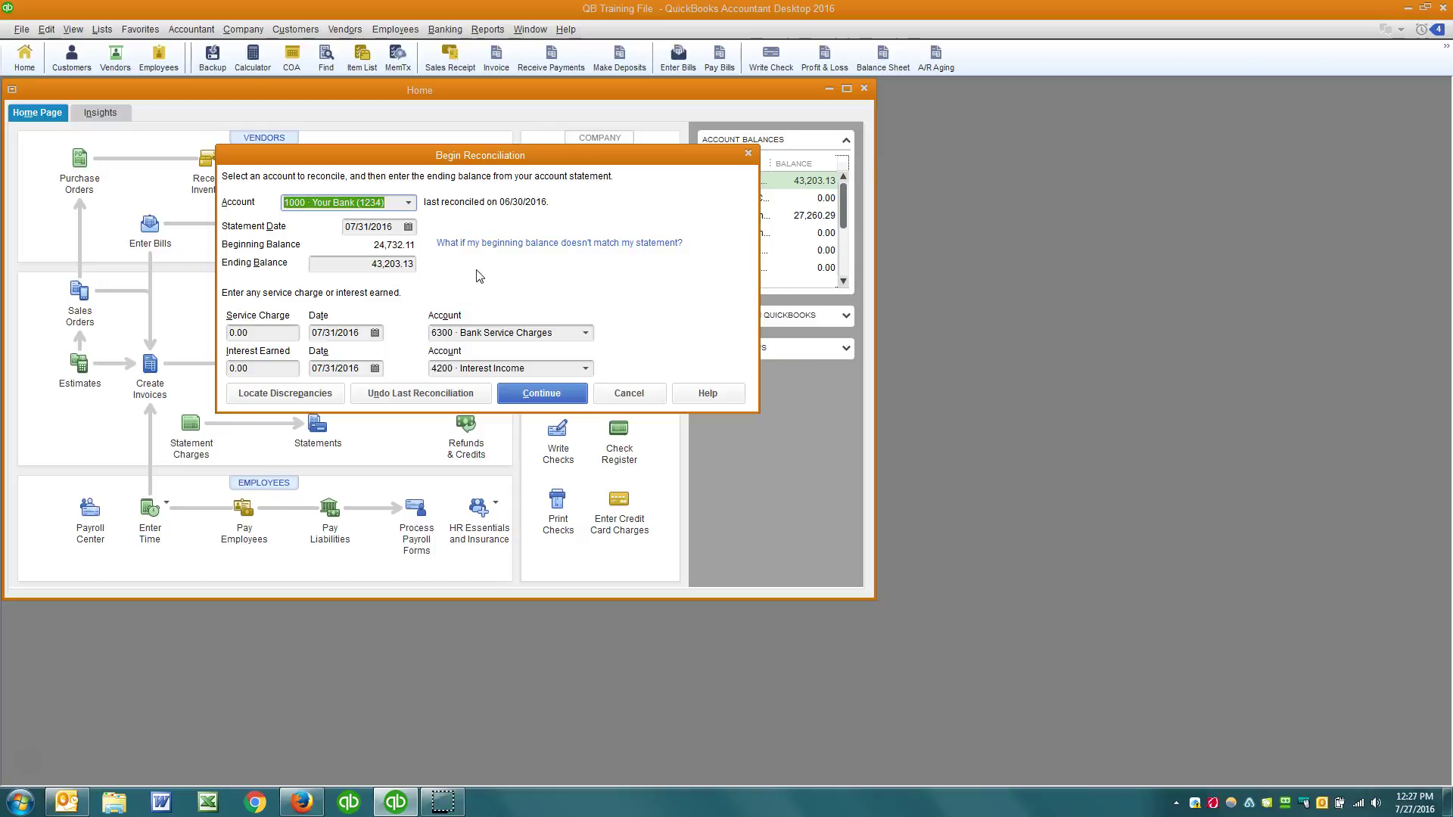
click(306, 392)
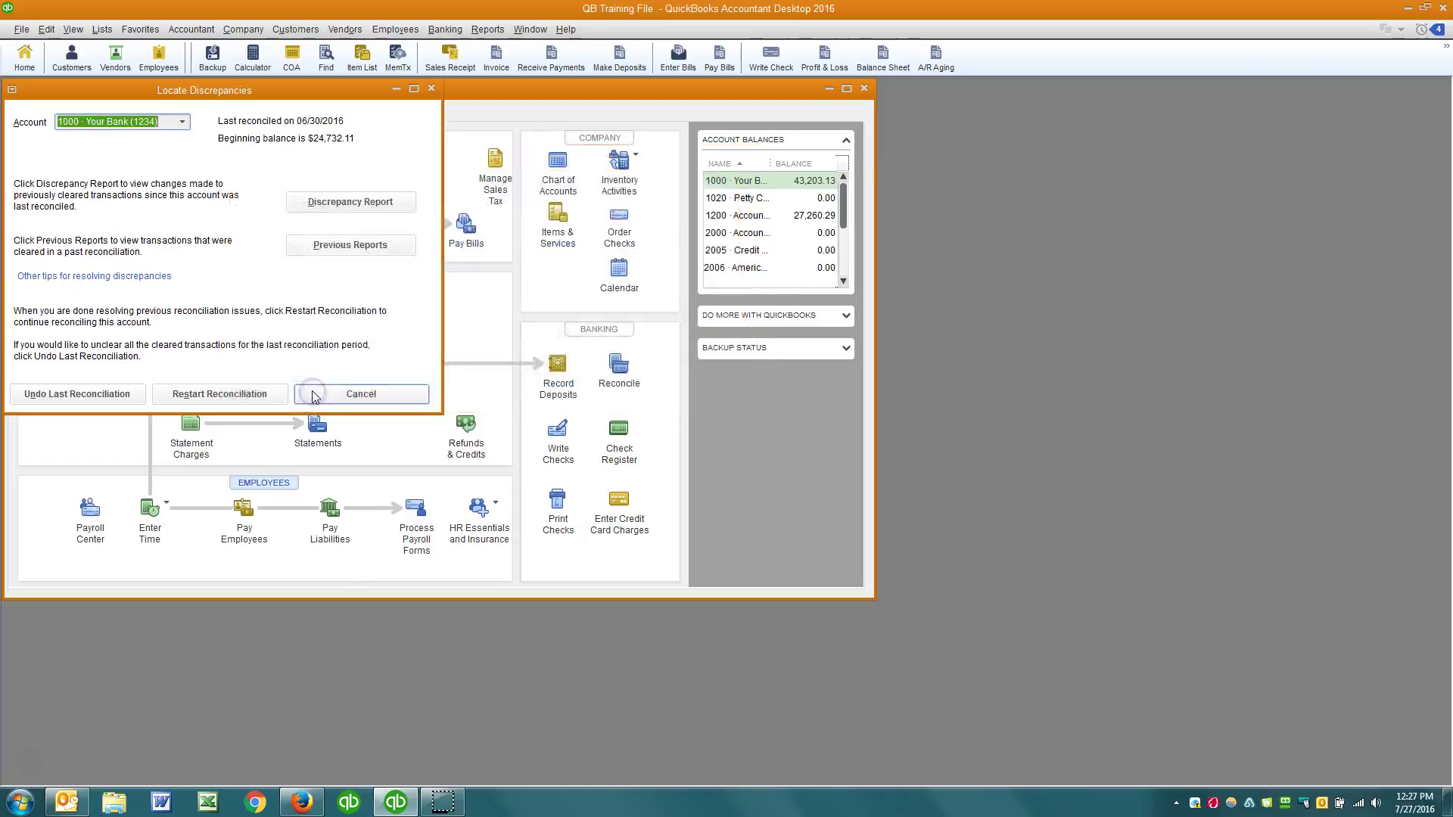
click(353, 202)
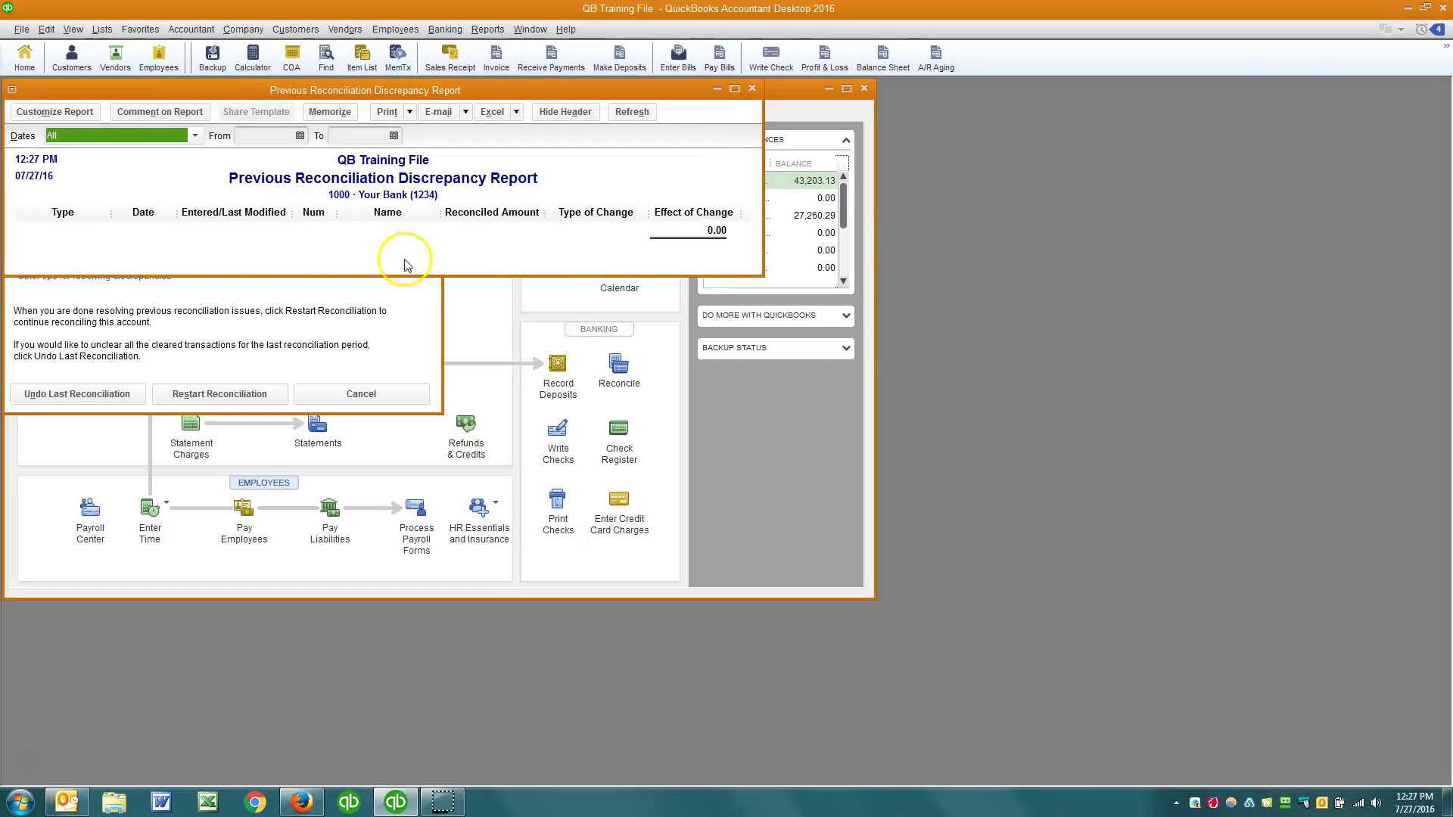
click(361, 394)
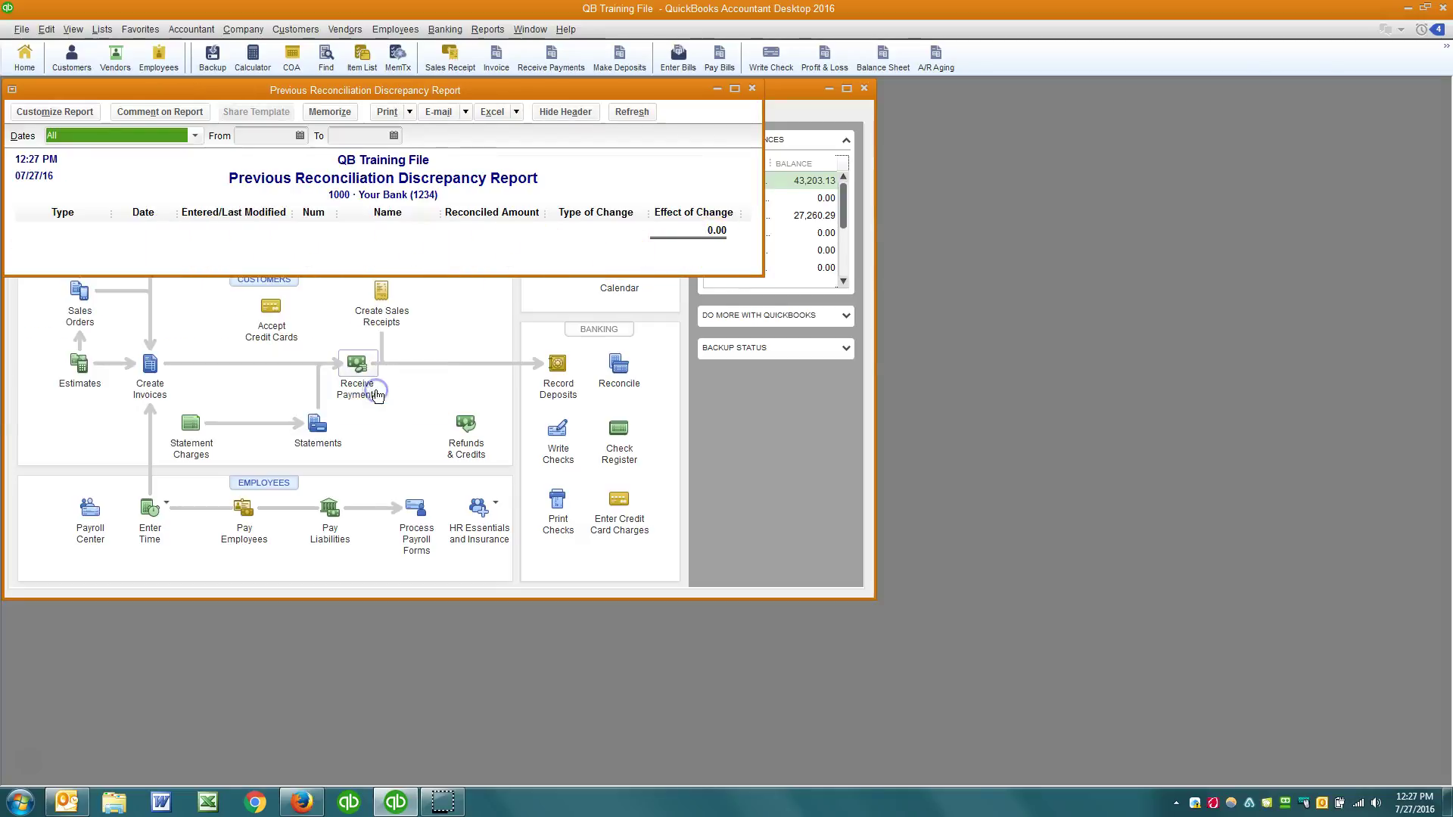
key(Escape)
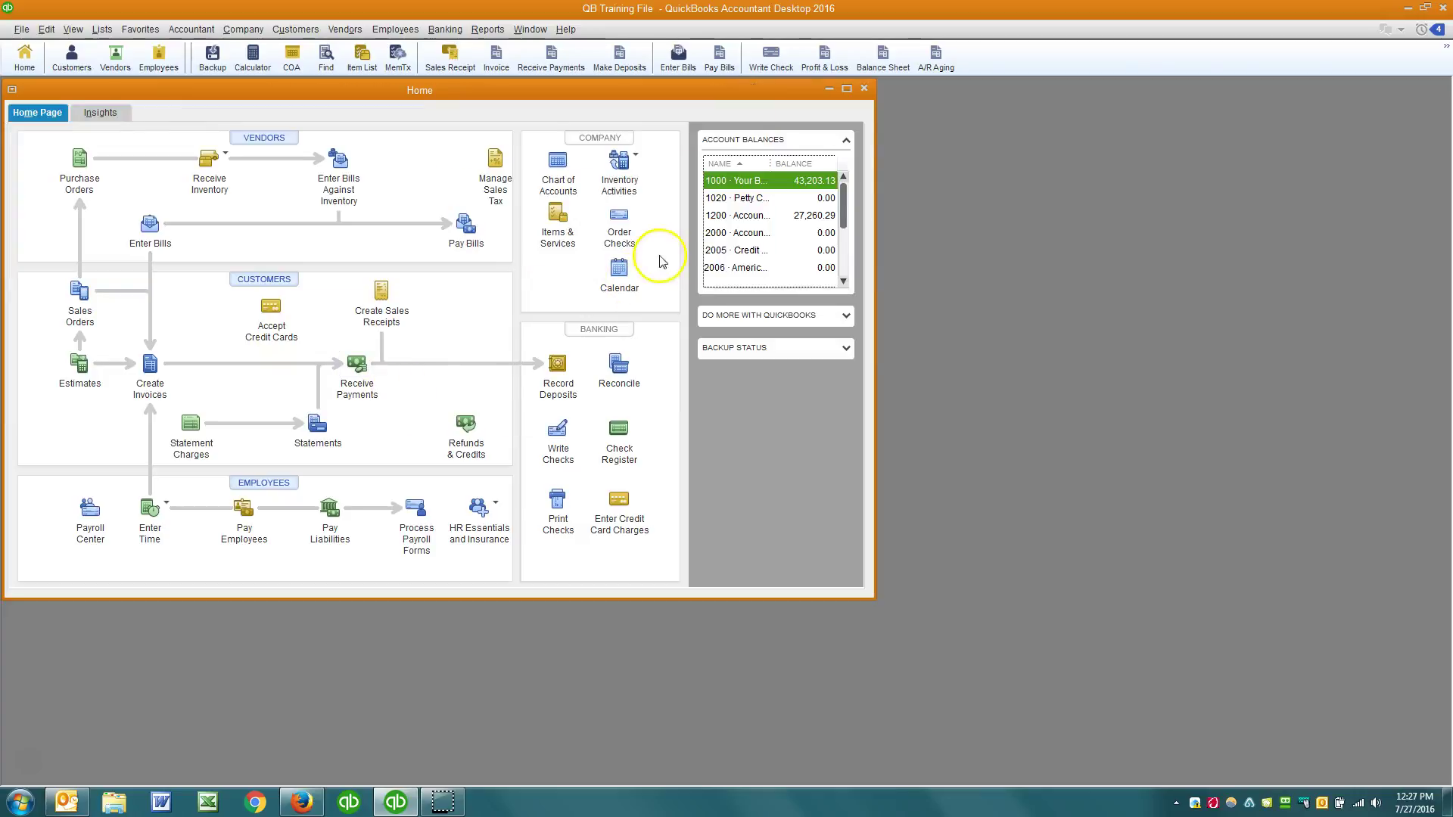
In the 1000 · Your Bank register, try deleting the reconciled Duke Progress Energy check, then cancel
double_click(738, 182)
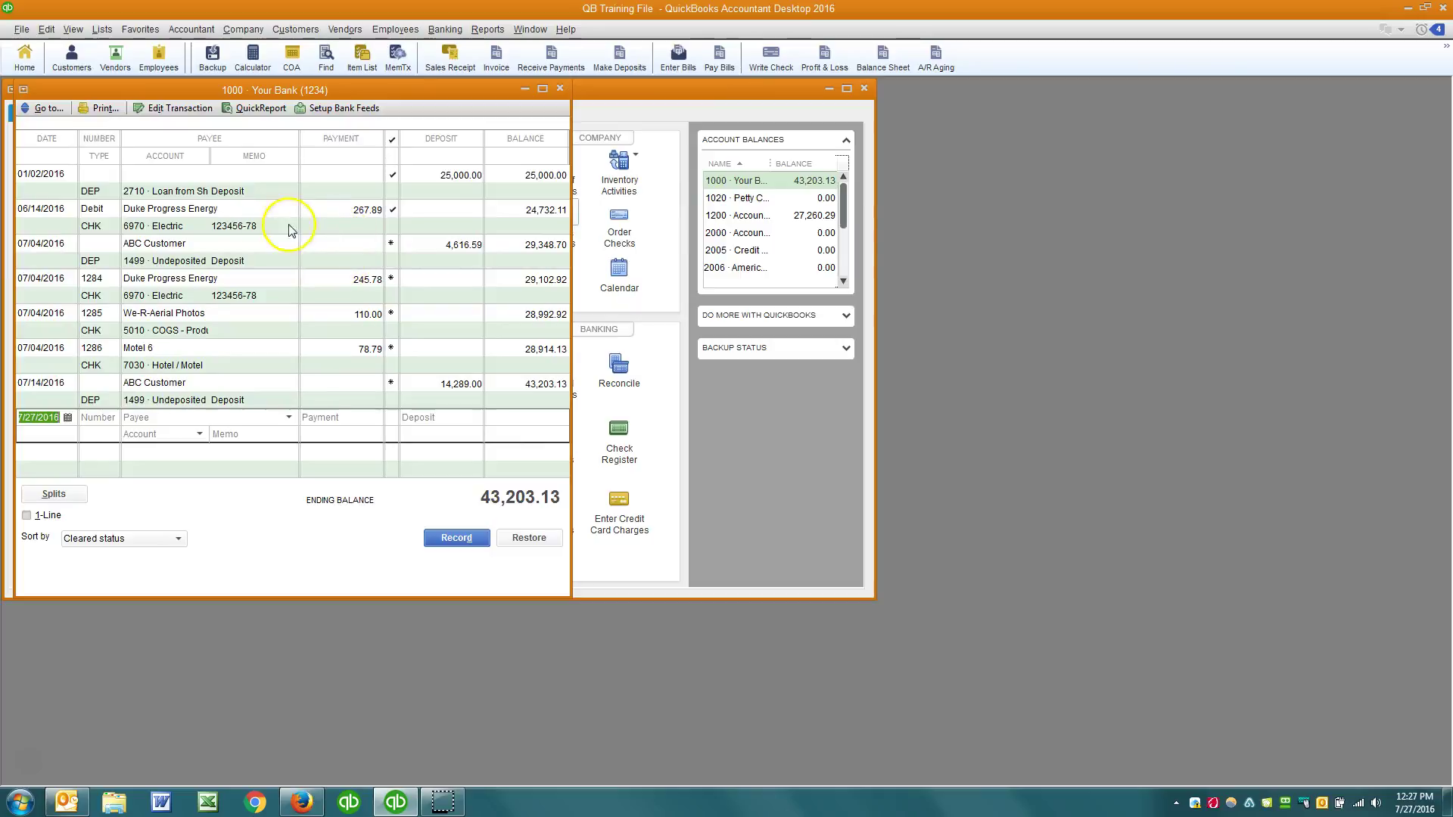
click(249, 213)
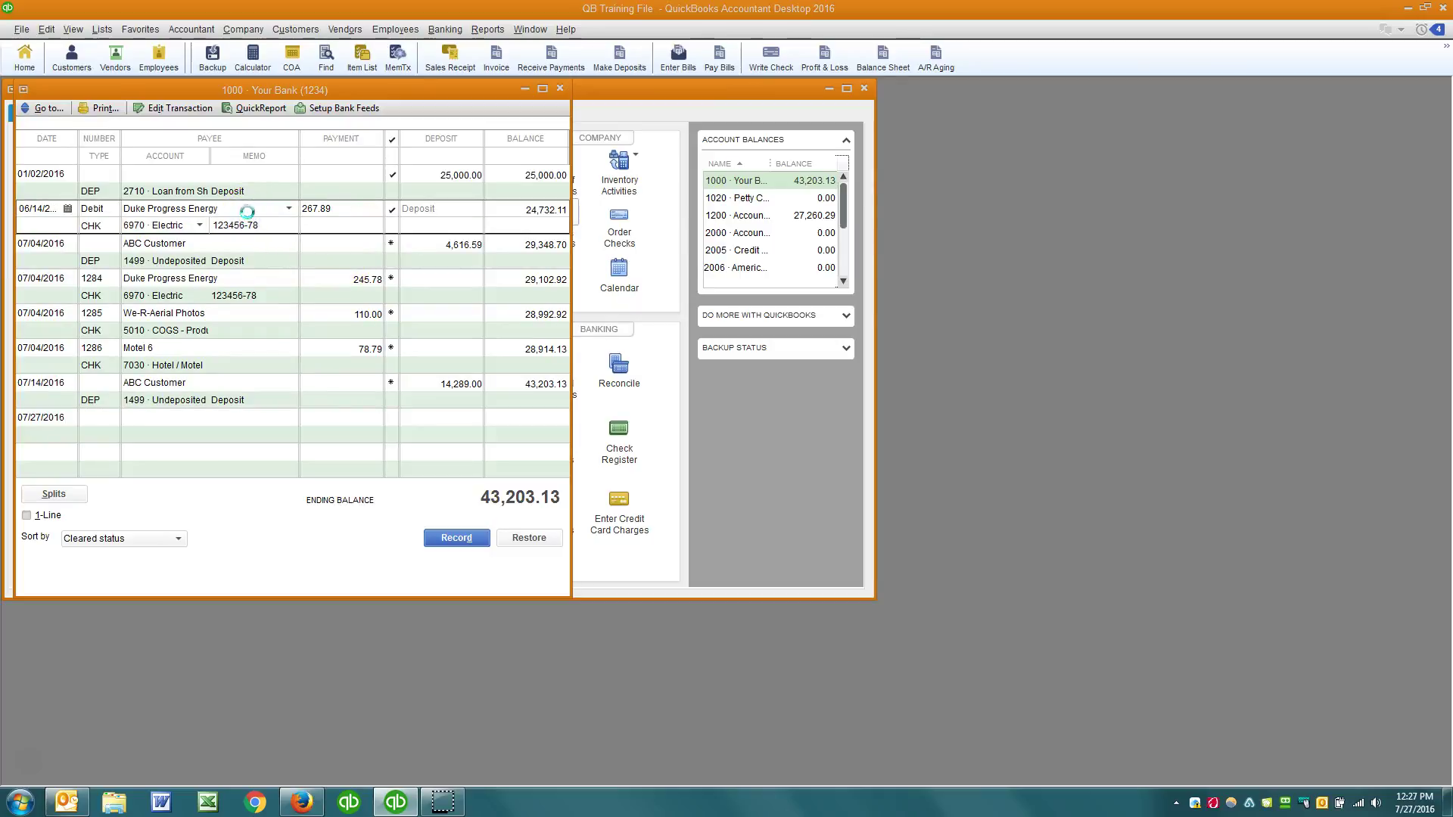
key(ctrl+d)
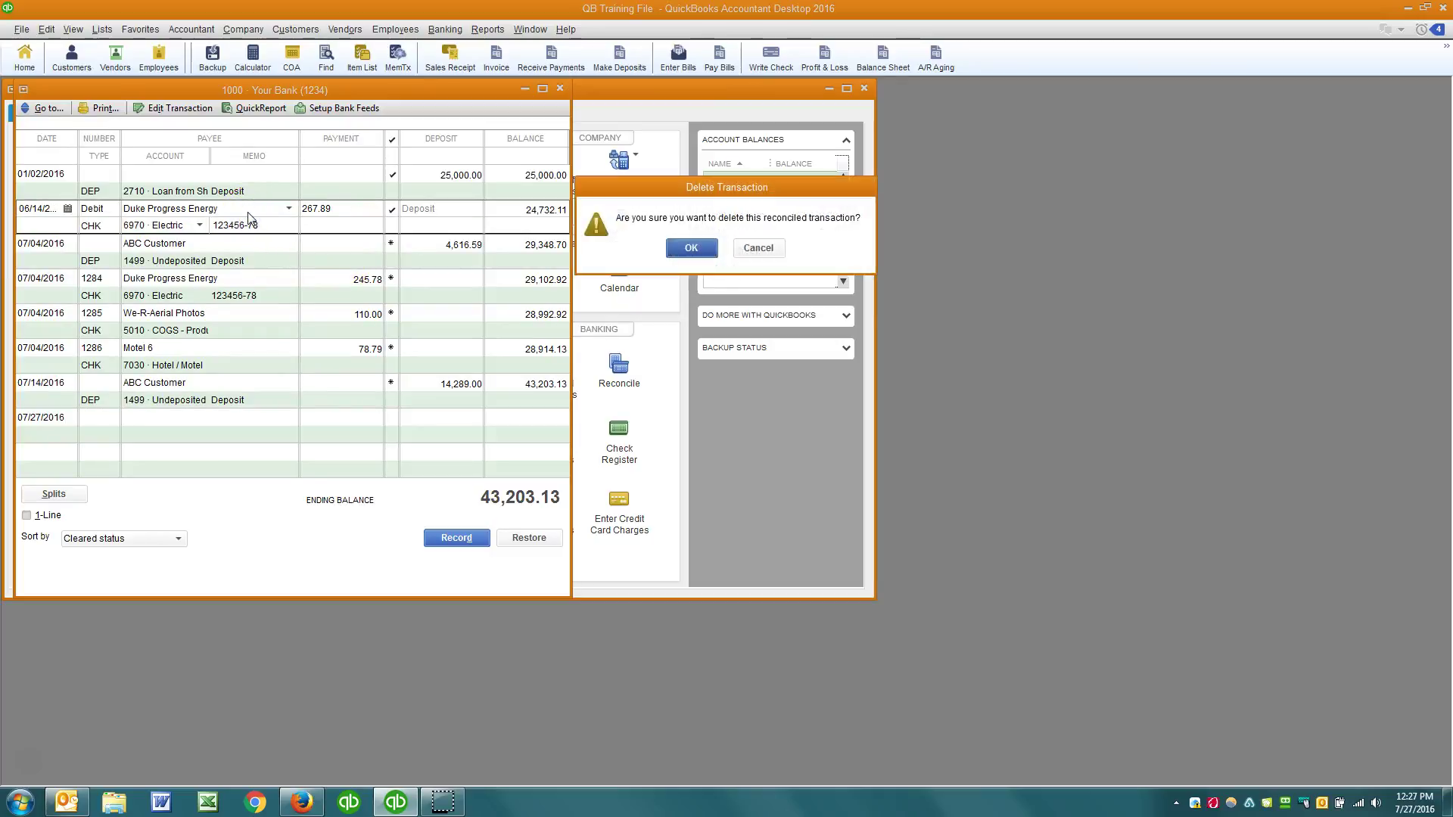
click(757, 250)
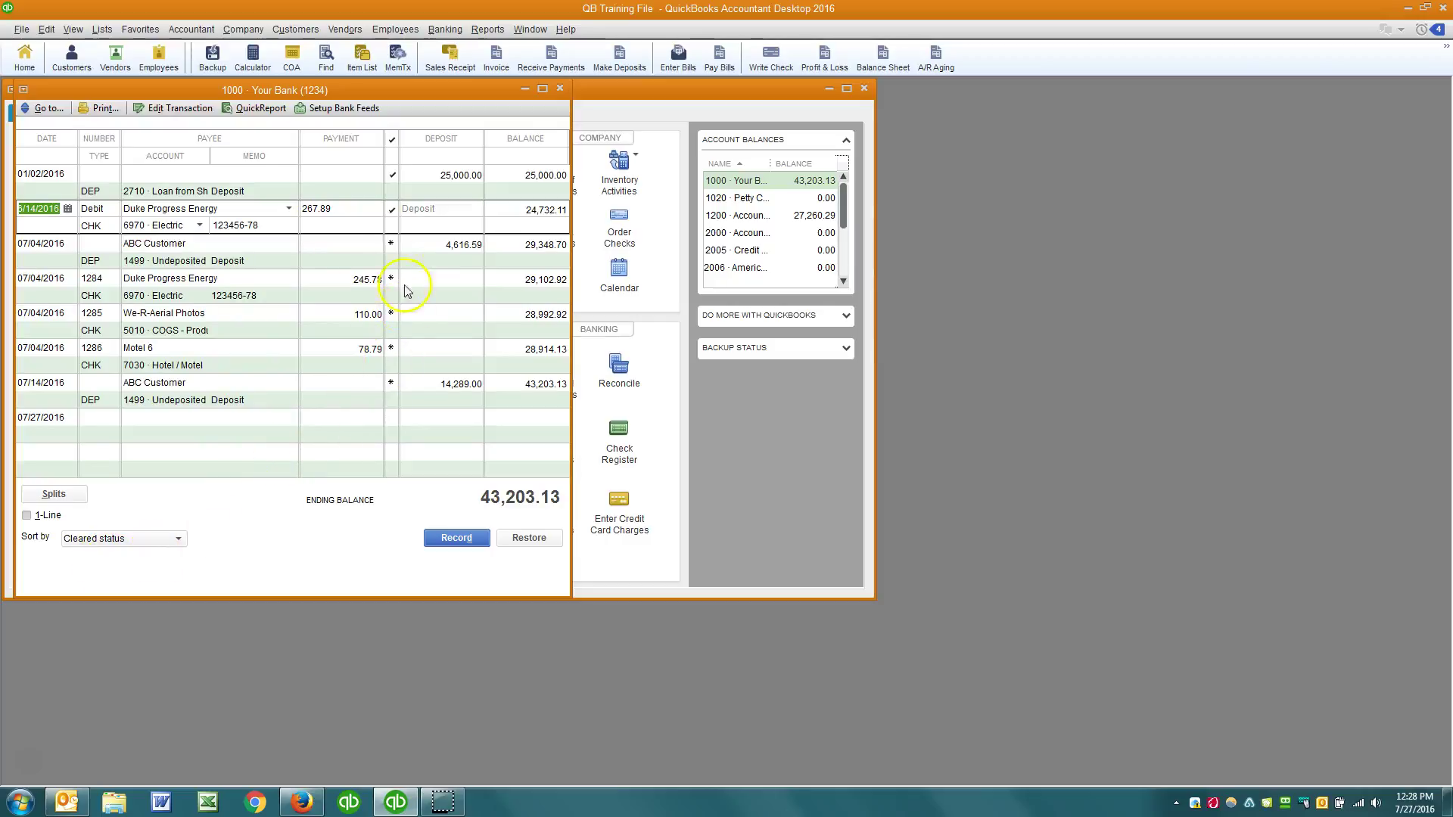
click(394, 175)
Reconcile account 1000 from the register for 07/31/2016, finishing with a 0.00 difference
right_click(289, 519)
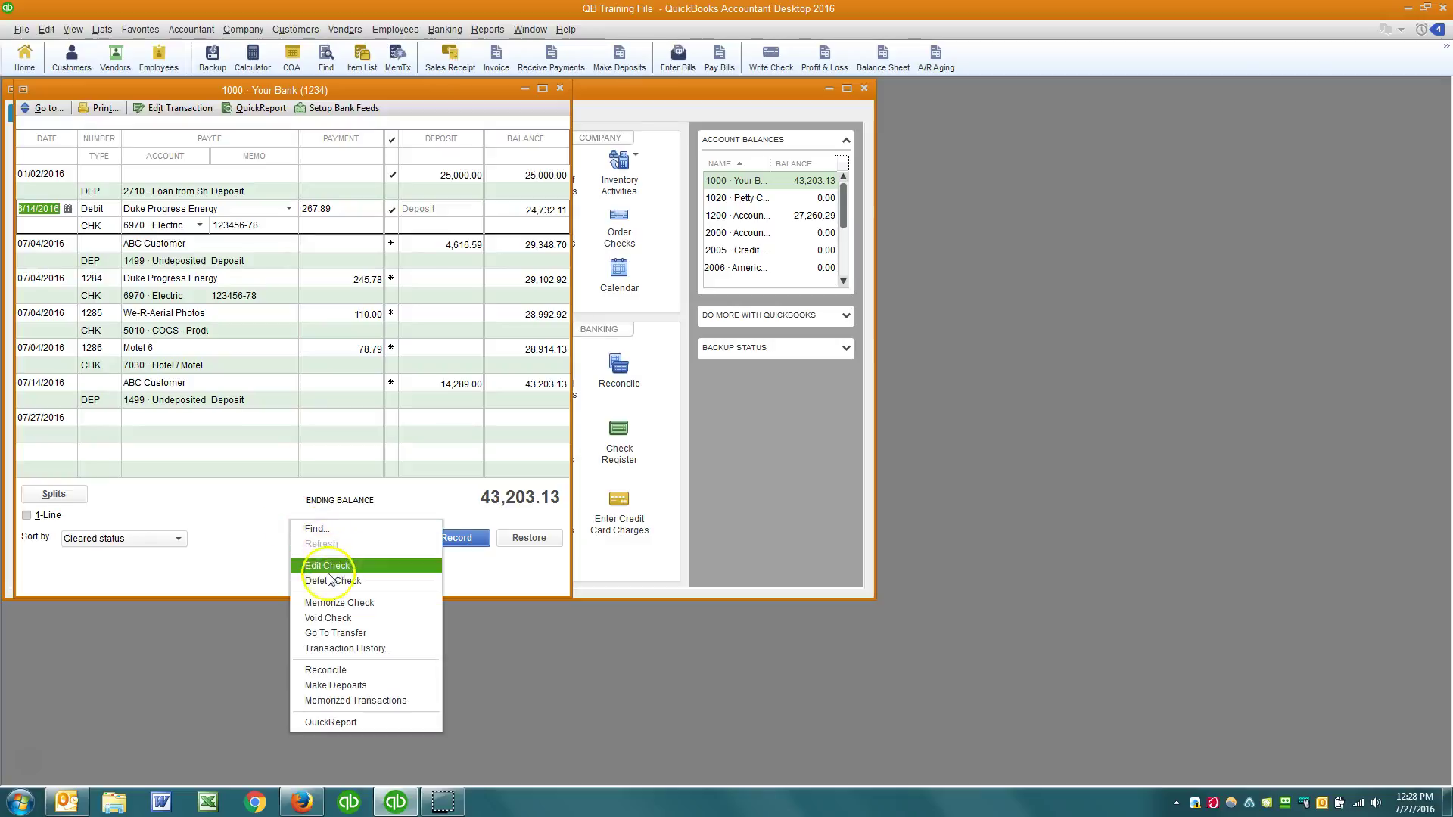
click(467, 580)
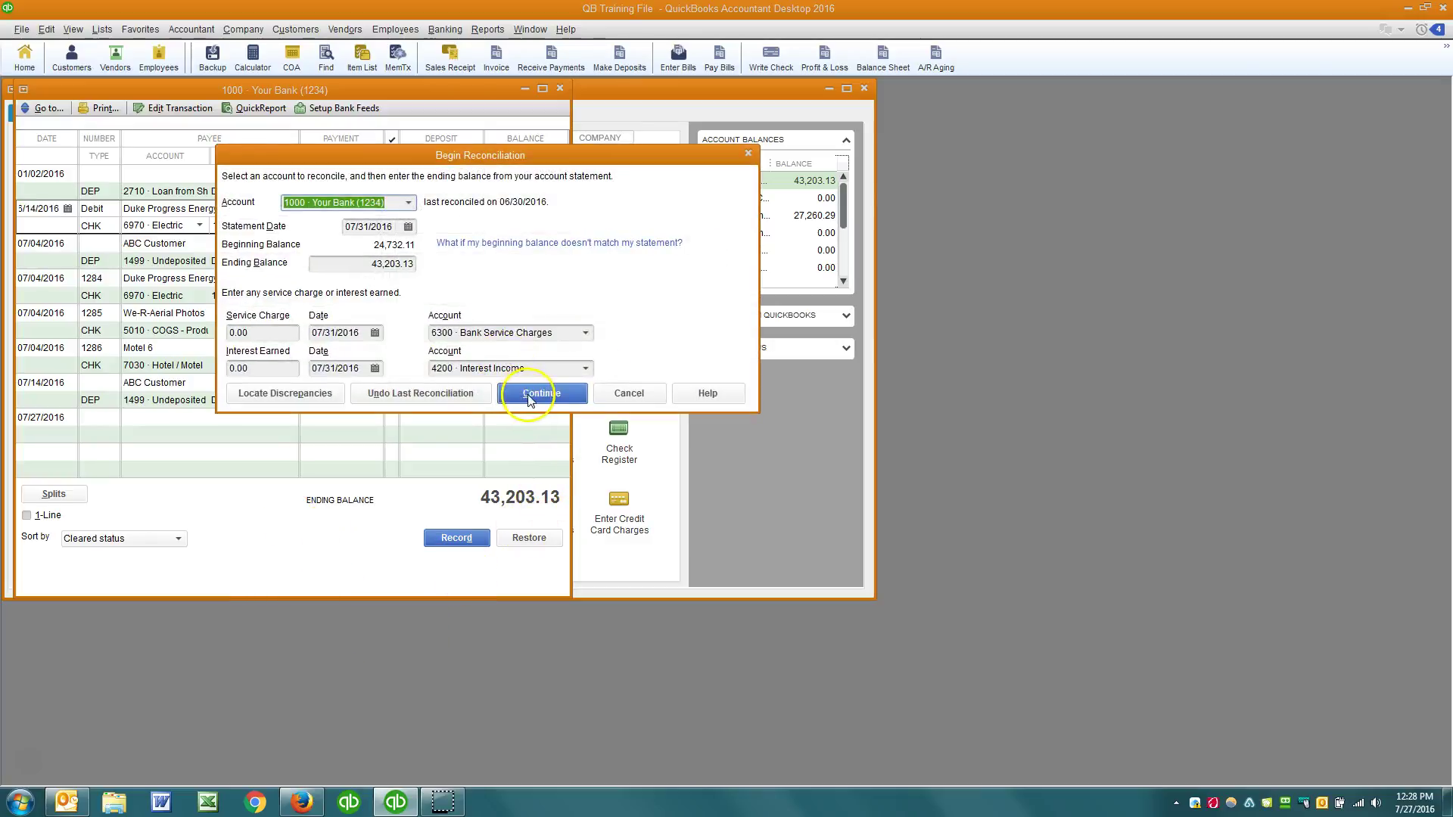
click(540, 389)
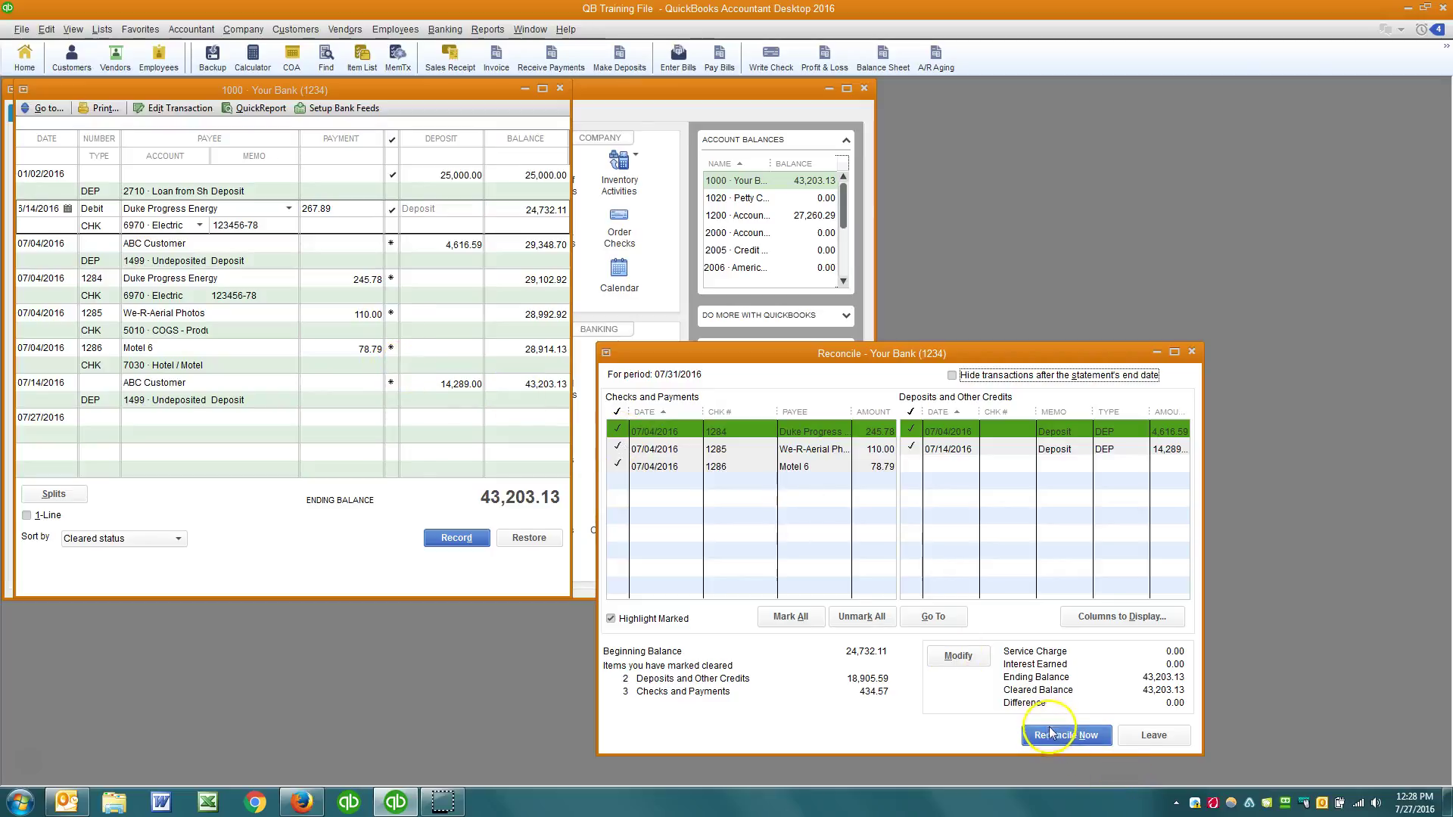
click(1080, 739)
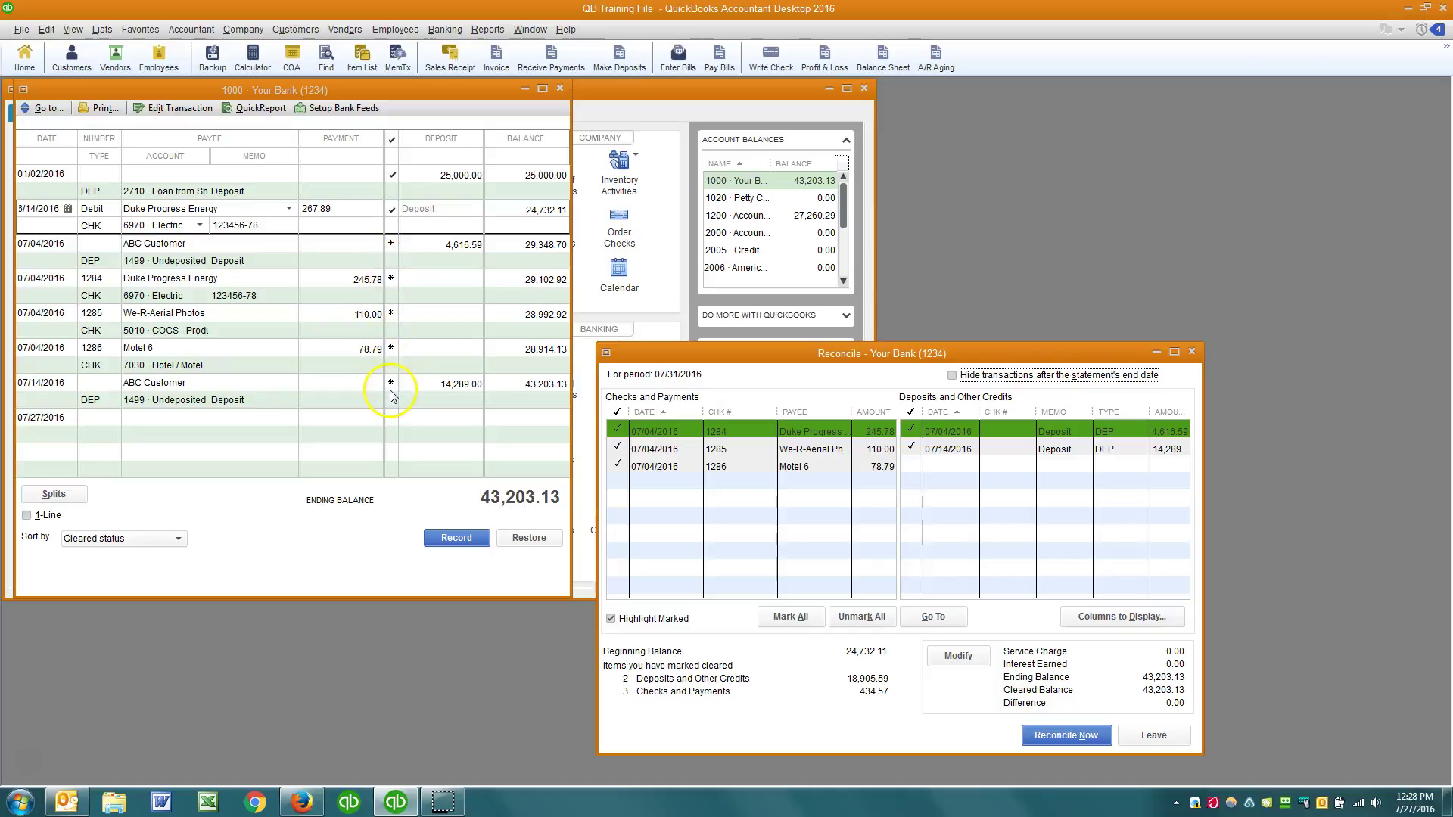
click(1057, 732)
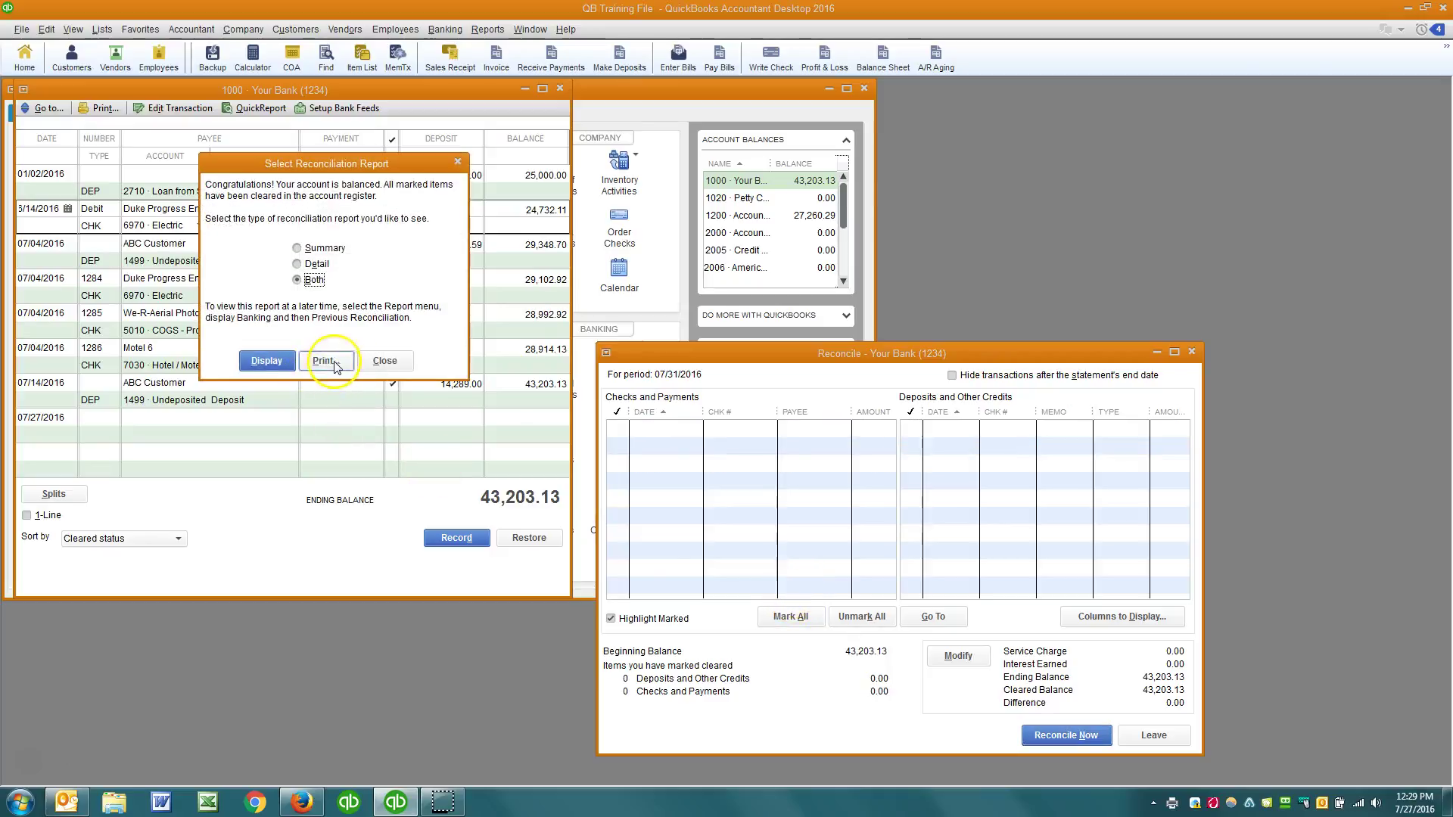
click(383, 361)
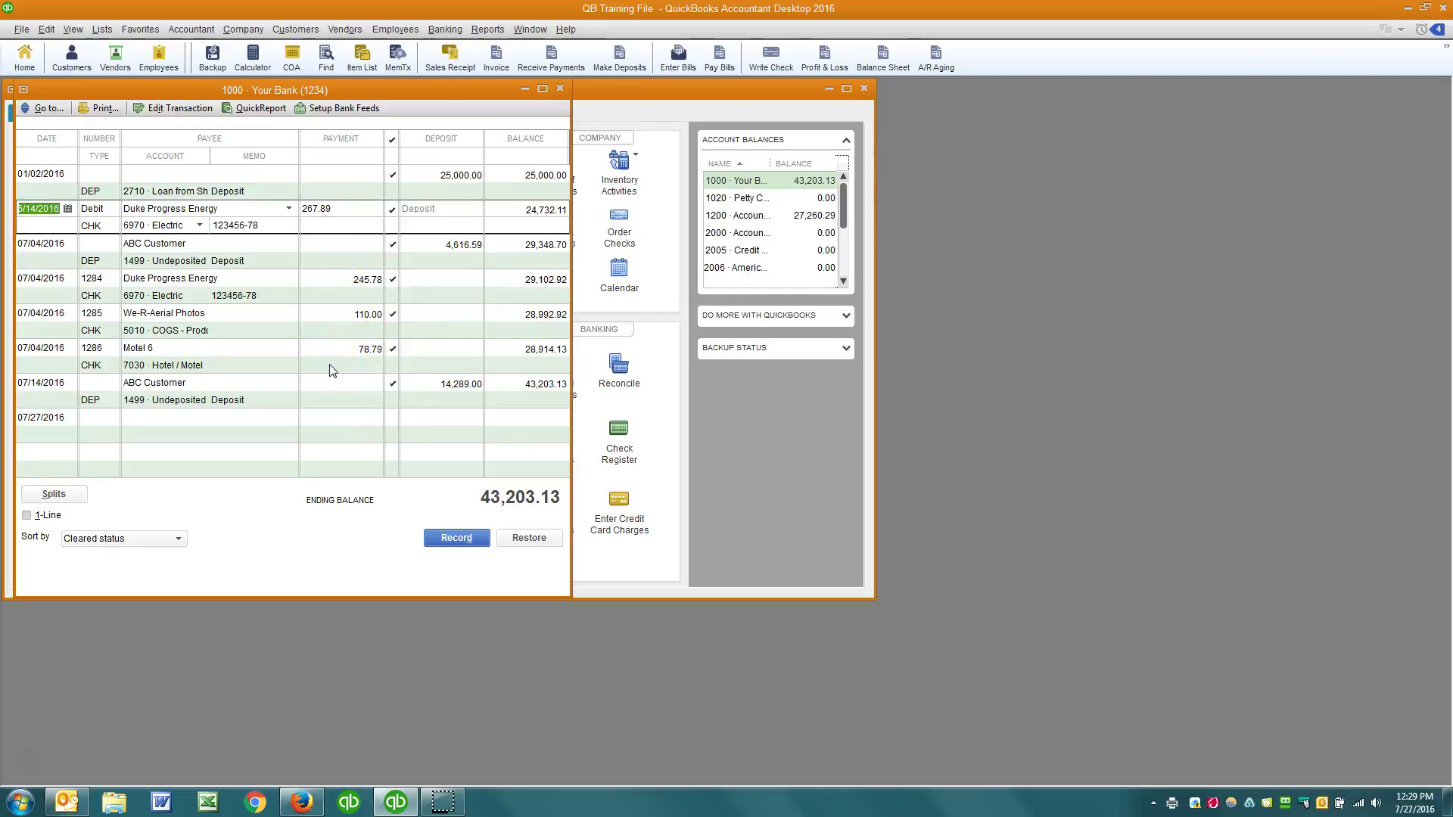
Start the 08/31/2016 reconciliation and confirm its discrepancy report shows no changes
click(223, 211)
click(615, 367)
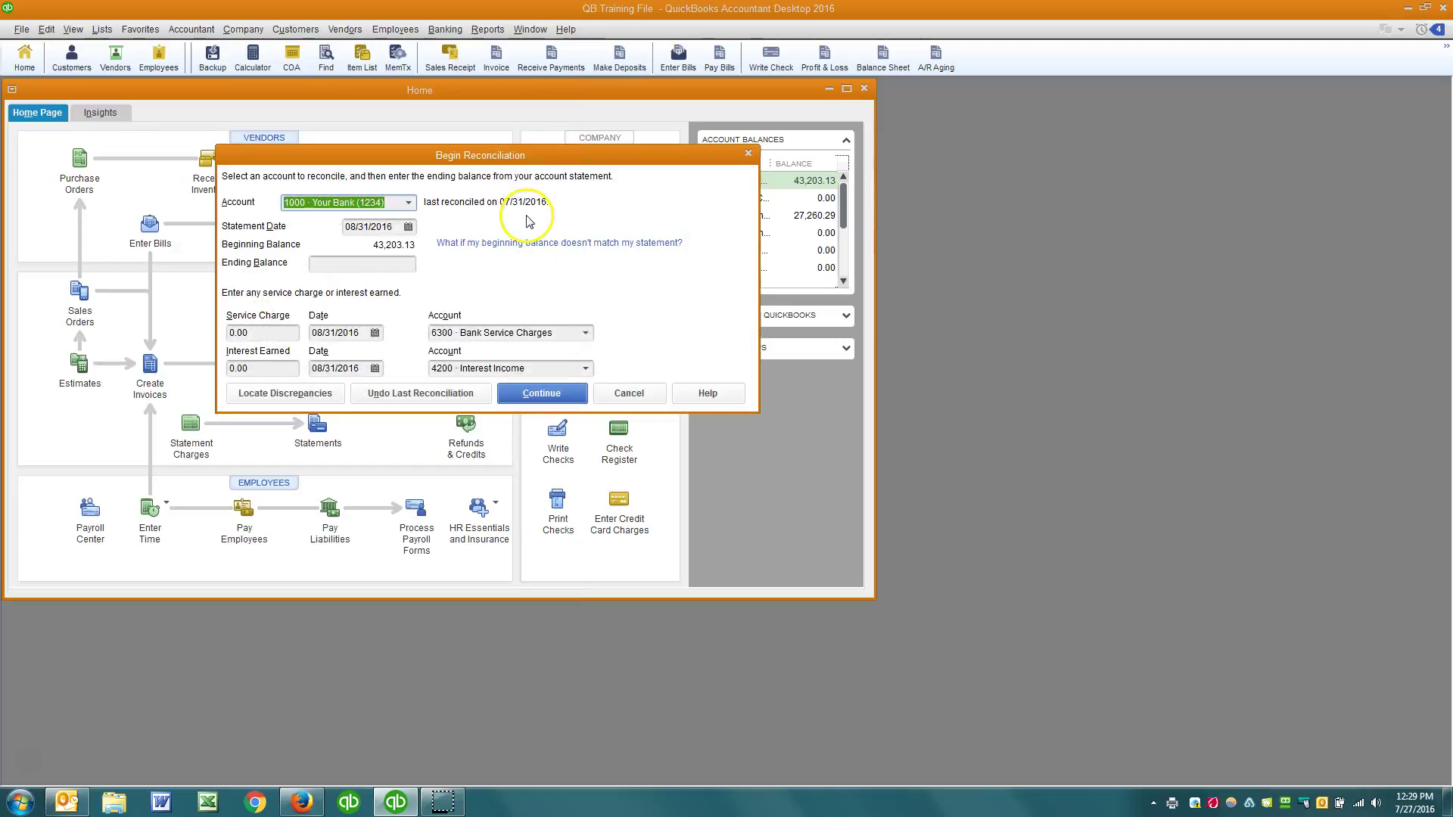
drag(683, 157, 961, 211)
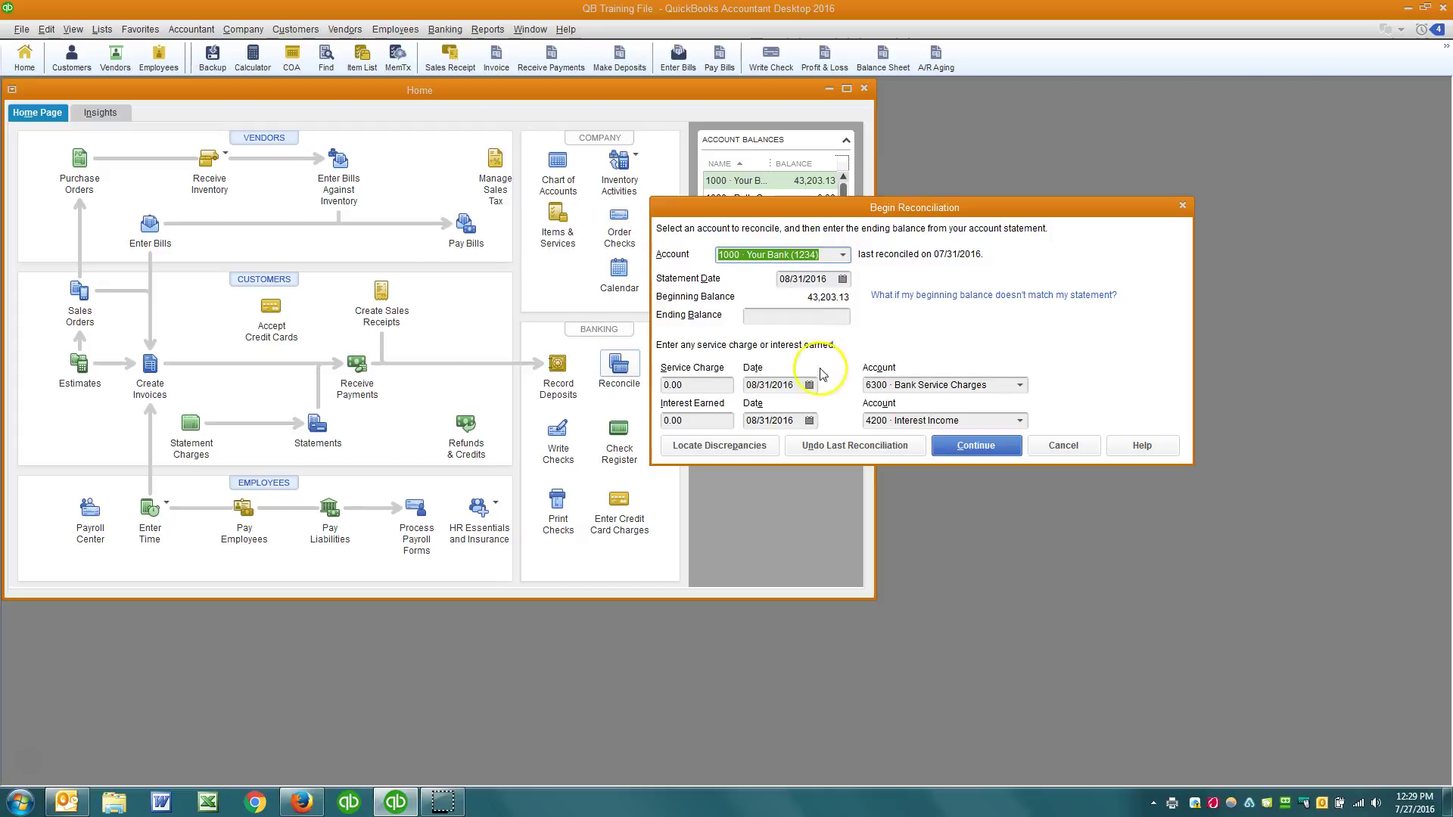
click(738, 445)
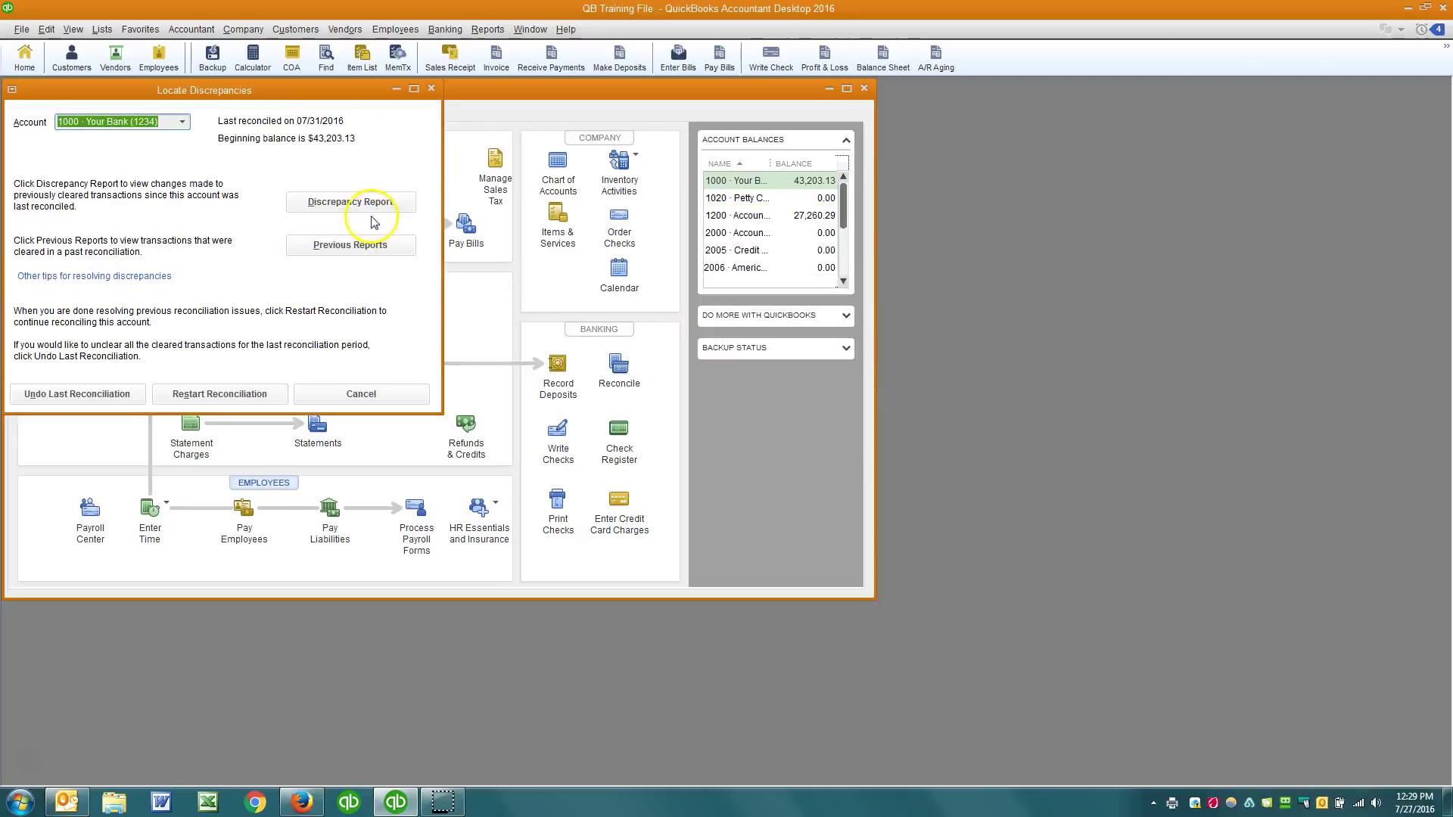
click(374, 202)
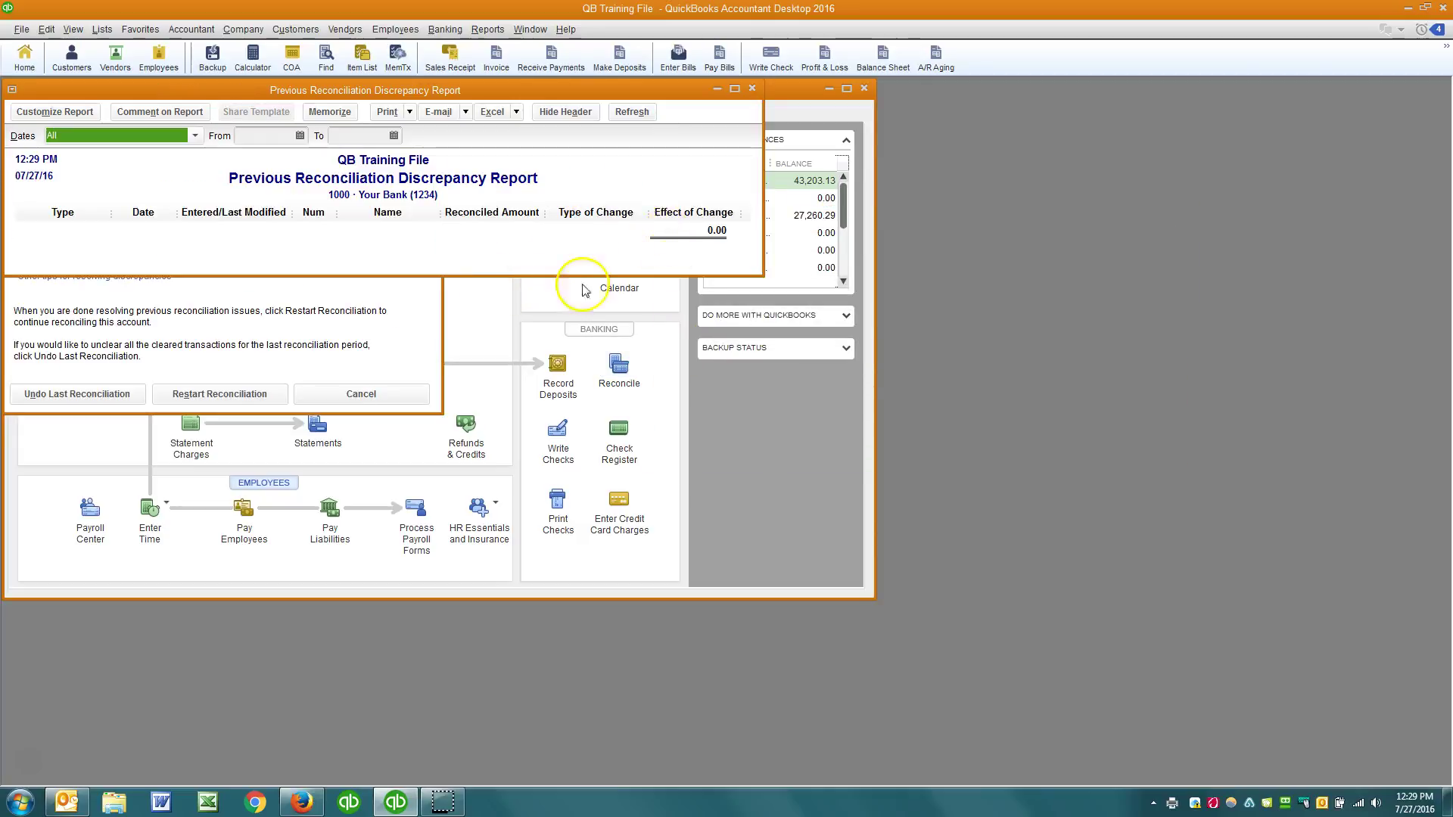
key(Escape)
key(Escape)
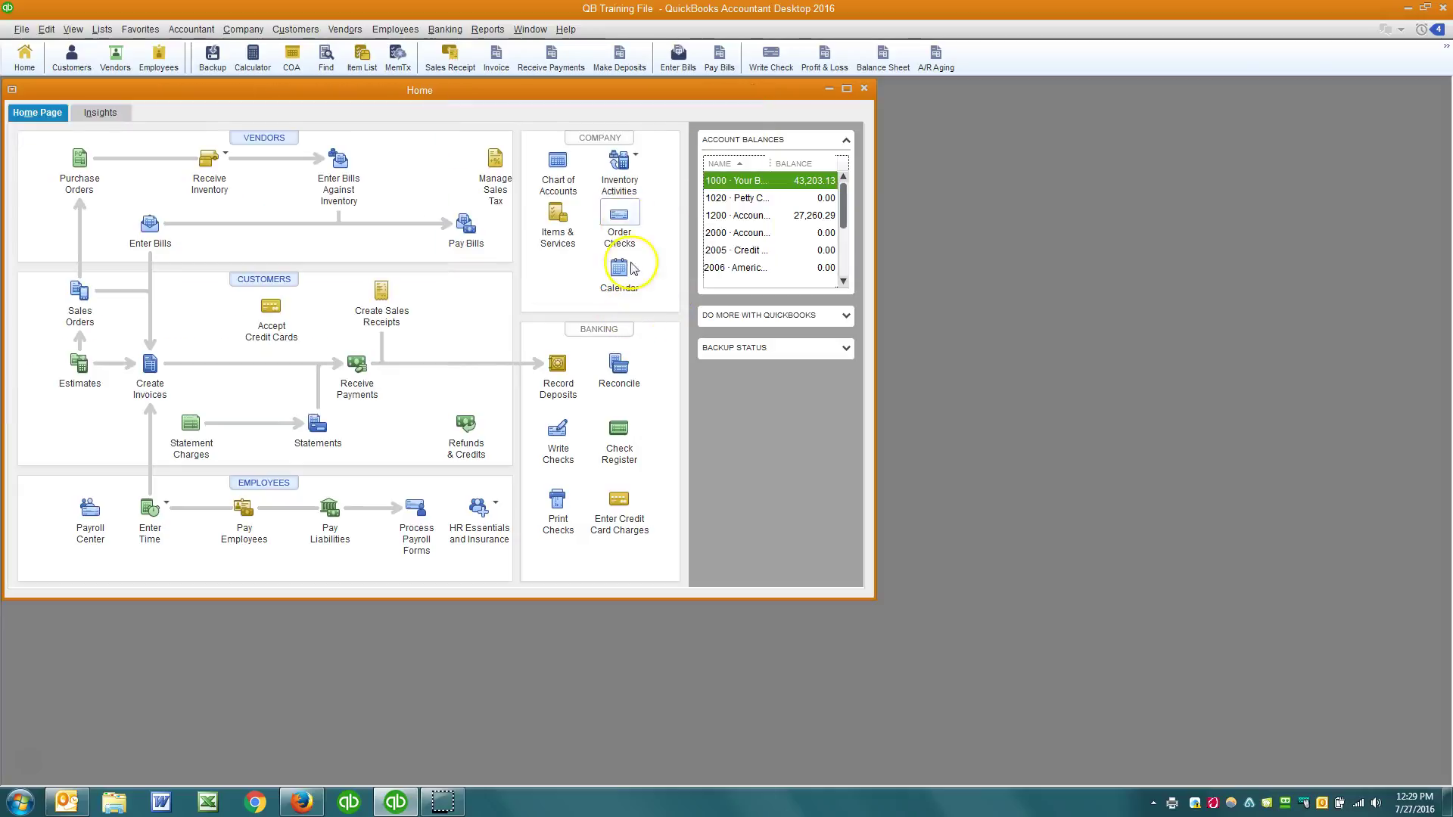
Delete the 06/14/2016 Duke Progress Energy 267.89 debit from the 1000 register, then begin reconciling
double_click(792, 181)
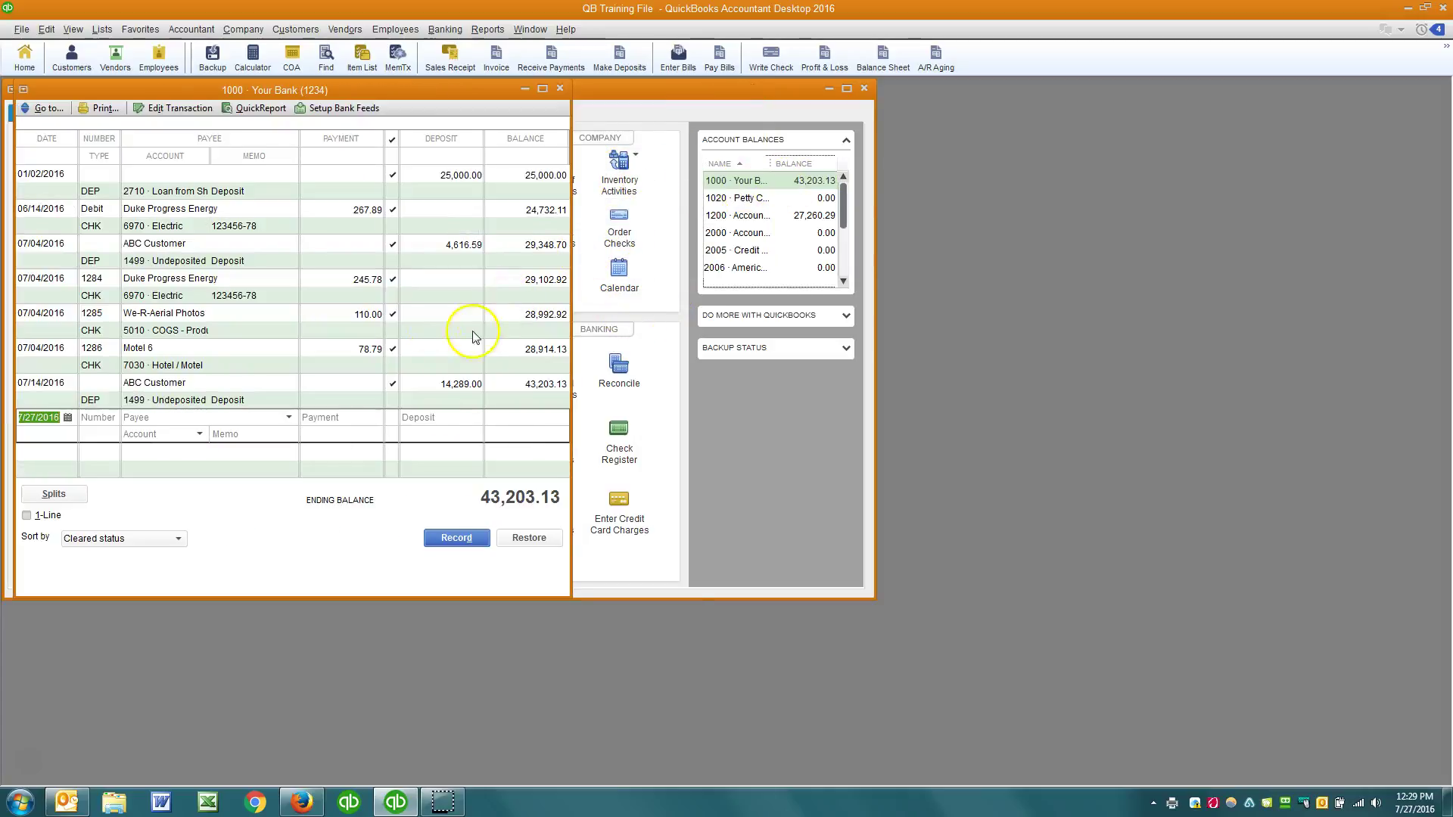
click(270, 219)
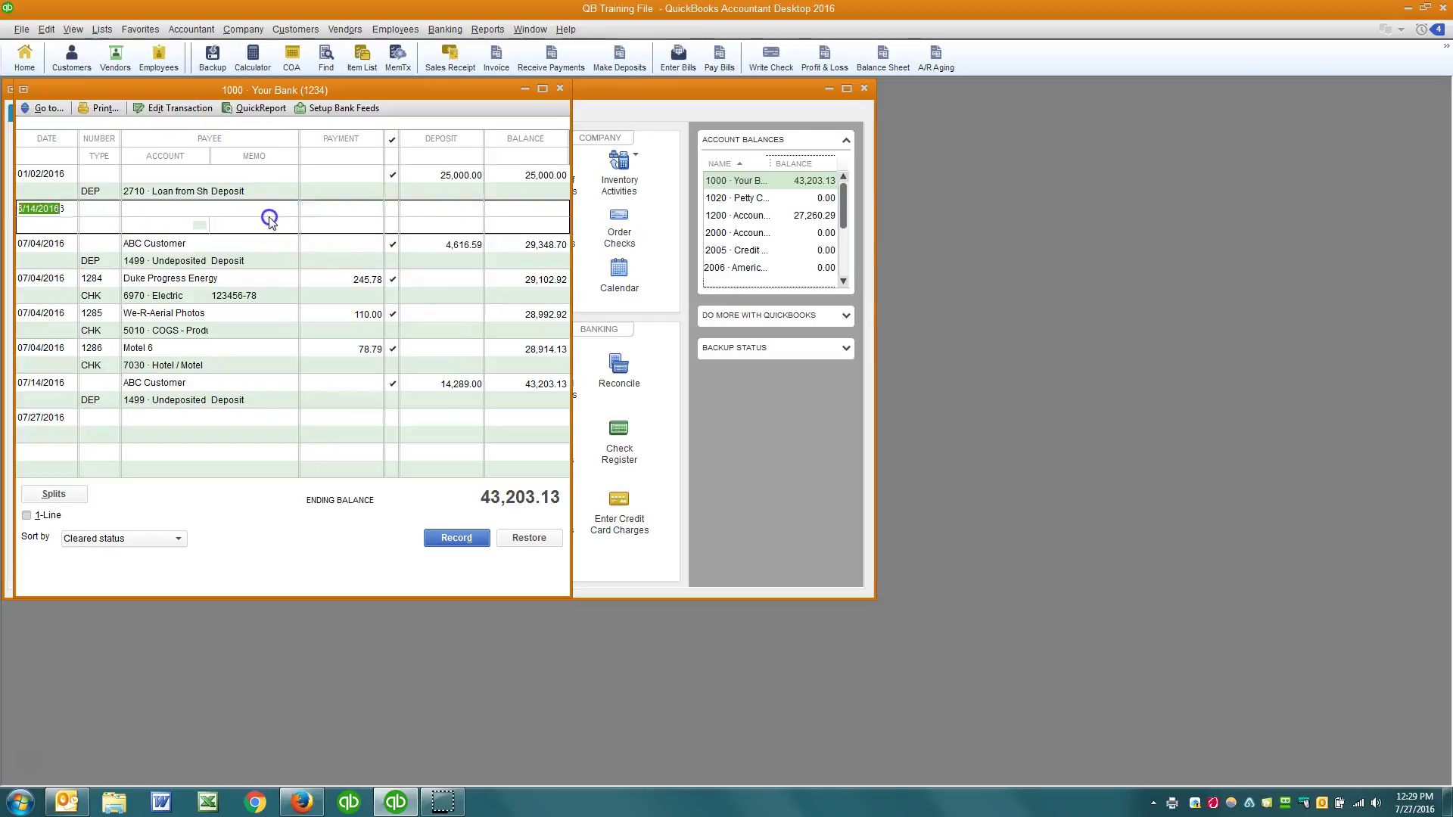
click(258, 248)
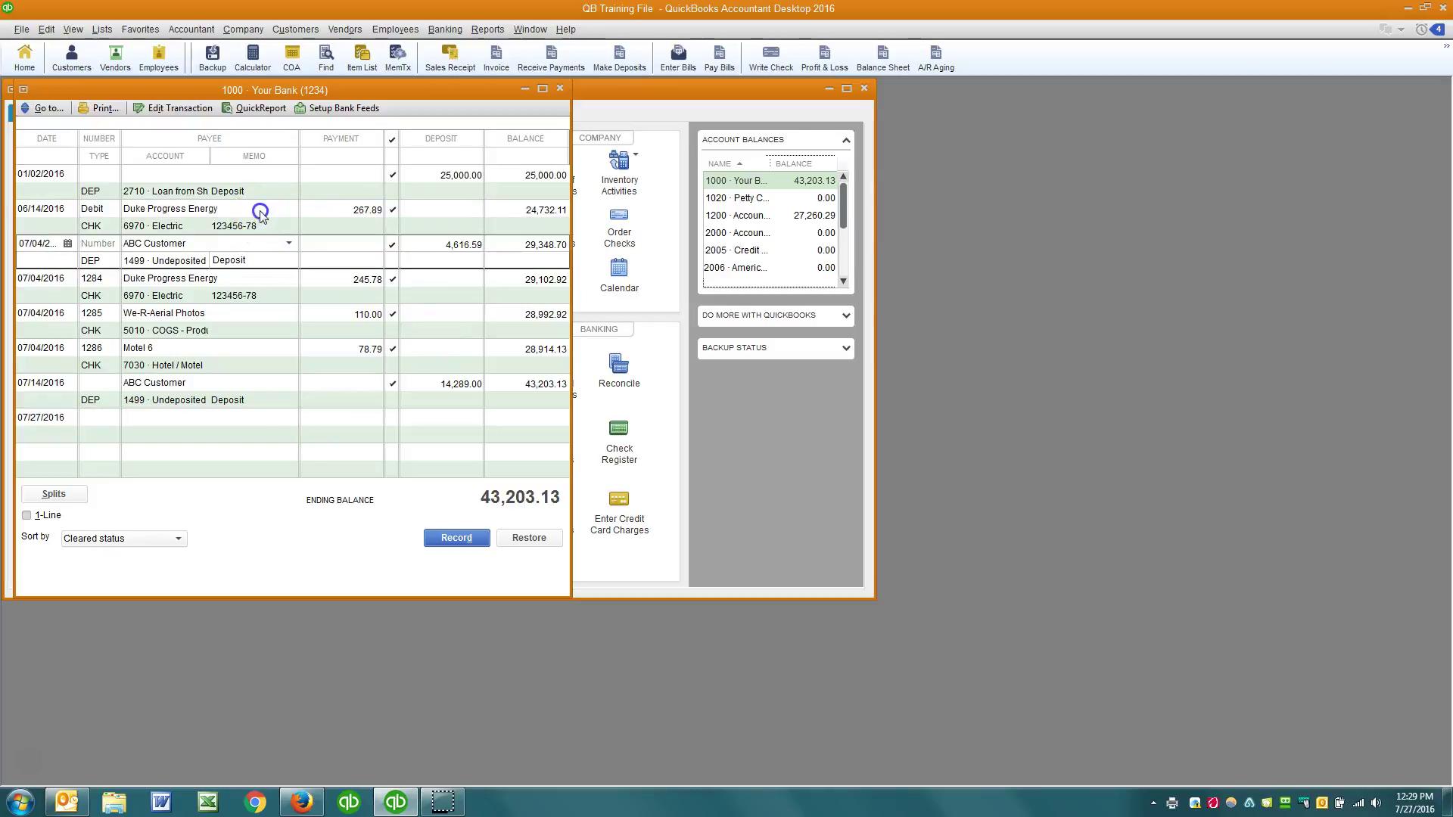
click(260, 215)
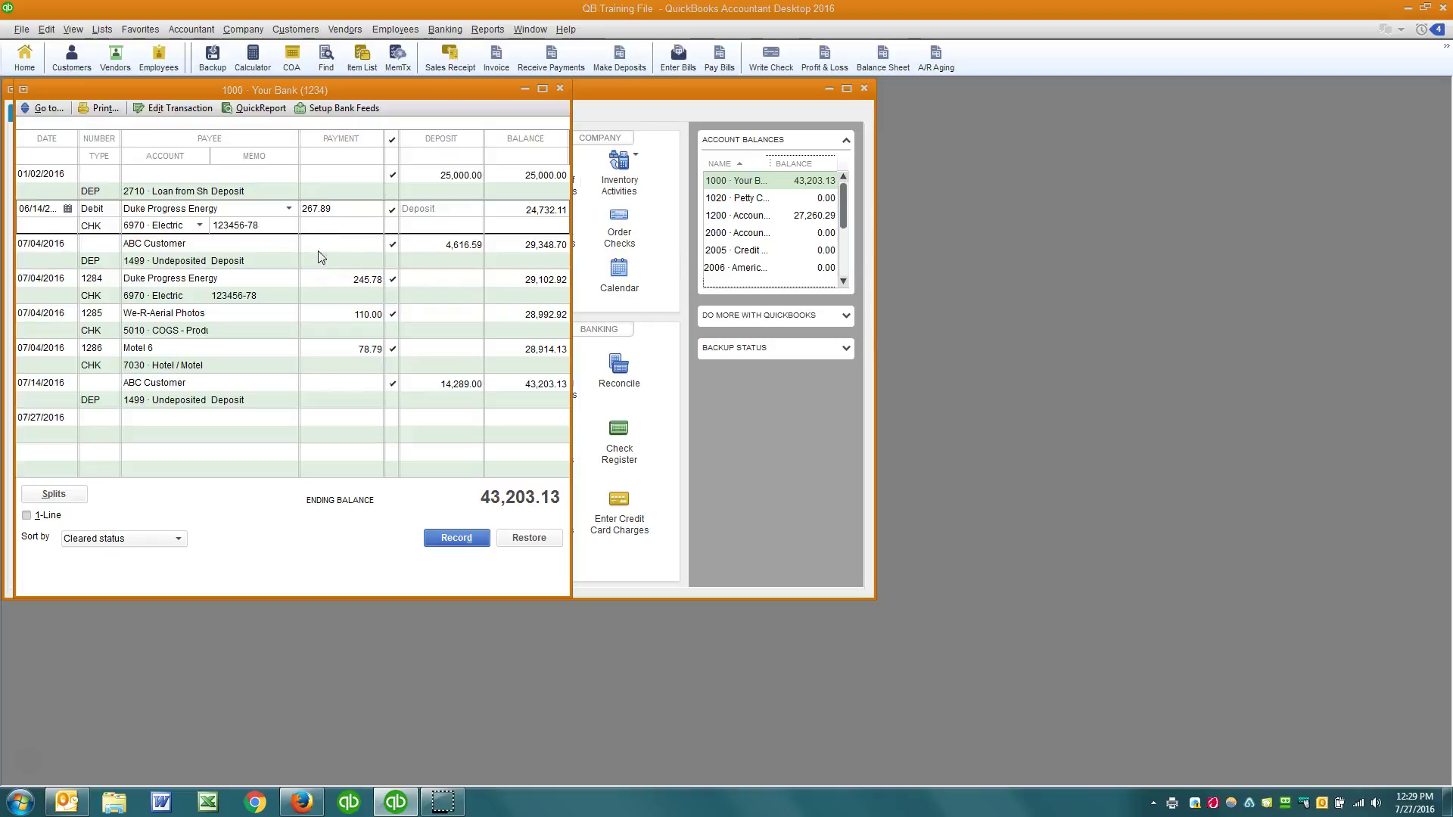
key(ctrl+d)
click(690, 245)
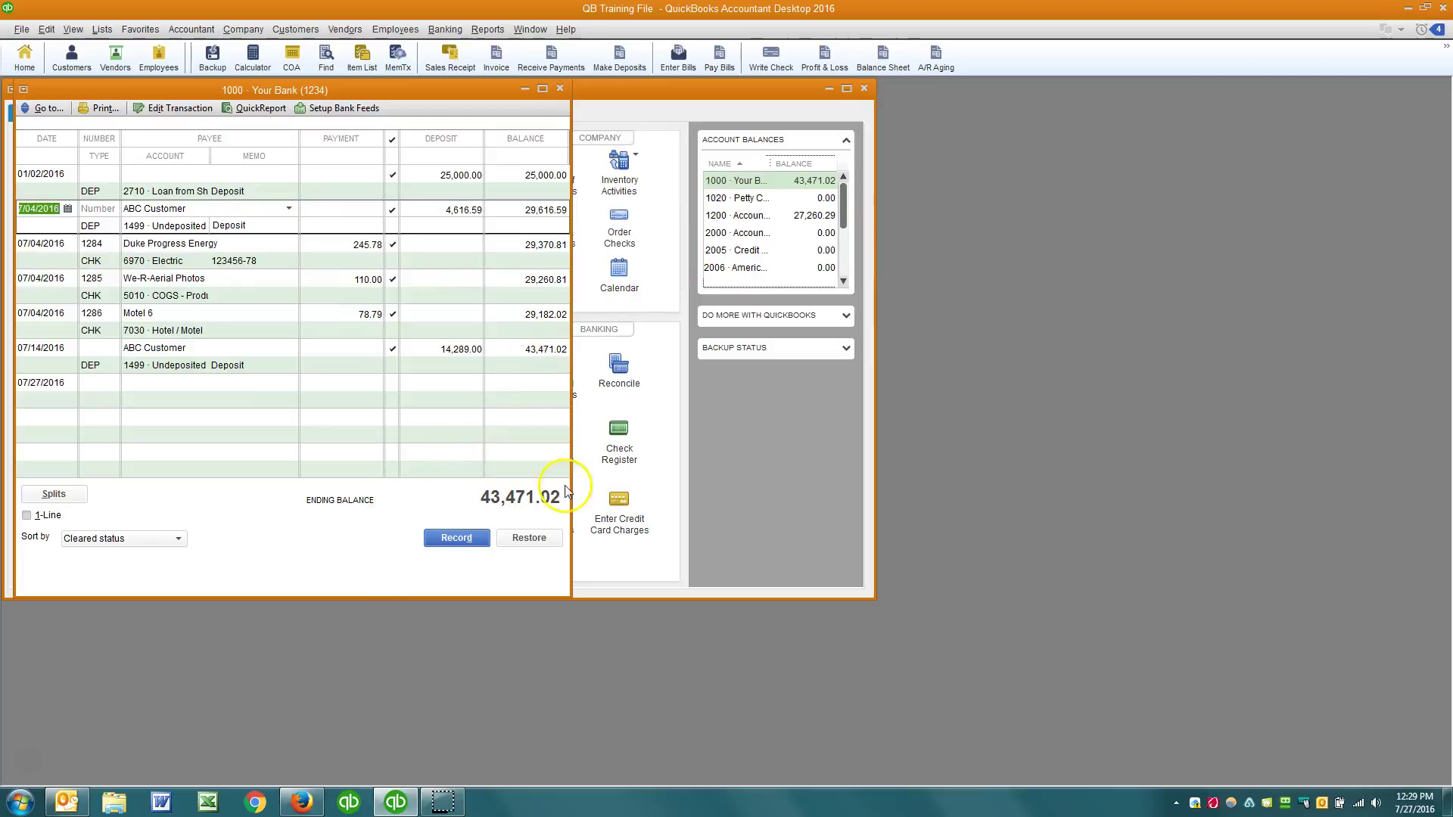
click(619, 364)
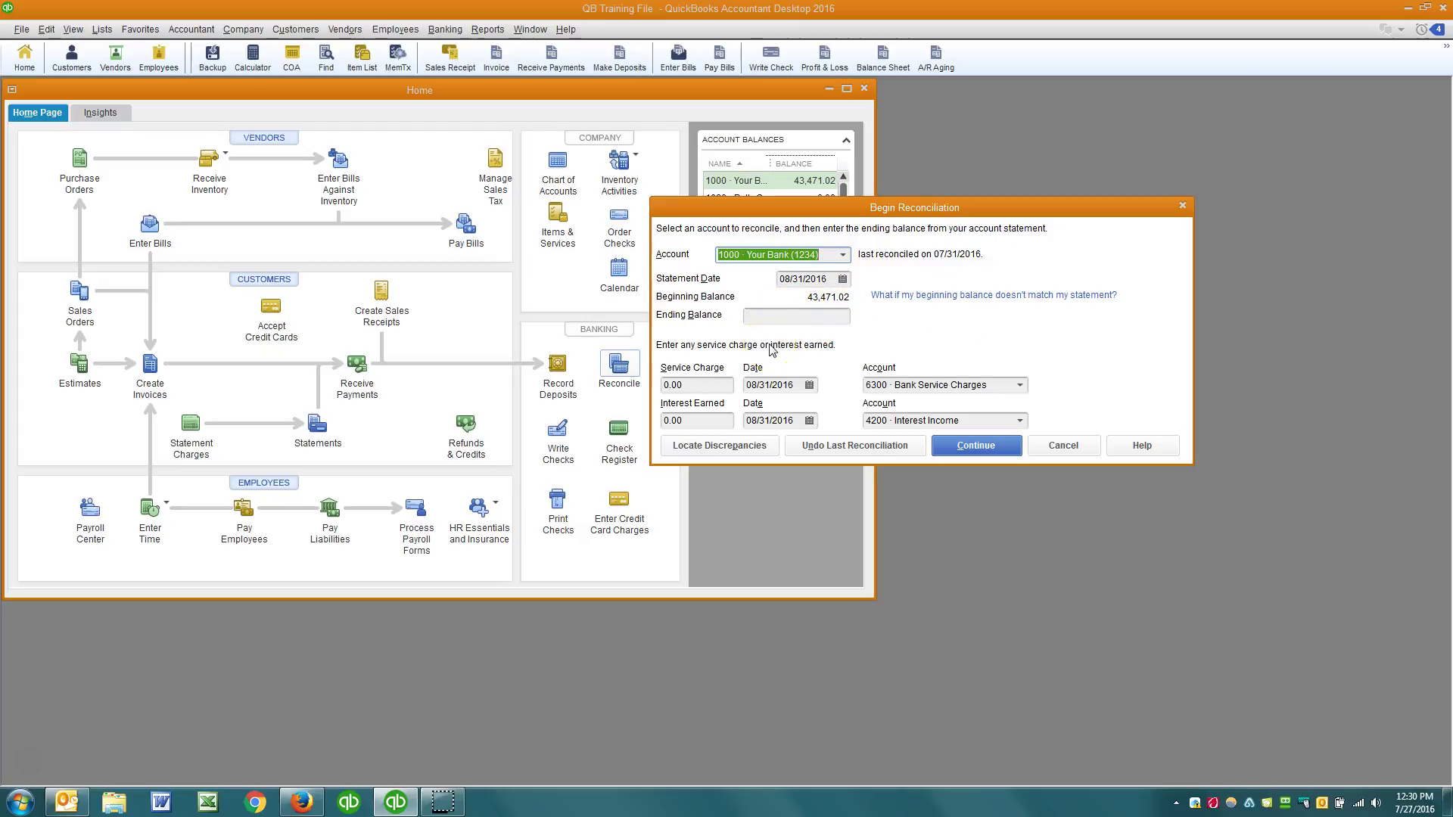
Open the discrepancy report listing the deleted 06/14/2016 Duke Progress Energy check at 267.89
click(753, 452)
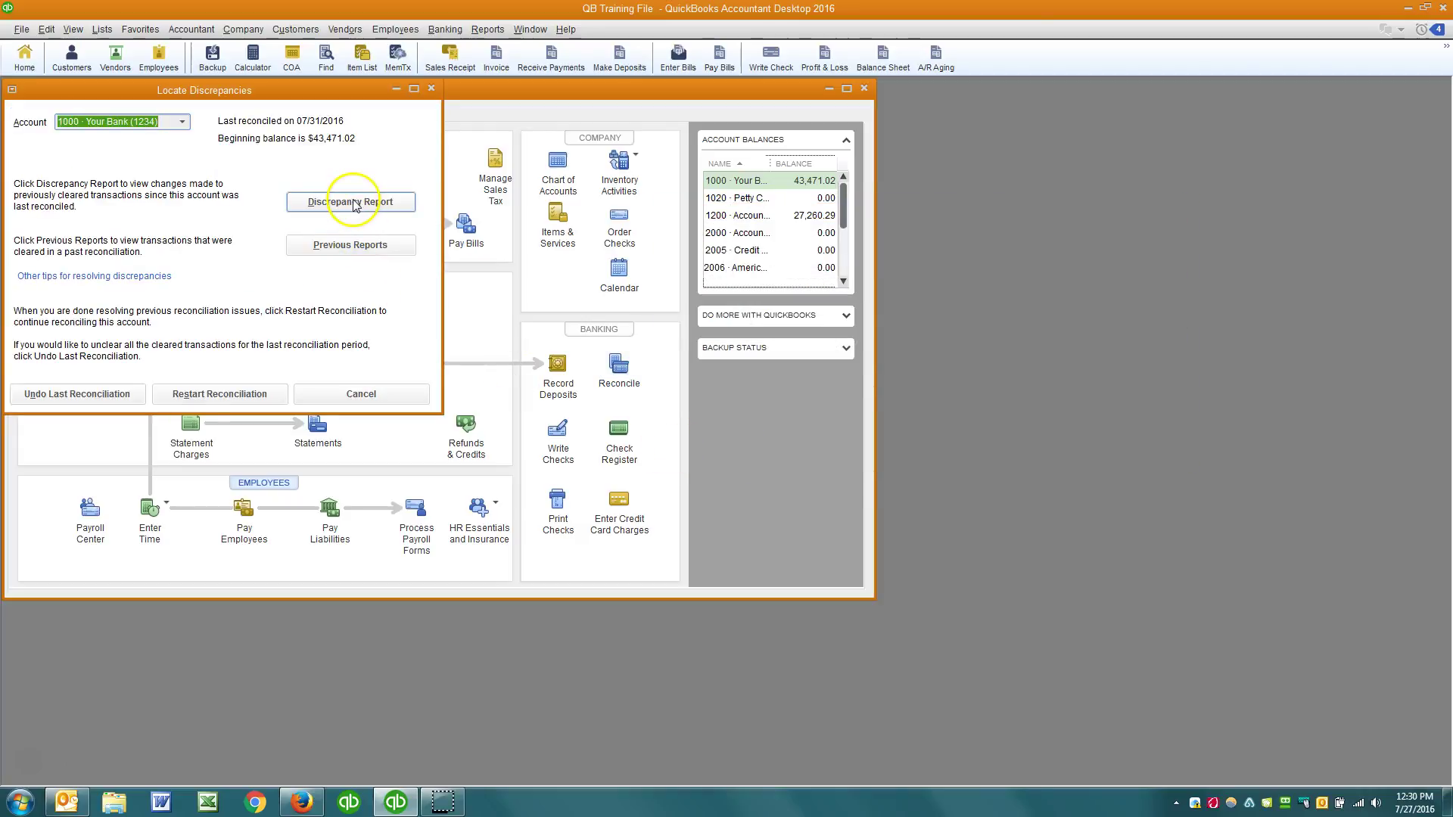
click(355, 201)
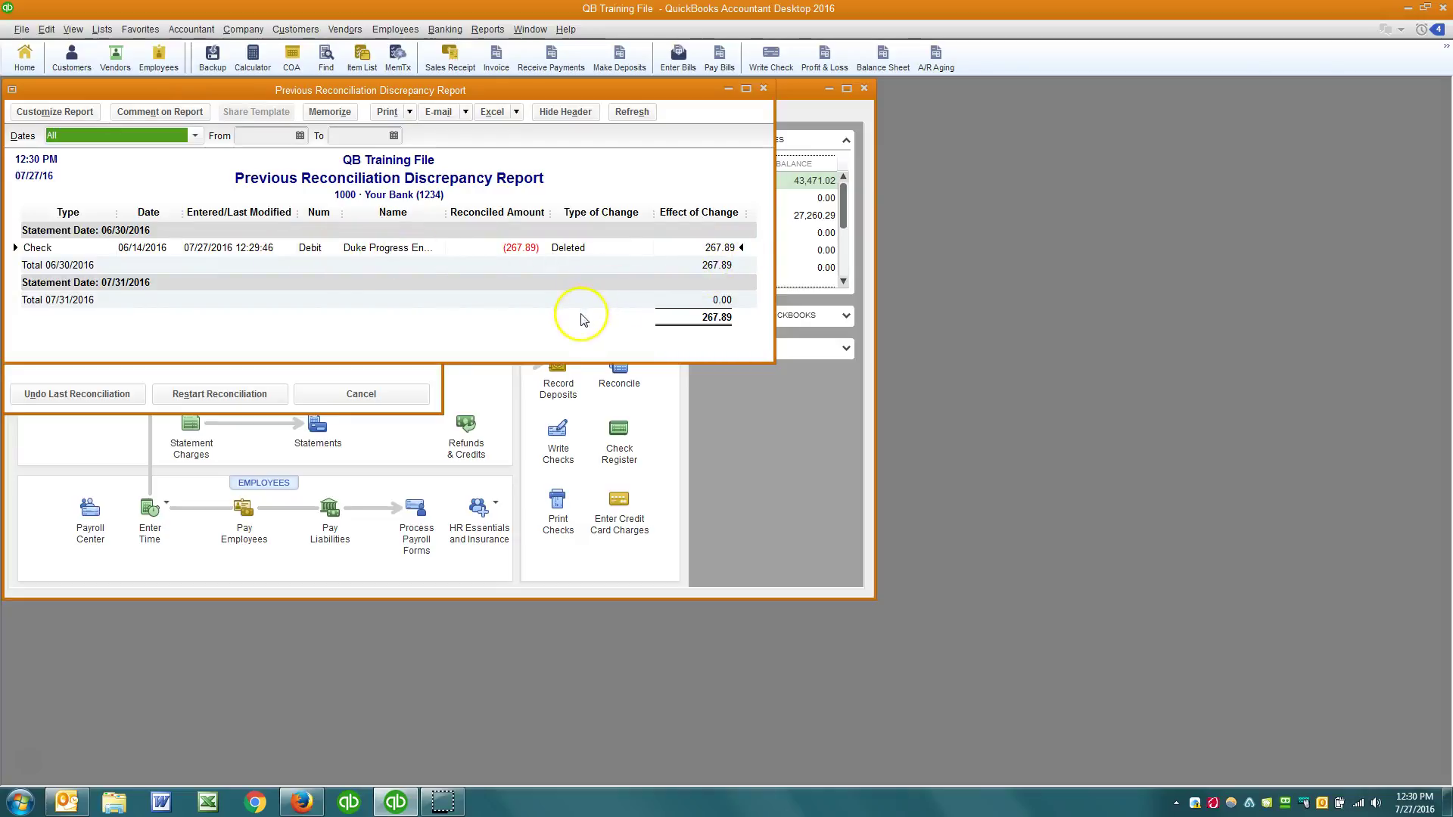
click(561, 250)
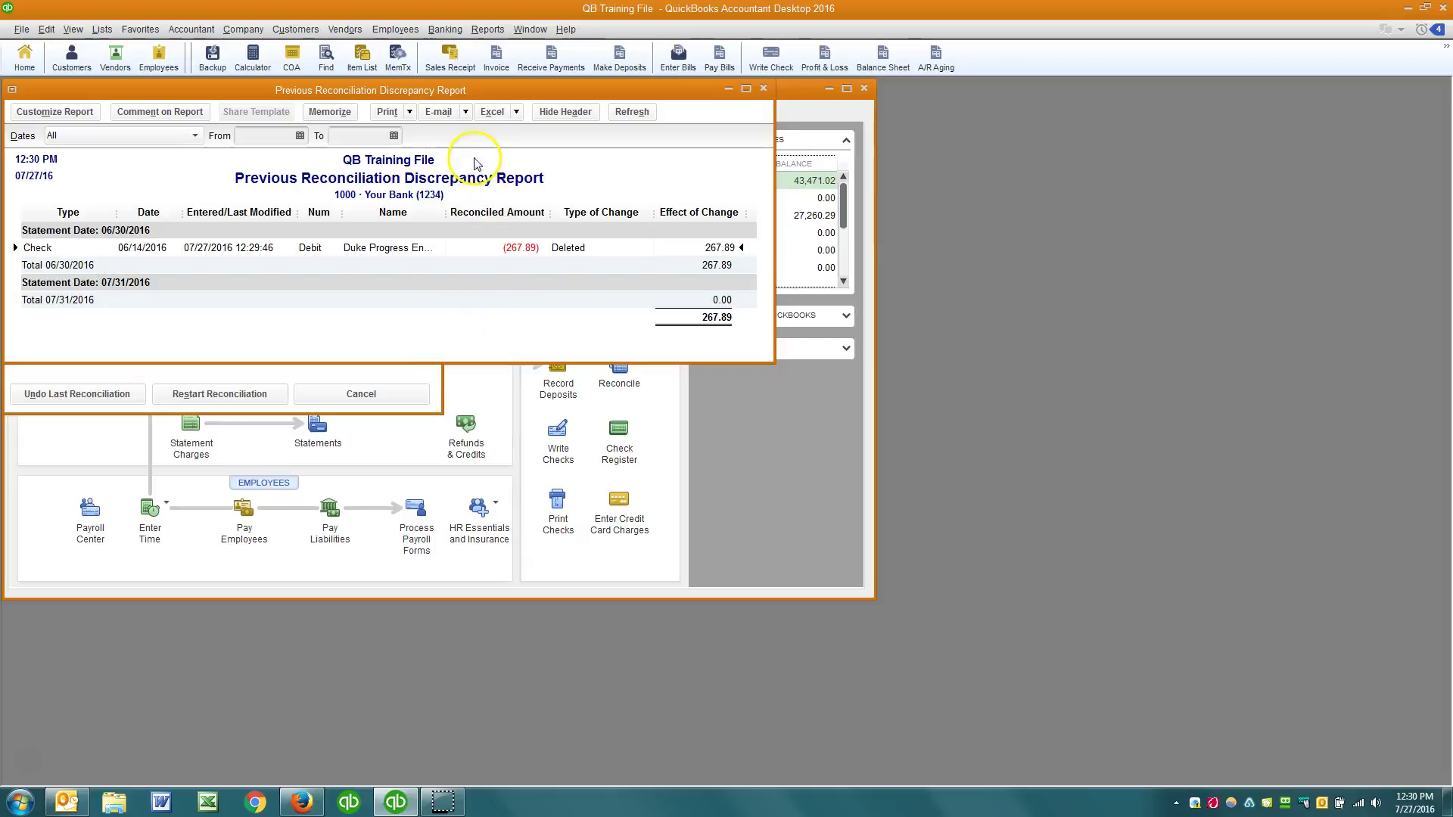
click(444, 314)
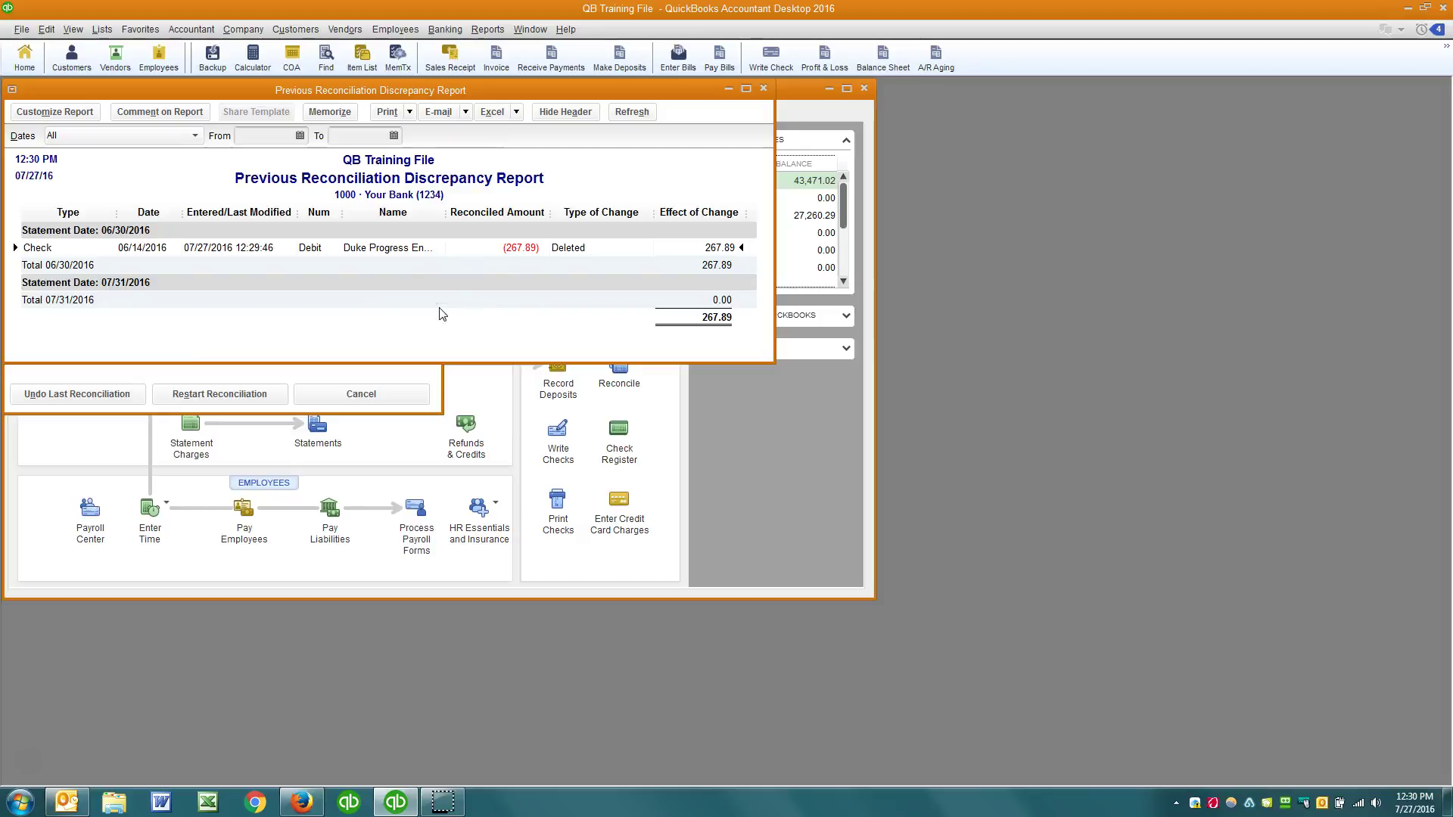
Close the discrepancy dialog, reopen the account 1000 register, and bring the discrepancy report back up
click(405, 366)
key(Escape)
key(Escape)
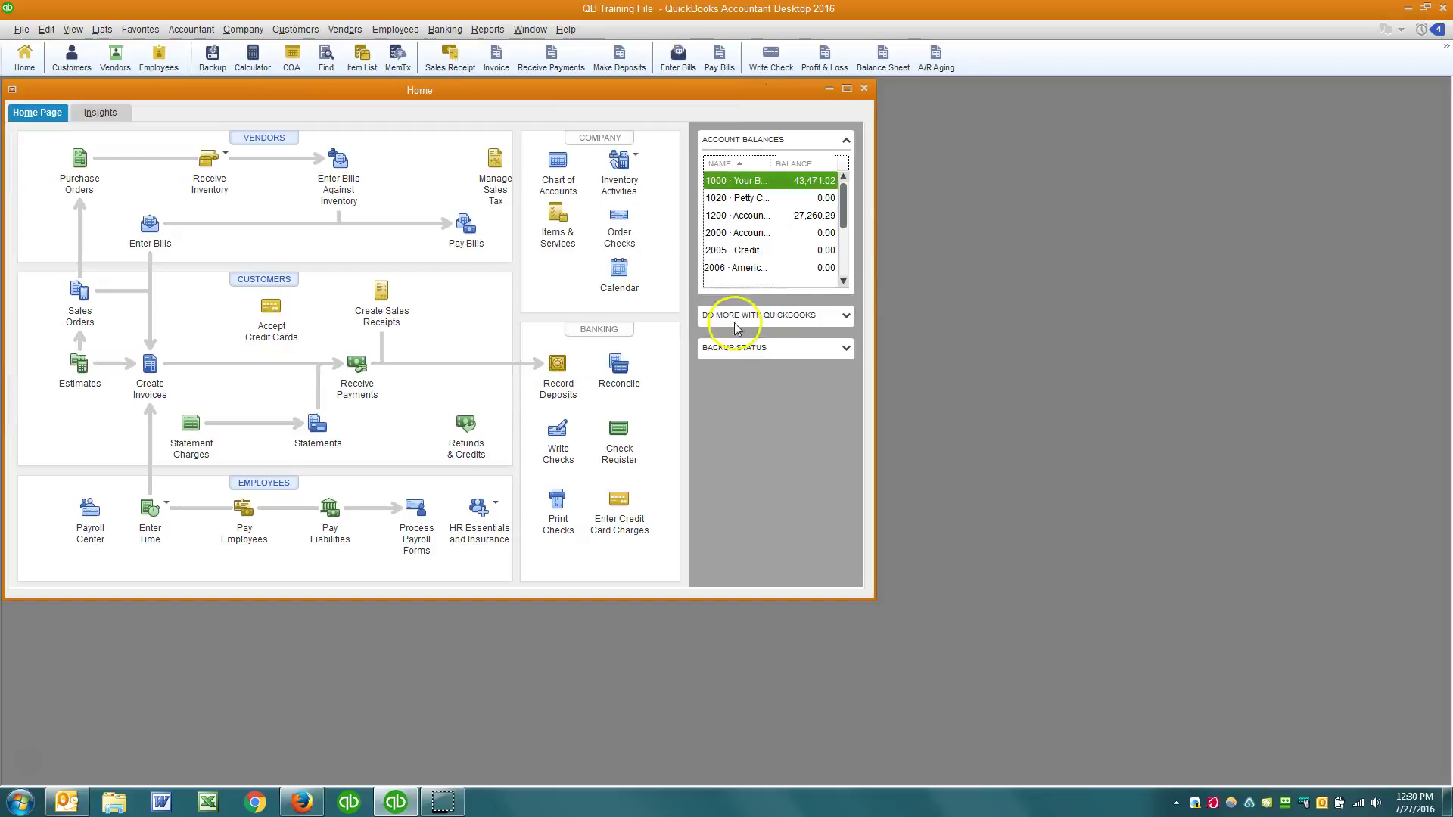
double_click(795, 181)
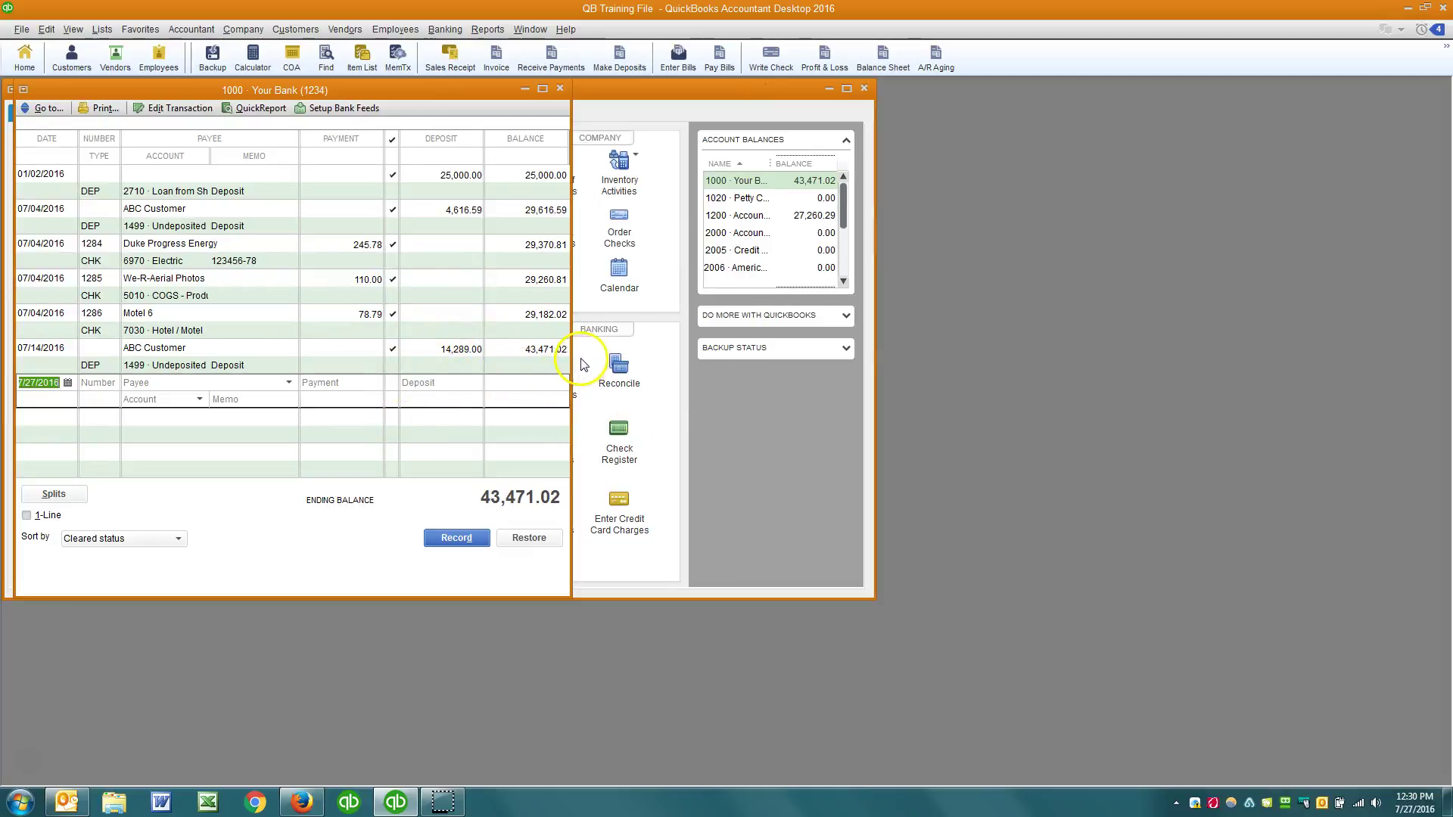
click(617, 368)
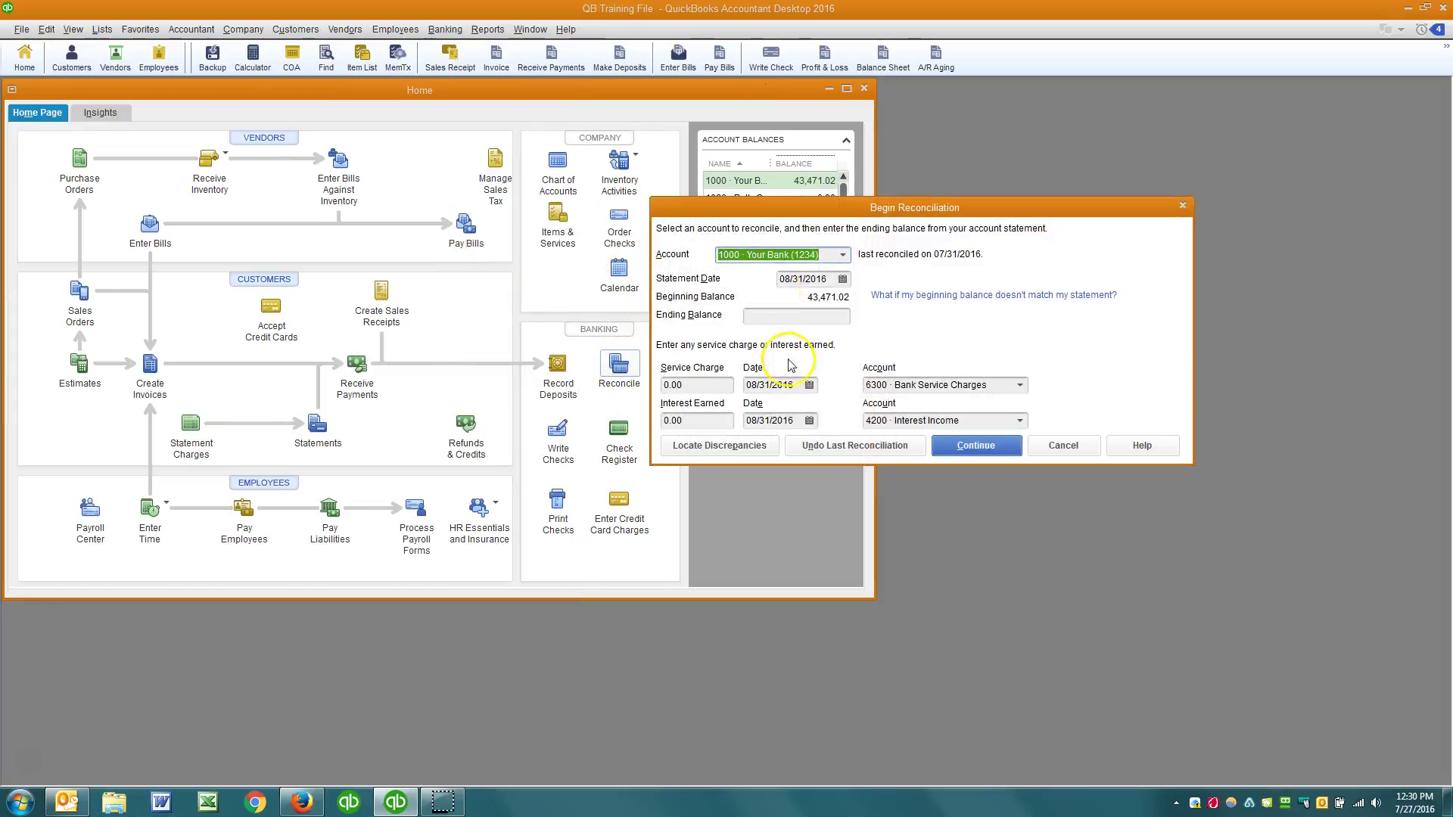
click(751, 446)
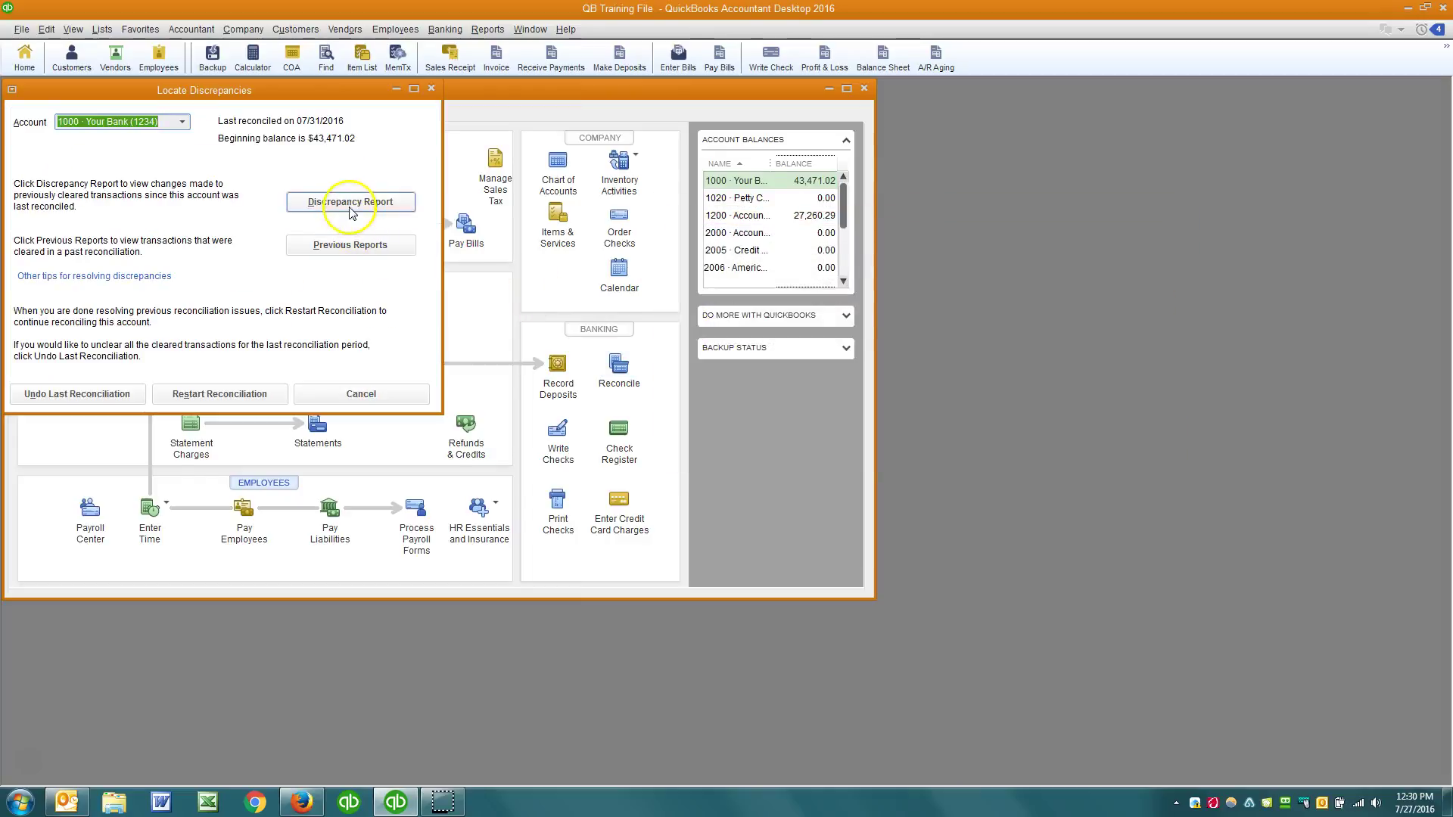
click(362, 202)
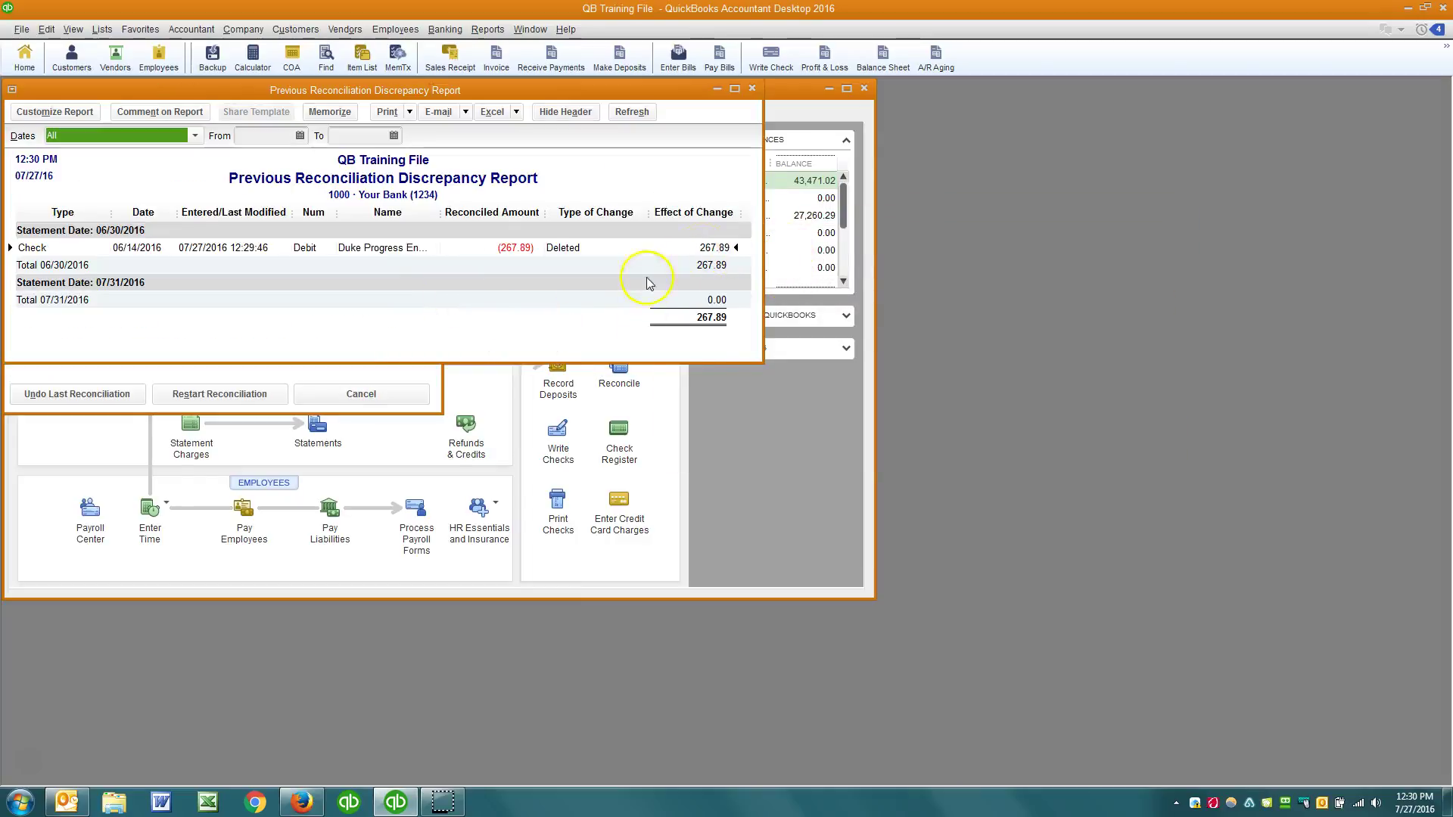
Start a new check dated 06/14/2016 payable to Duke Progress Energy
key(ctrl+w)
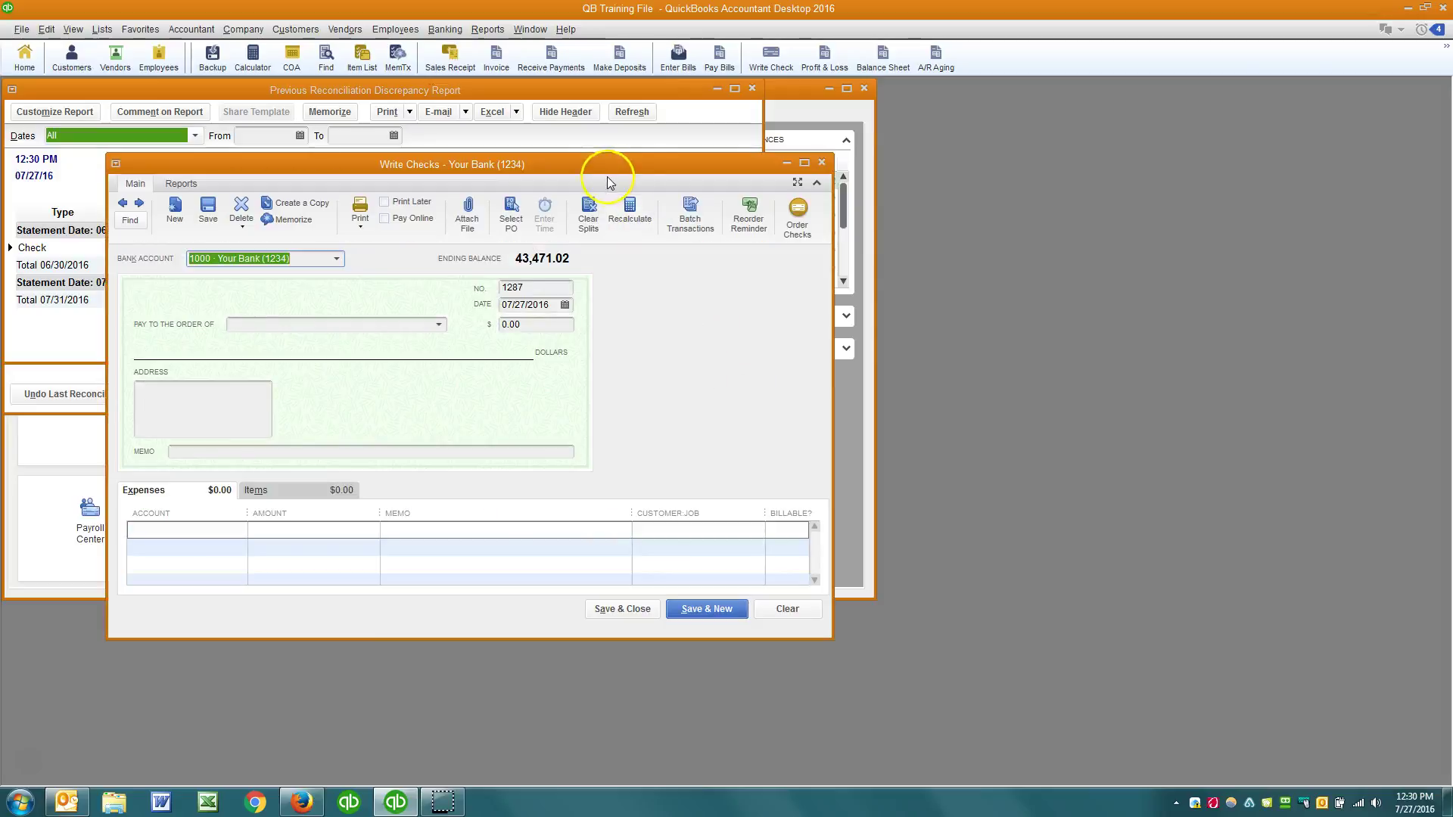
drag(607, 167, 1045, 254)
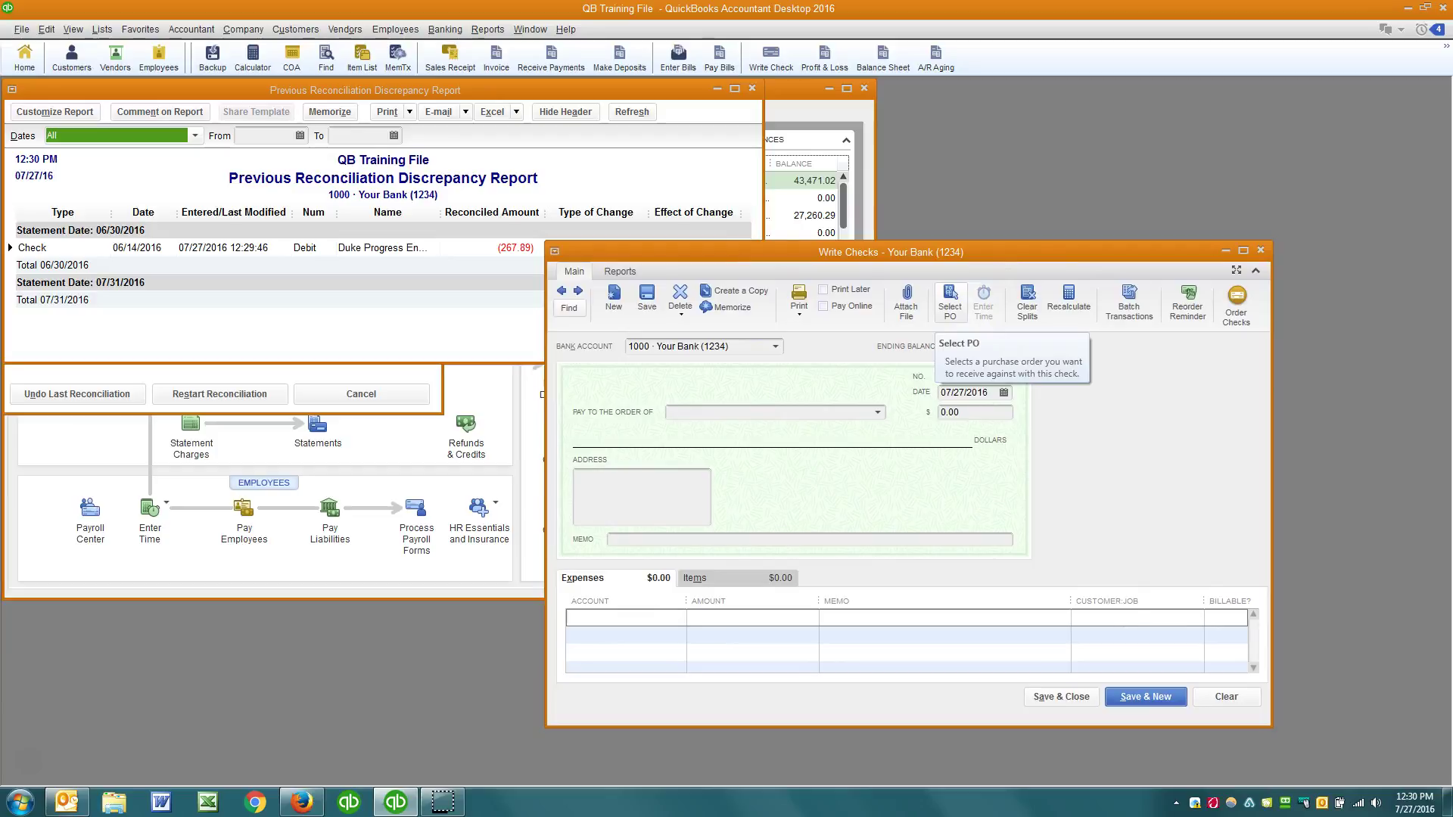
key(Tab)
key(minus)
key(minus)
key(minus)
key(minus)
key(minus)
key(minus)
key(minus)
key(minus)
key(minus)
key(minus)
key(minus)
key(minus)
key(minus)
key(minus)
key(minus)
key(minus)
key(minus)
key(minus)
key(minus)
key(minus)
key(Tab)
text(Due)
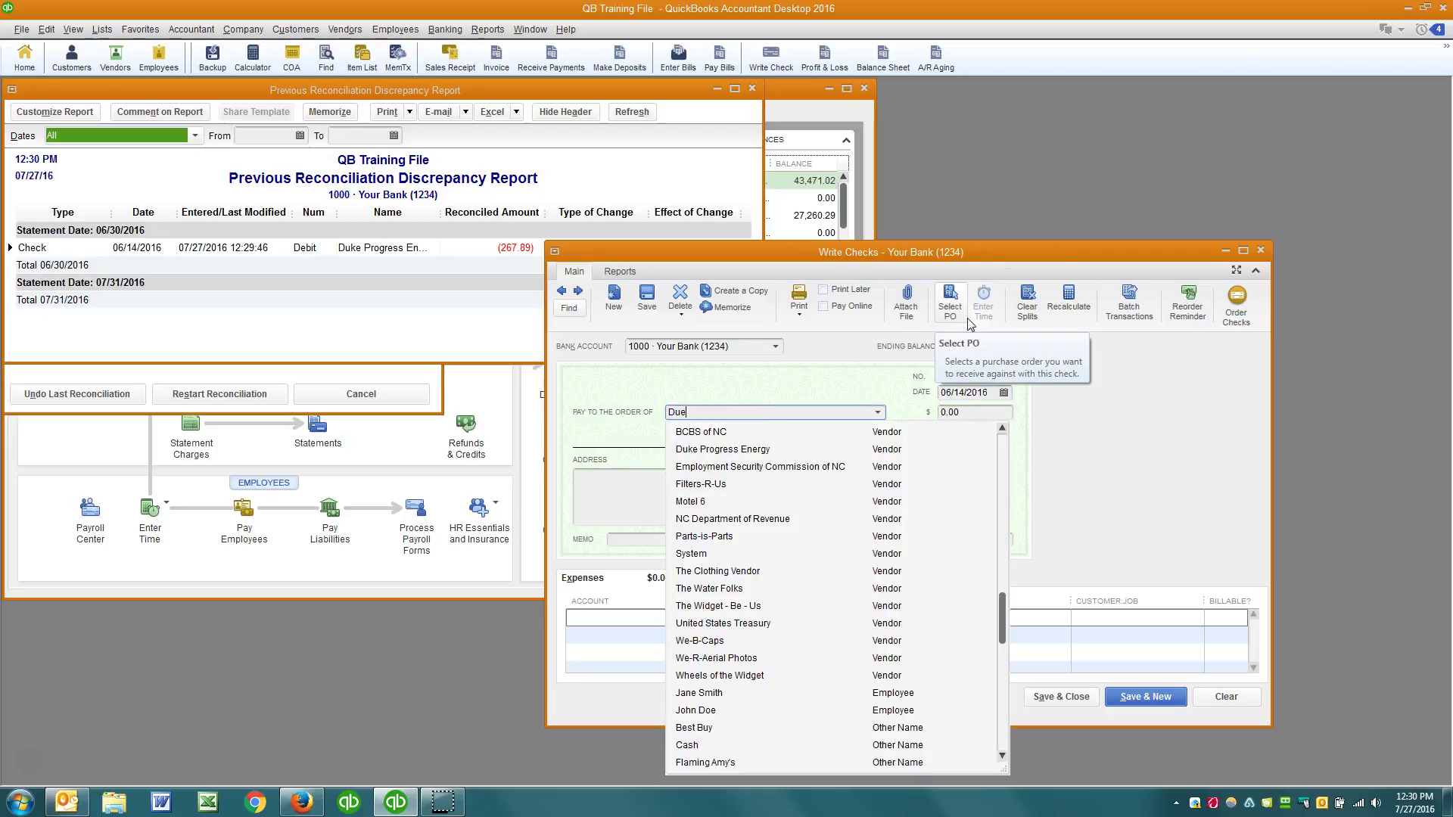
key(Tab)
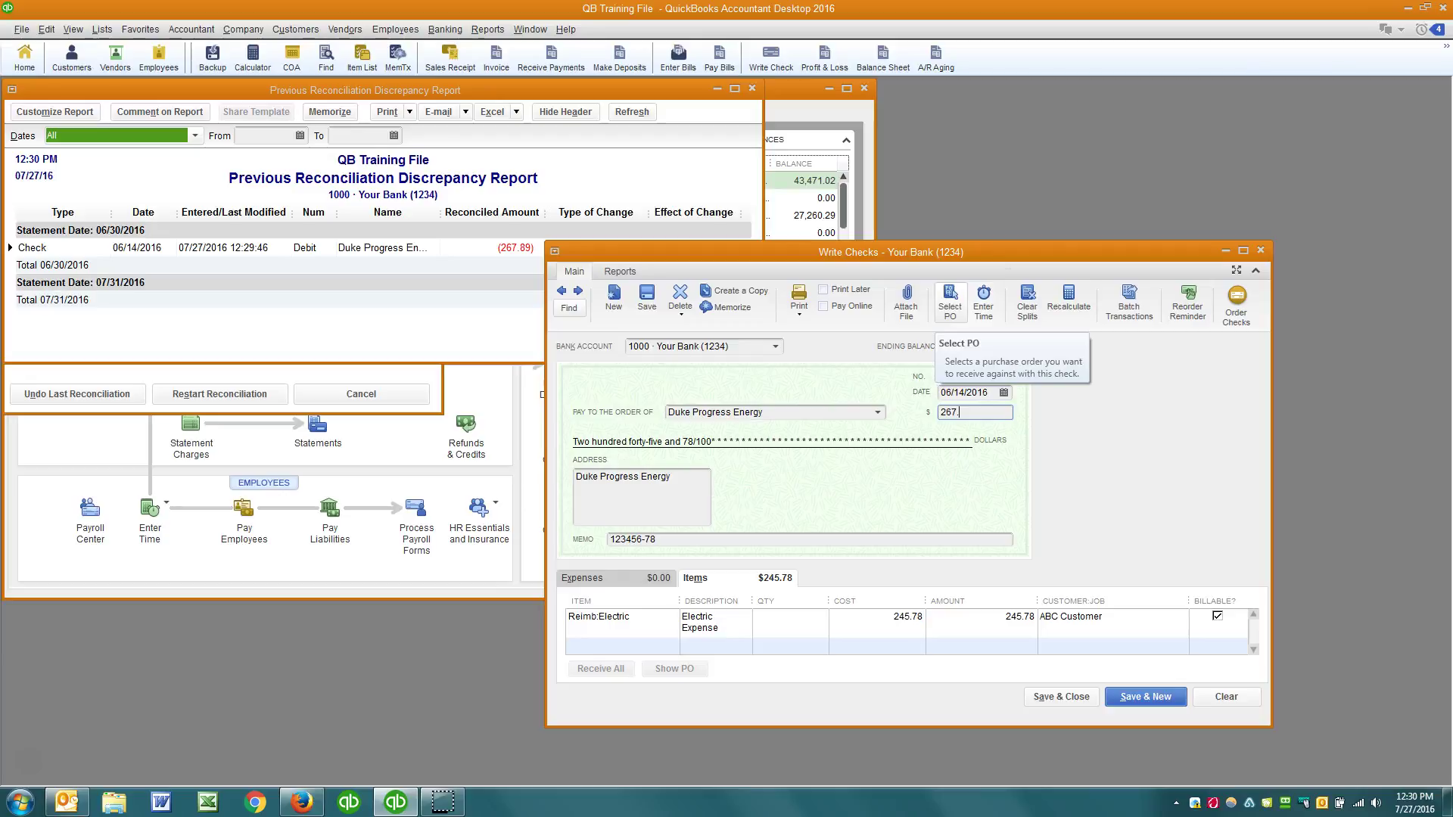
Give the check amount 267.89 charged to 6970 · Electric and save it
text(267.89)
key(Tab)
key(Tab)
key(Tab)
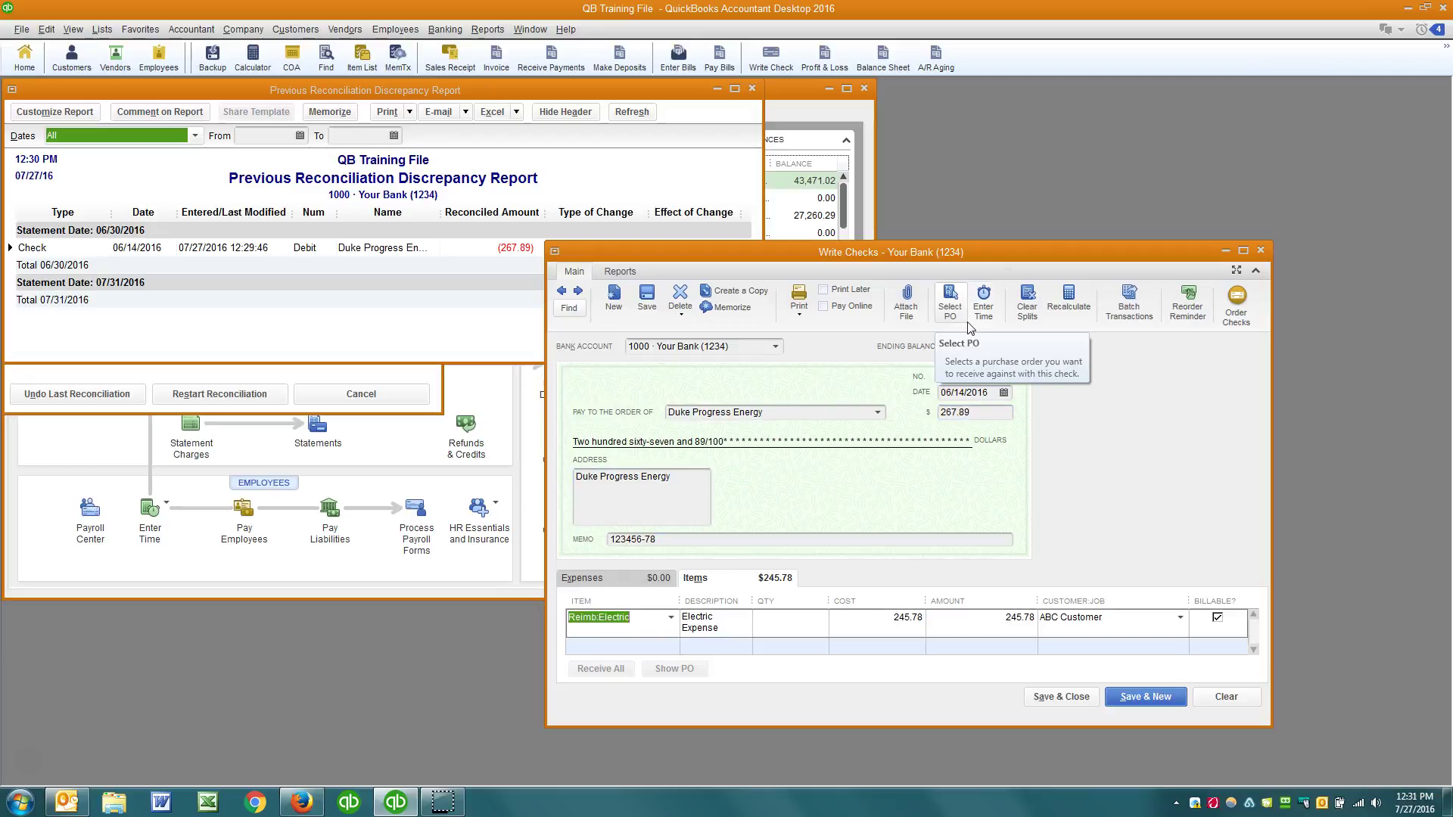
key(ctrl+Delete)
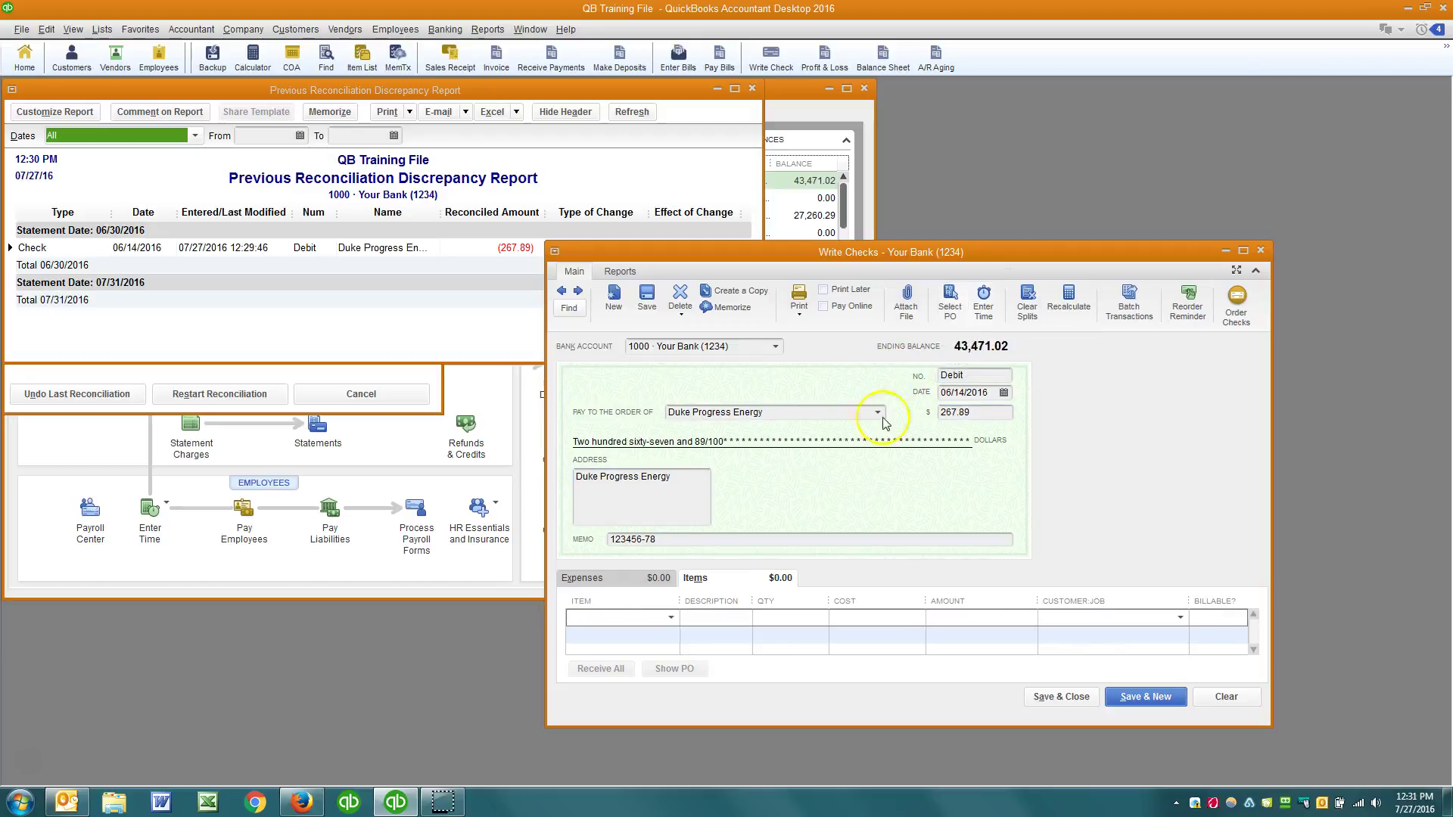
click(583, 578)
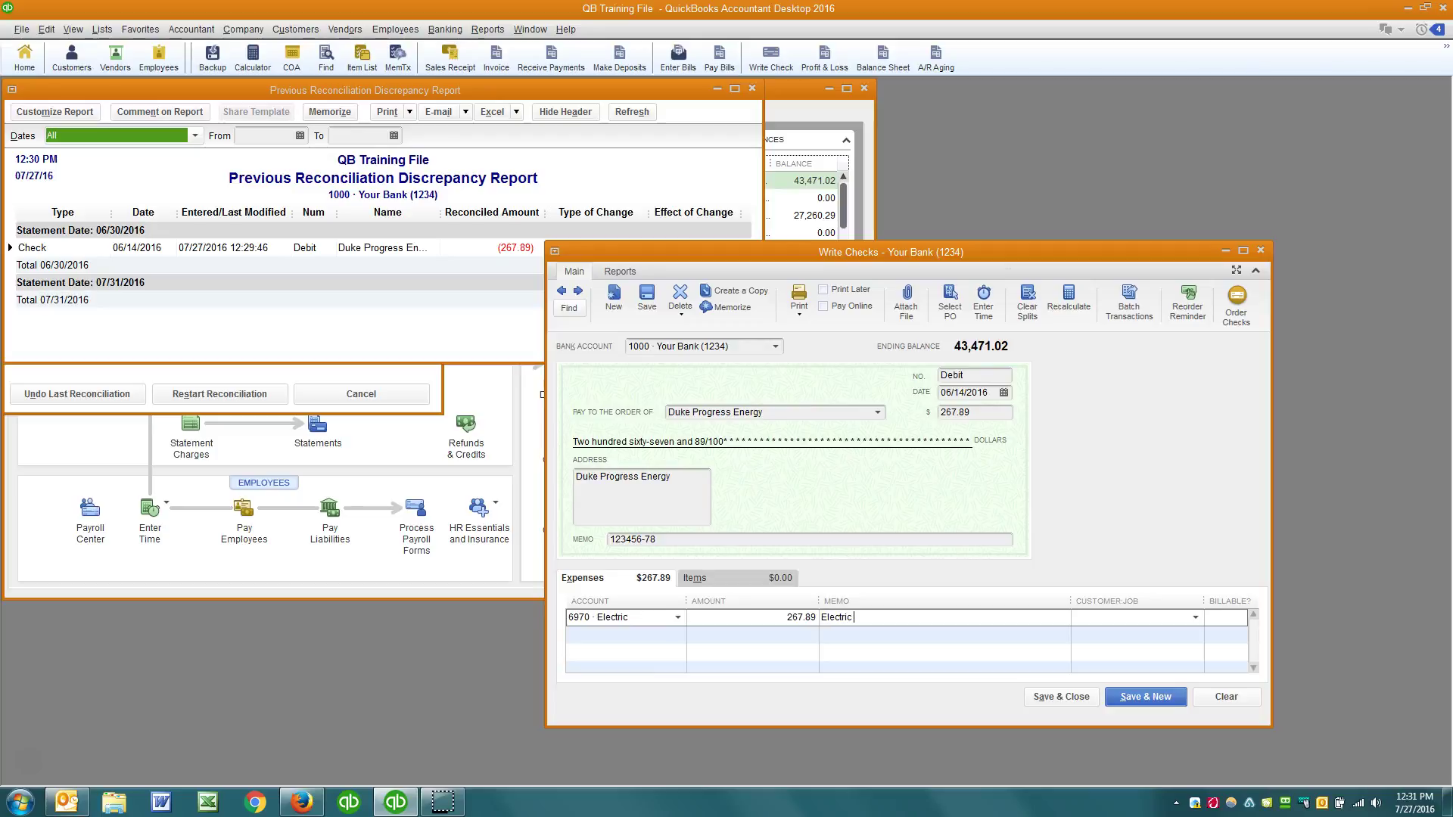
key(Return)
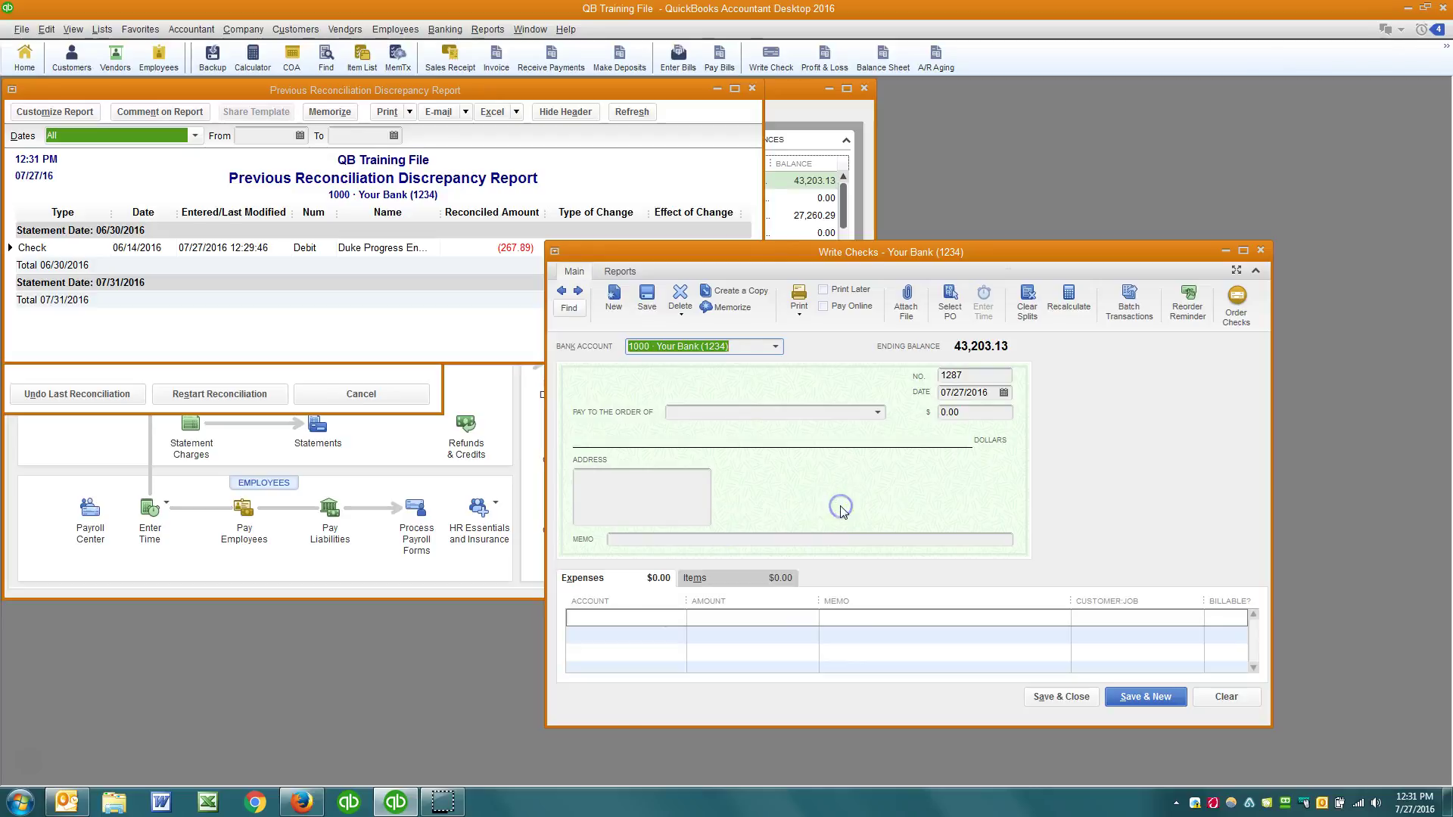
key(Escape)
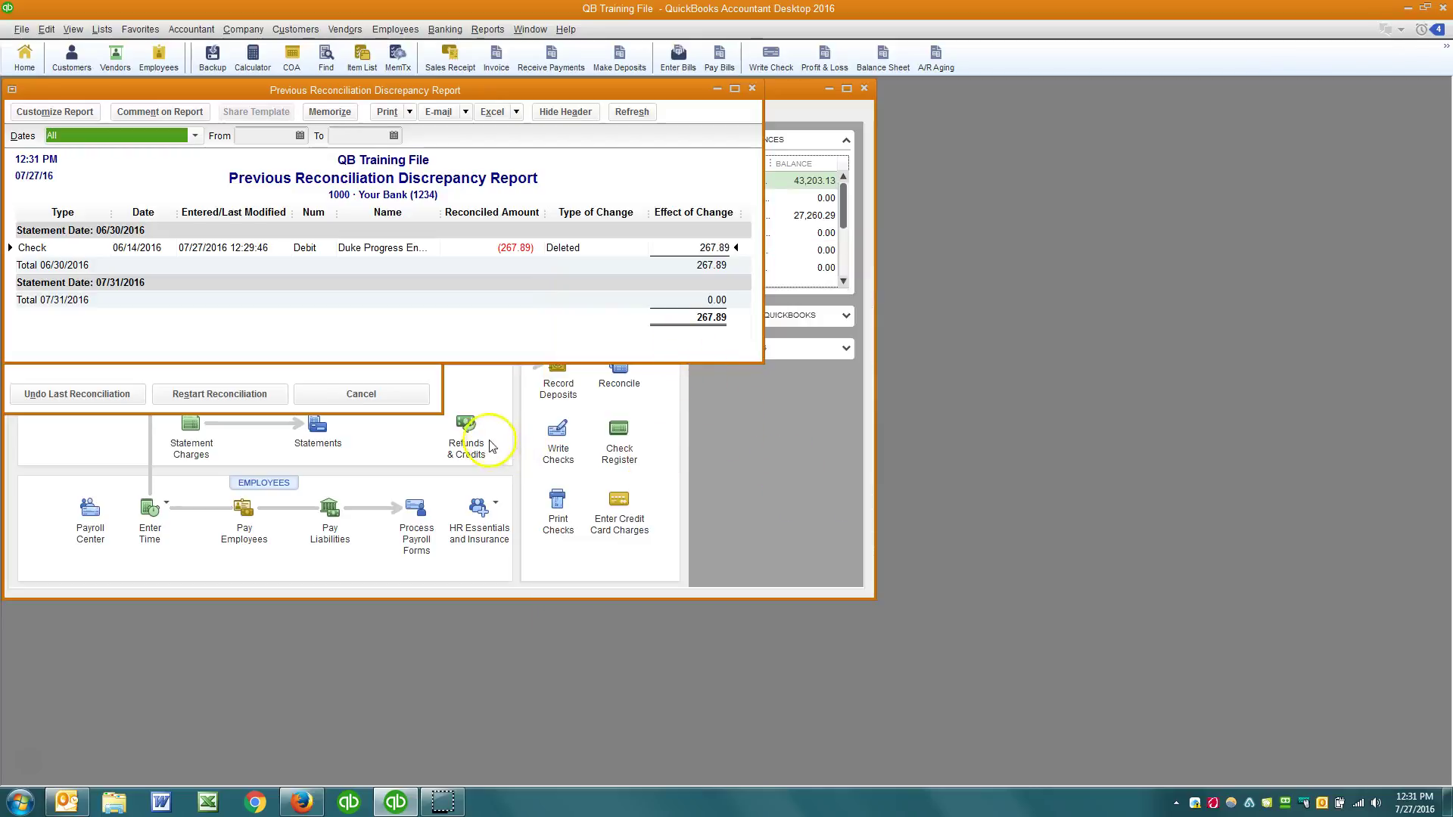
Mark the 06/14/2016 Duke Progress Energy debit as cleared in the 1000 register and record it
key(Escape)
key(Escape)
double_click(807, 183)
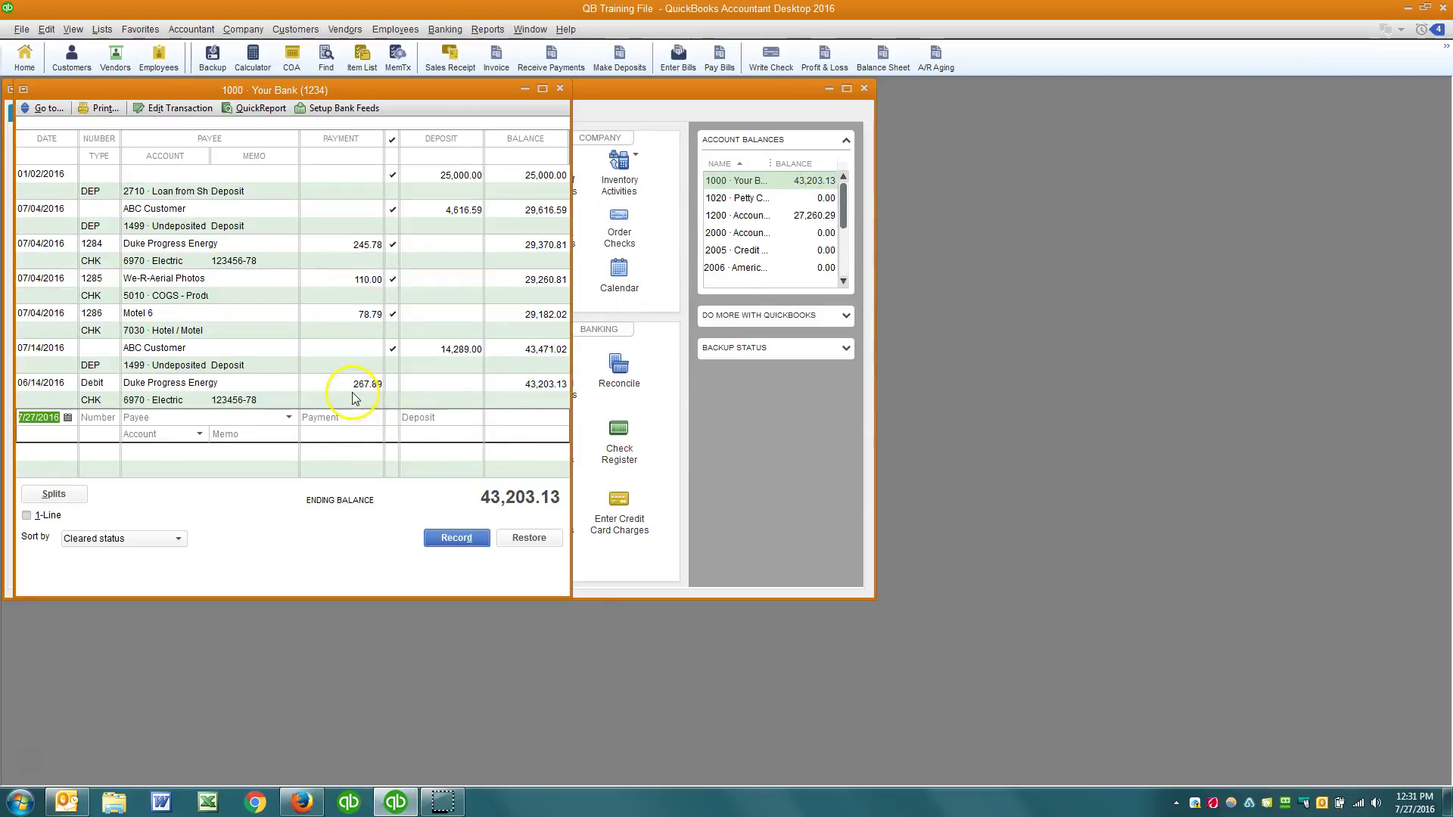
click(393, 417)
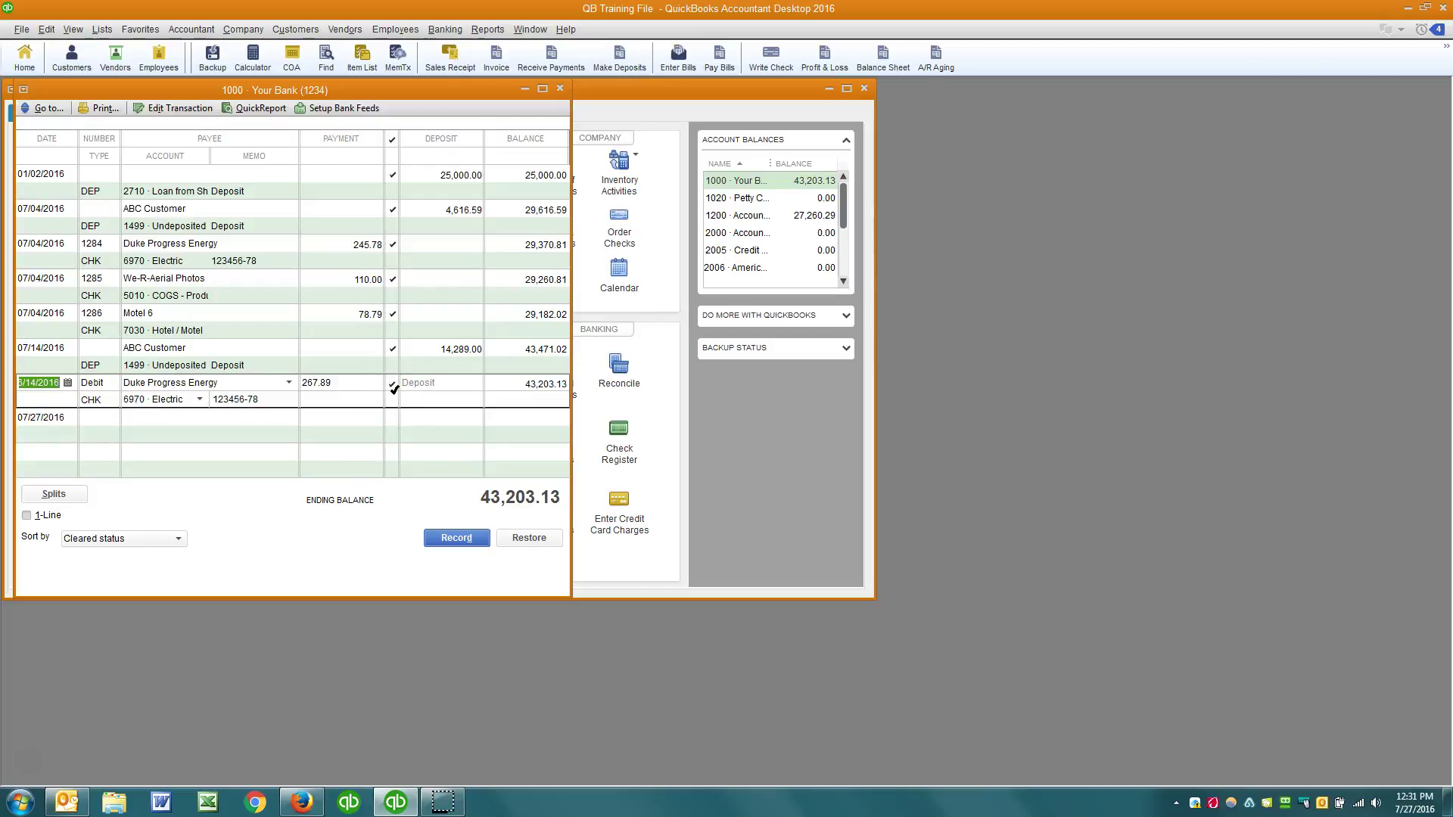
click(456, 537)
click(652, 241)
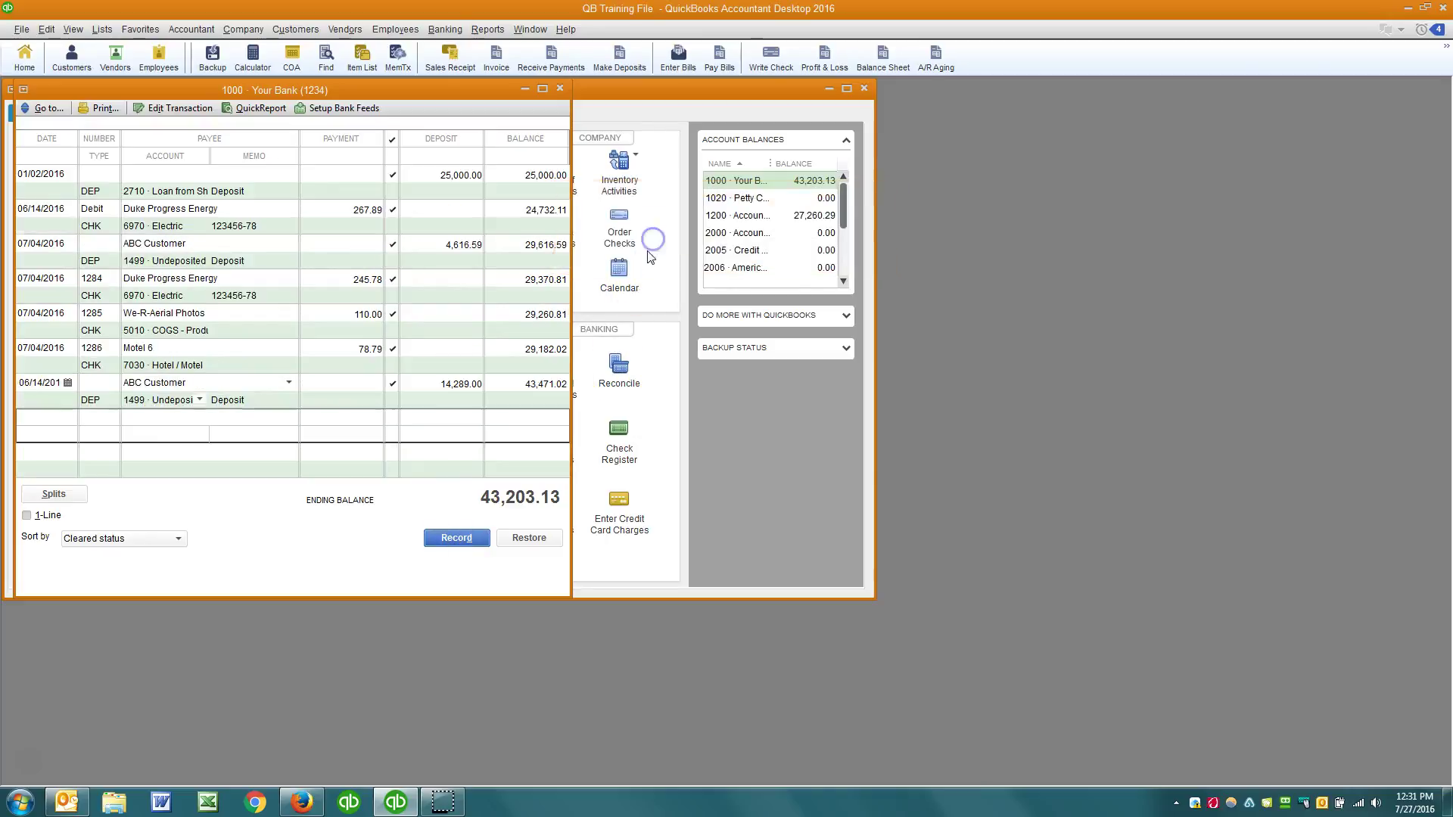
Remove the pending mark from the 06/14 debit and begin reconciling account 1000 again
click(618, 365)
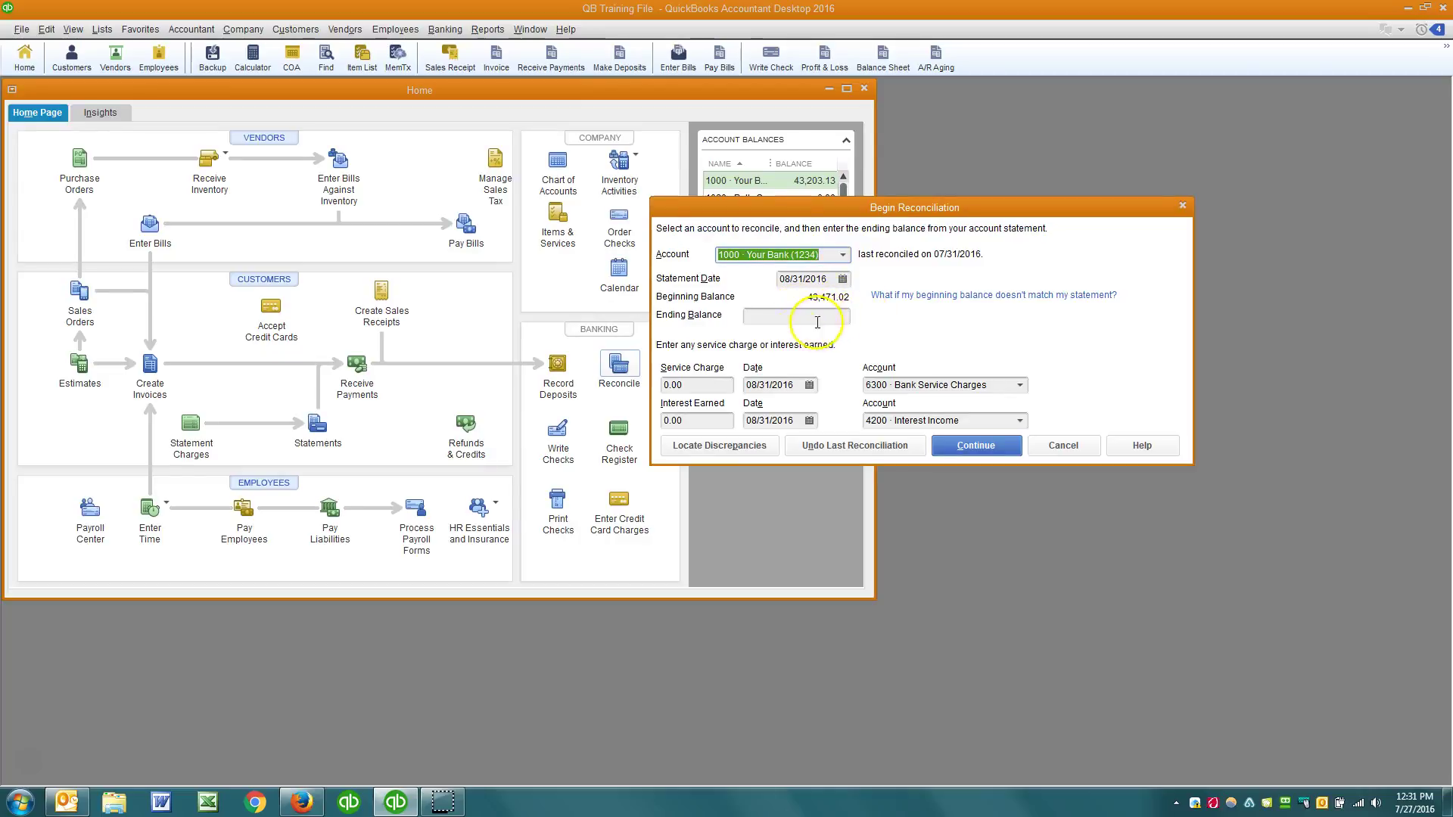
key(Escape)
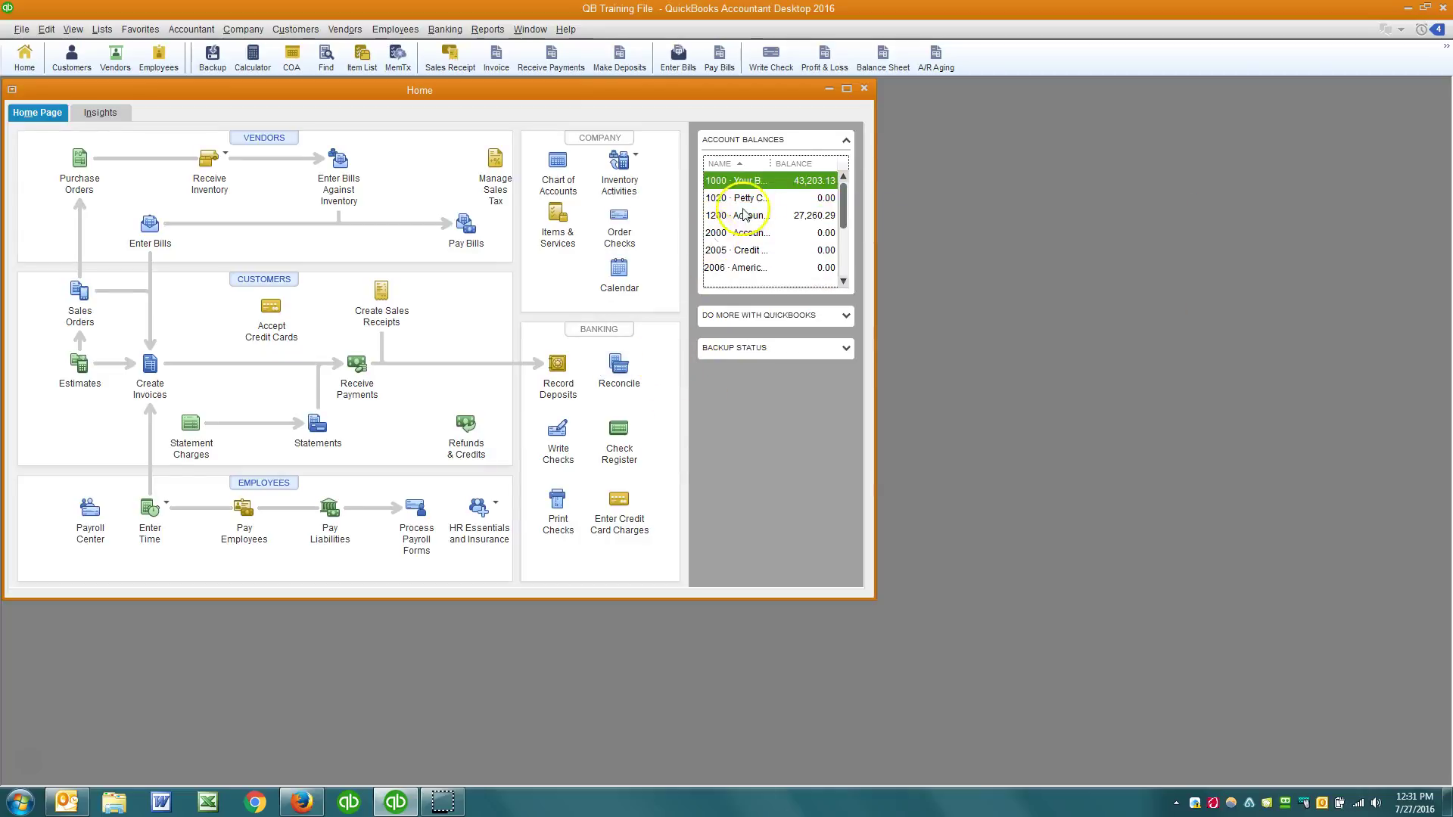
double_click(750, 182)
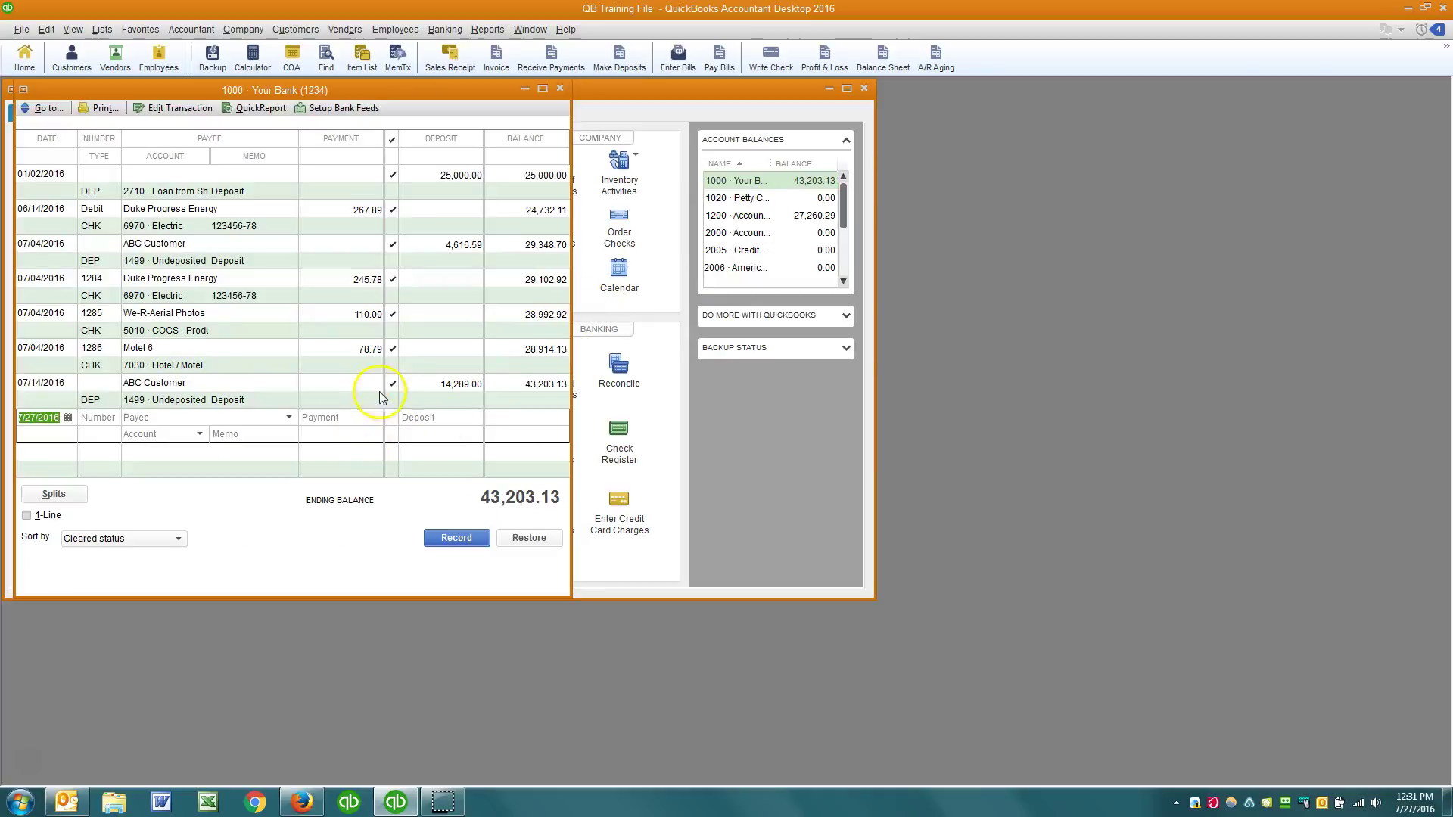
click(392, 210)
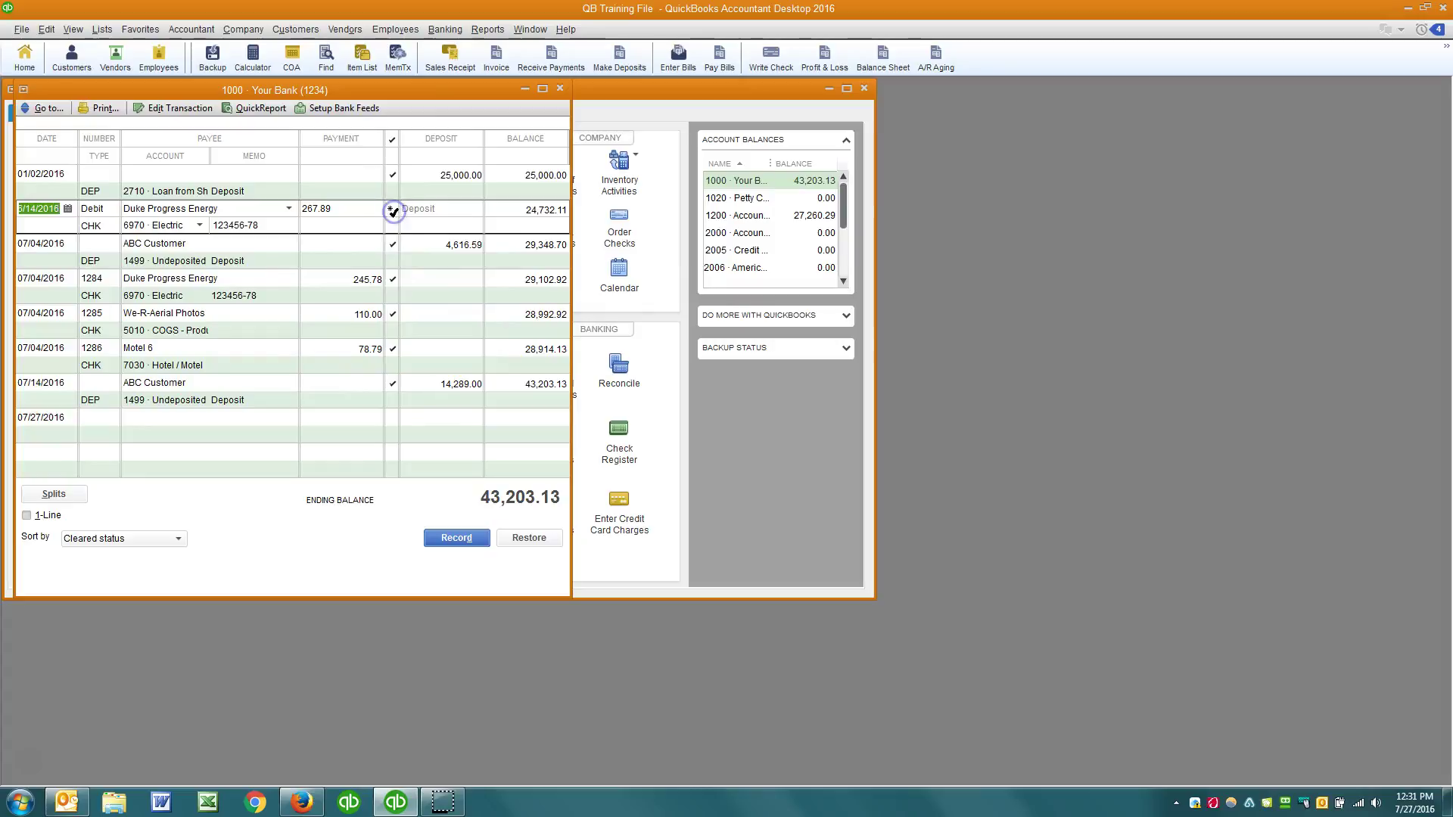
click(393, 212)
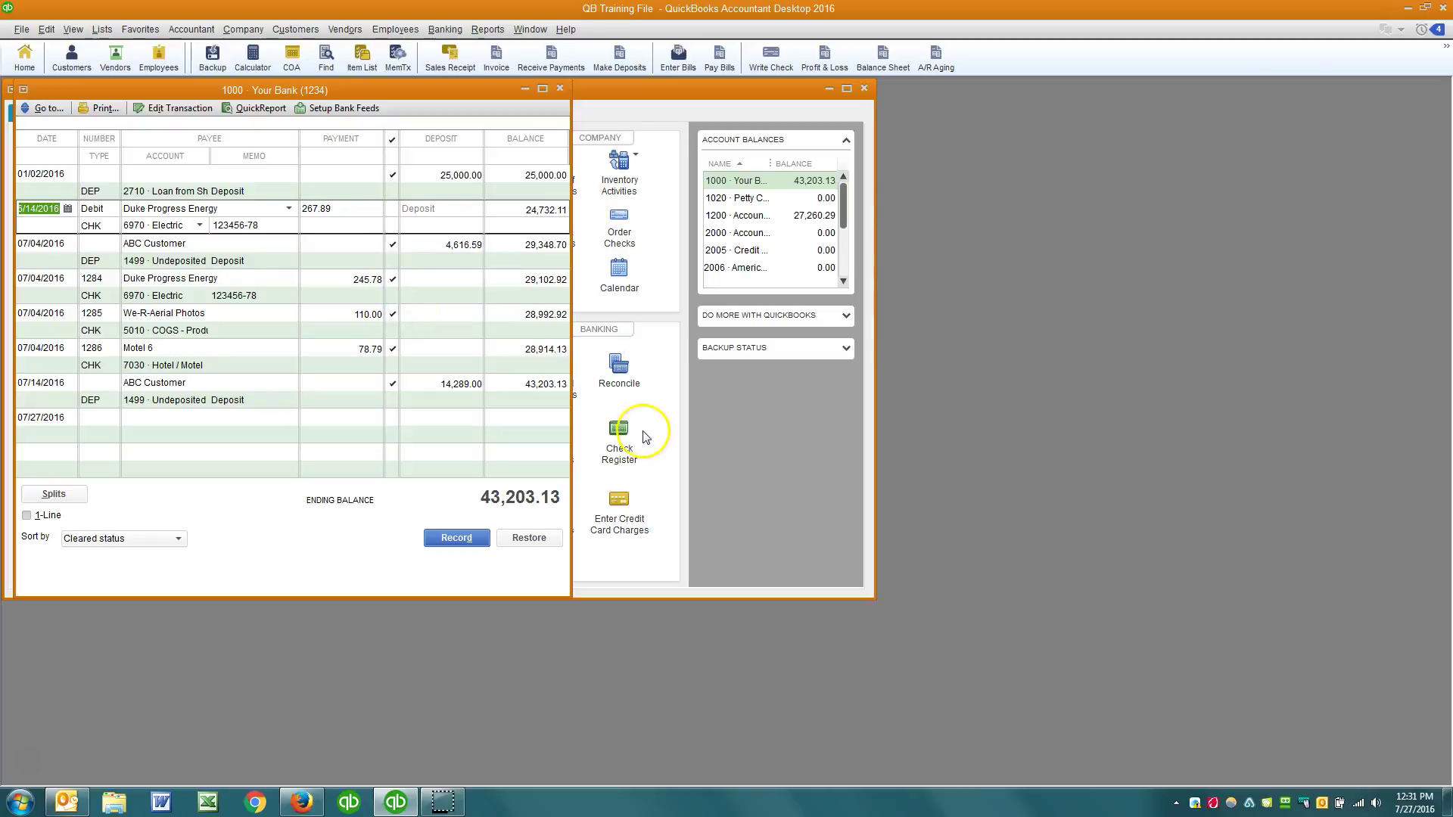
click(618, 368)
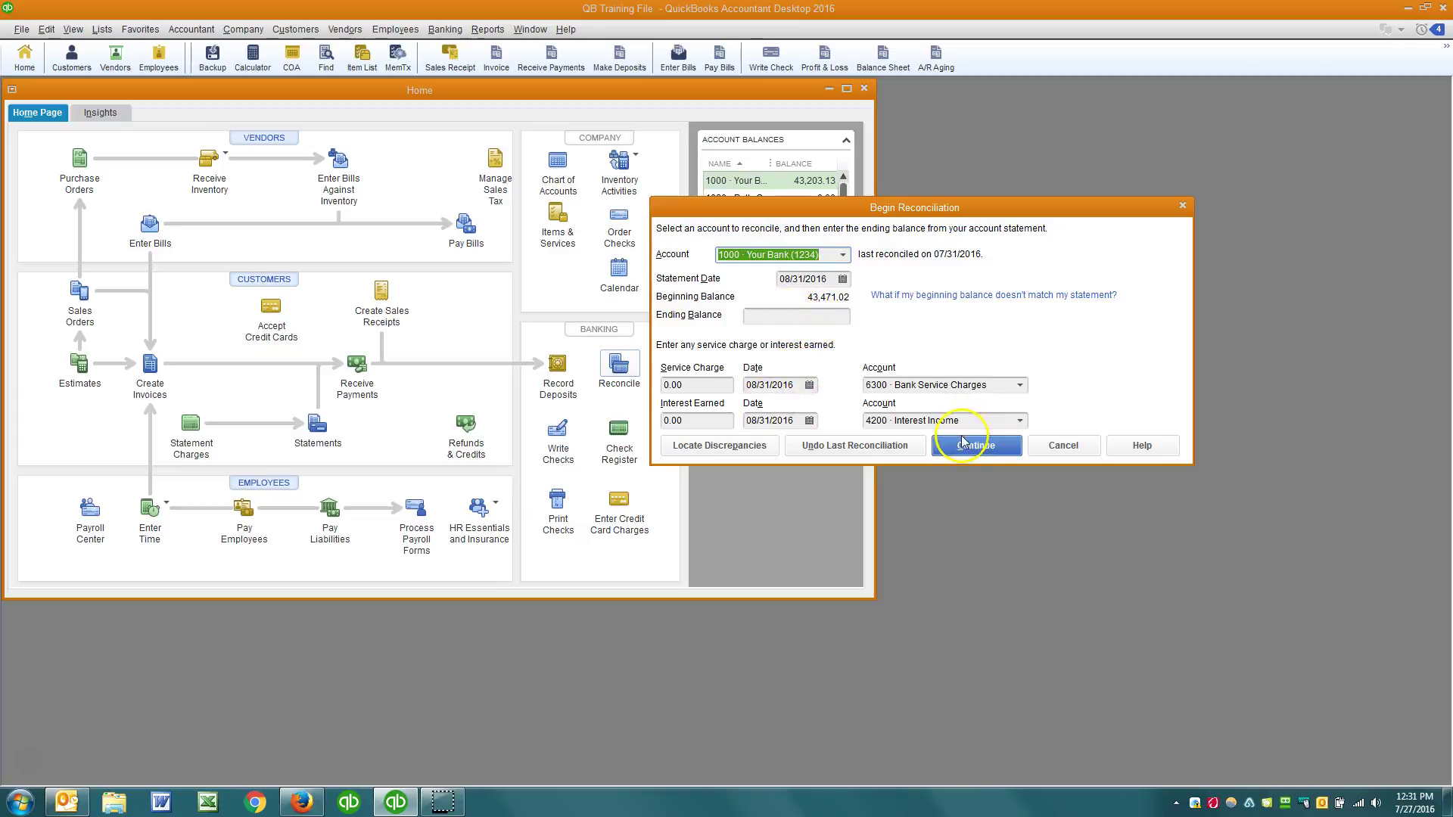
Continue into the 08/31/2016 reconciliation, accepting the future-dated transaction warning
click(839, 321)
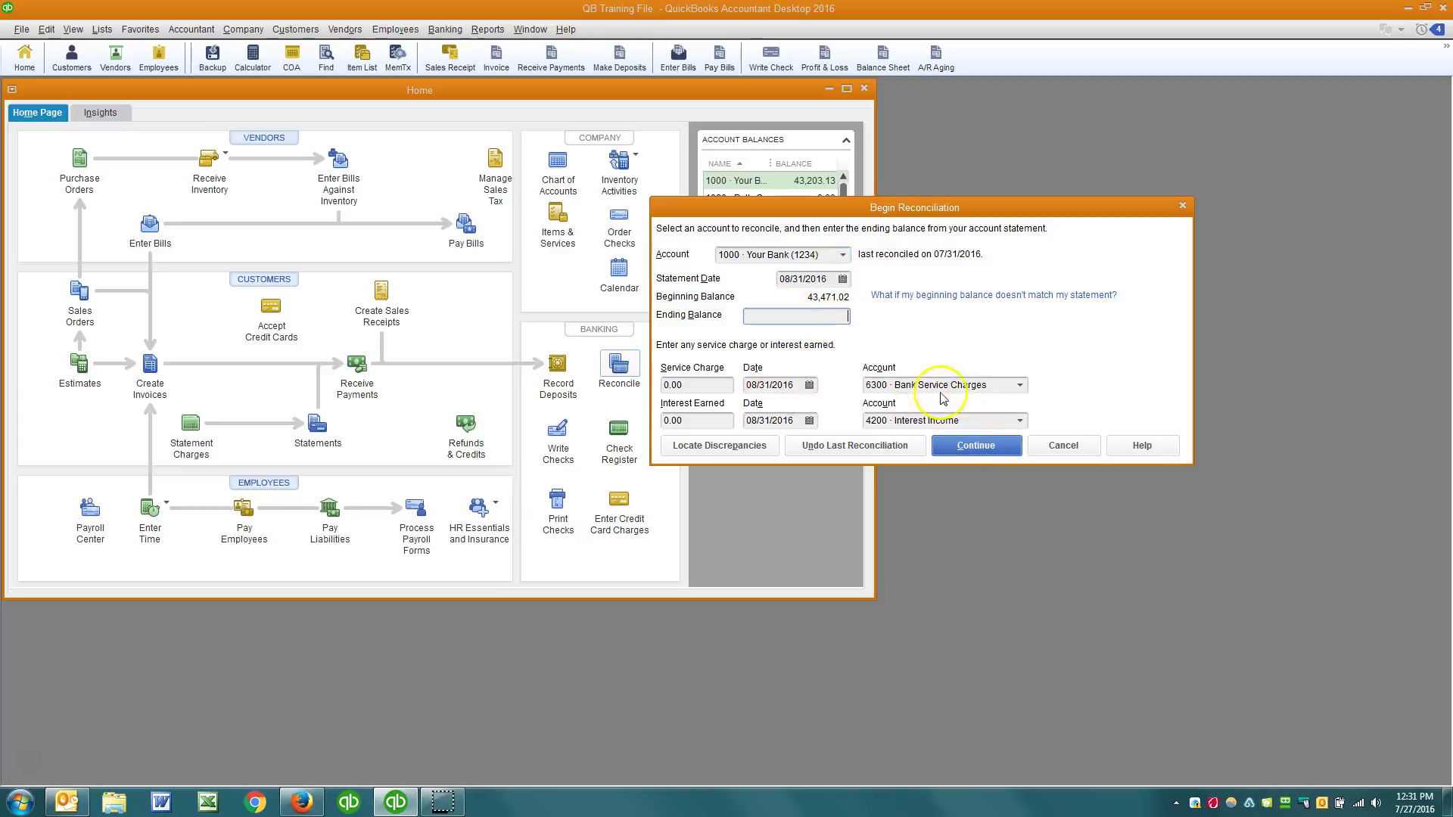
click(976, 445)
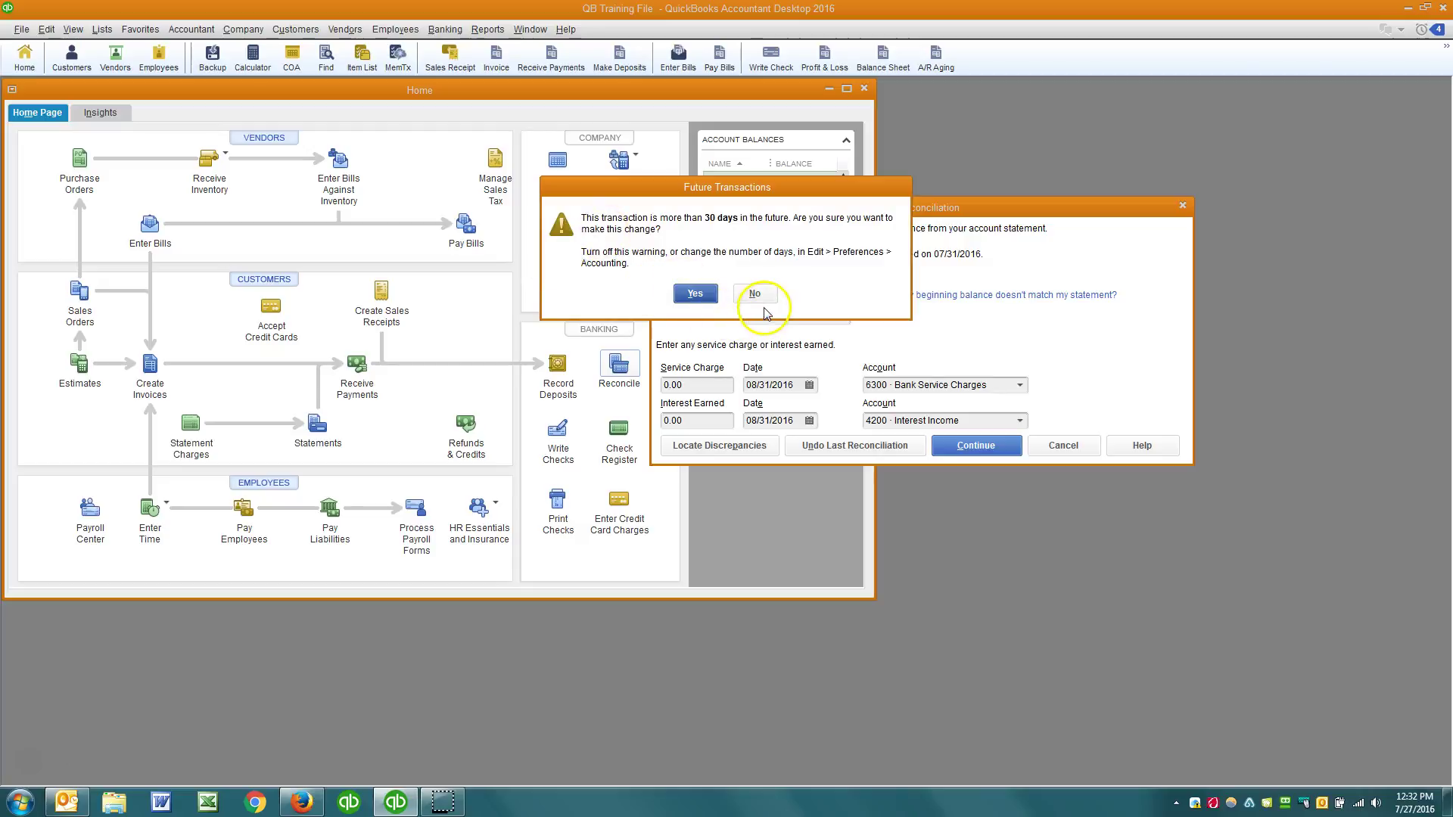
click(694, 293)
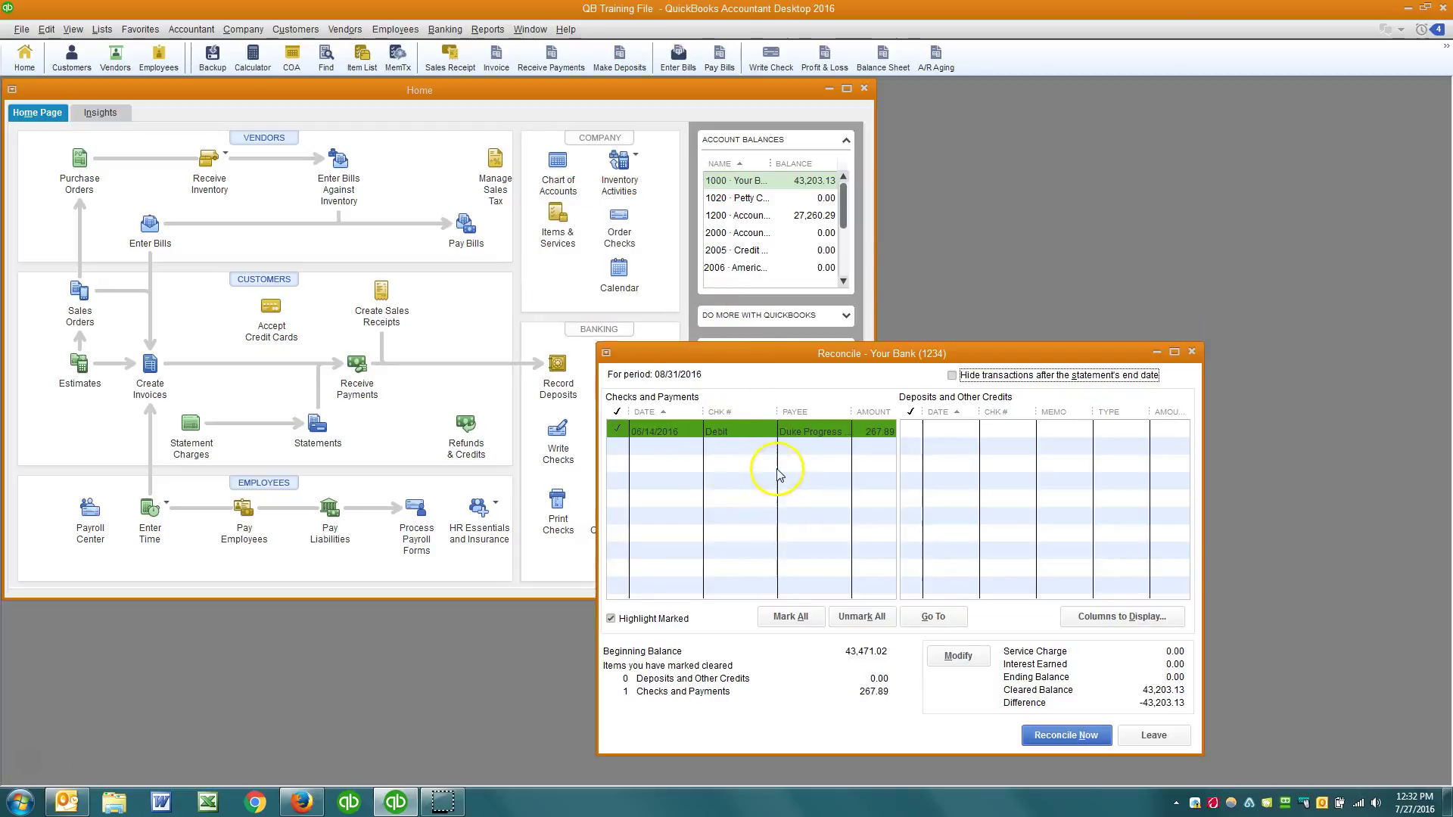
Unmark and re-mark the 267.89 debit, mark all transactions, then leave Reconcile unfinished
click(759, 432)
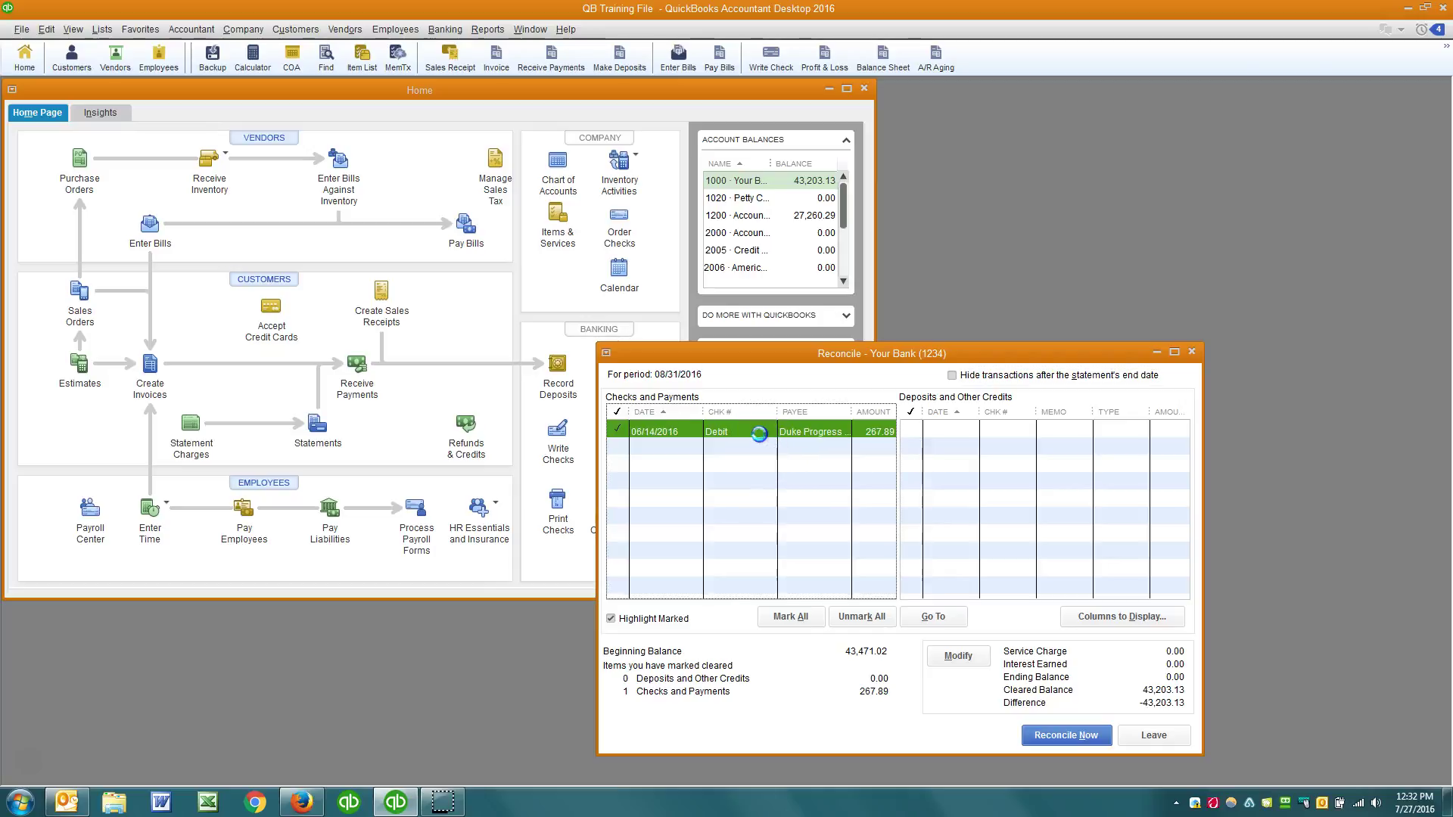
click(760, 443)
click(783, 622)
key(Escape)
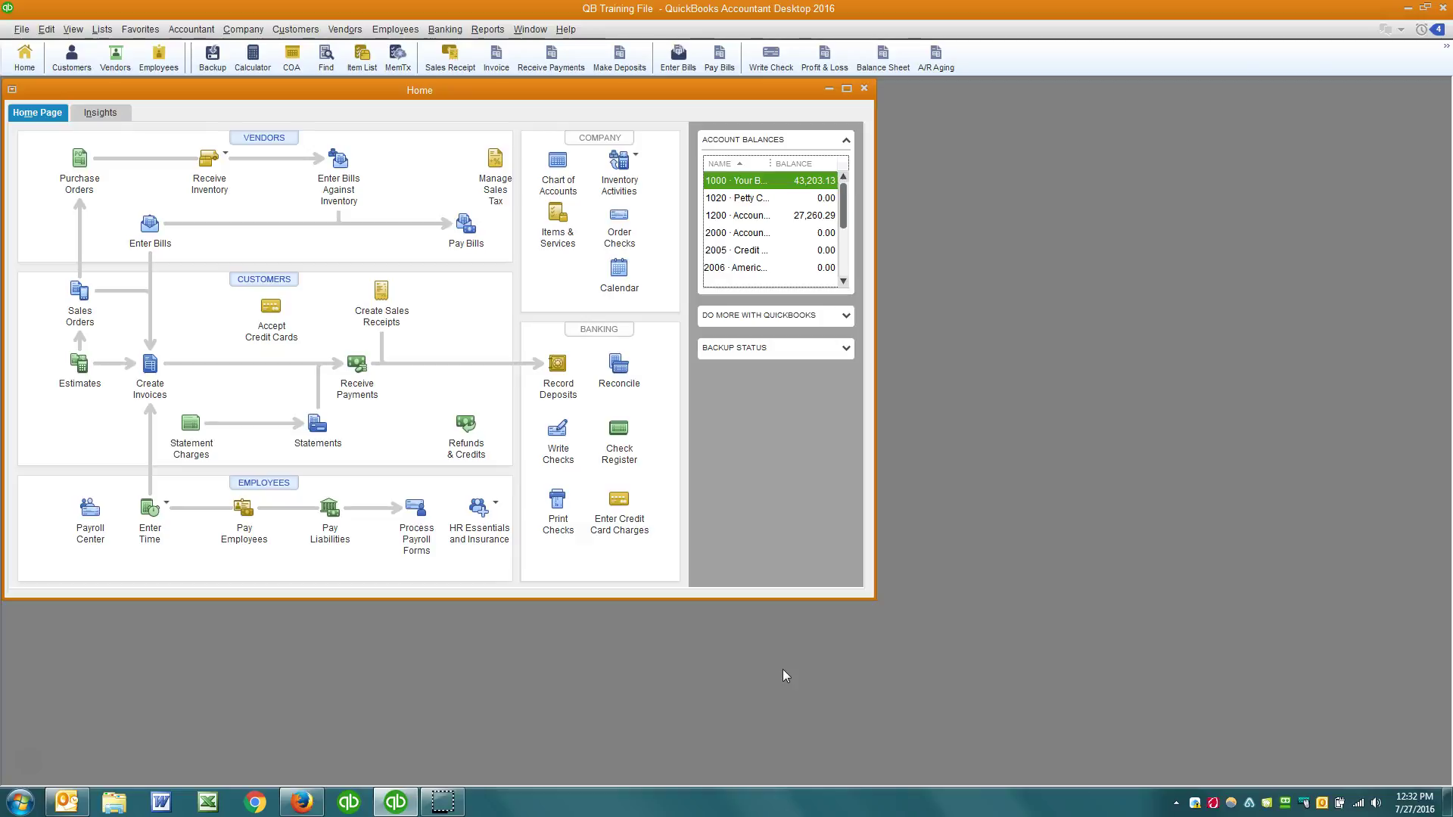
Open the 1000 · Your Bank register and mark the 06/14/2016 Duke Progress 267.89 debit cleared
double_click(817, 181)
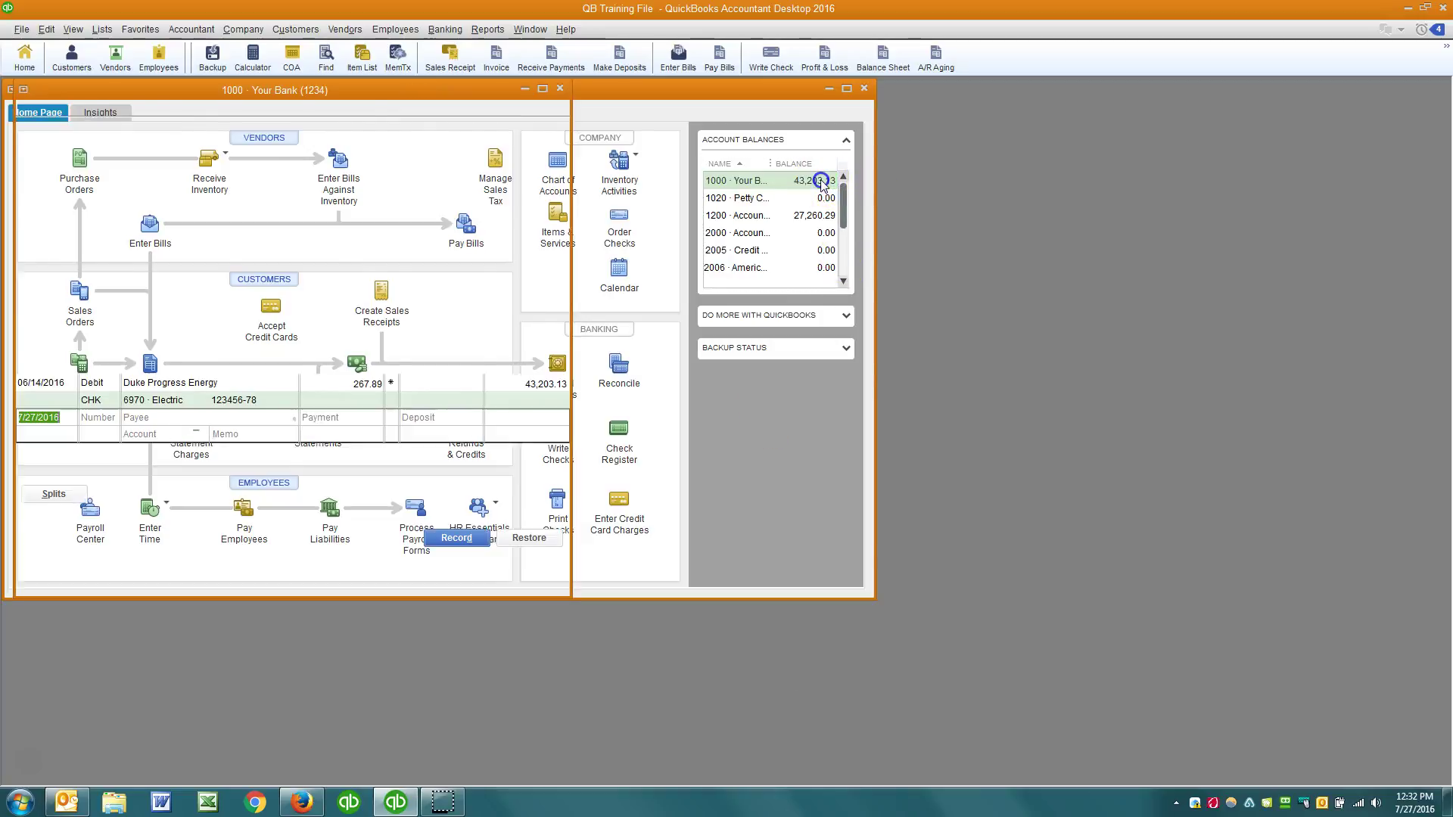
click(394, 385)
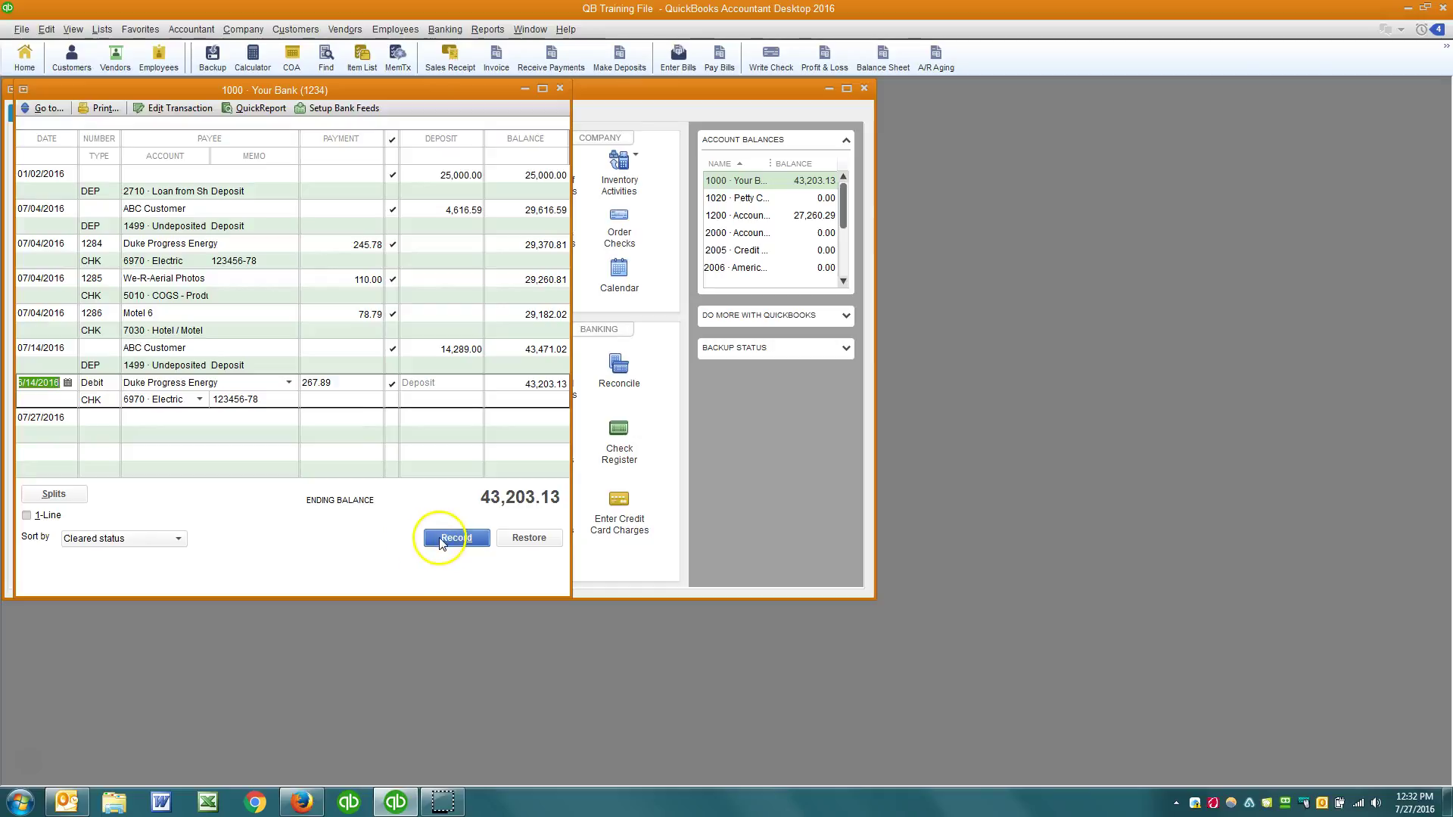
Start Reconcile from the register's context menu, showing beginning balance 43,471.02
right_click(350, 564)
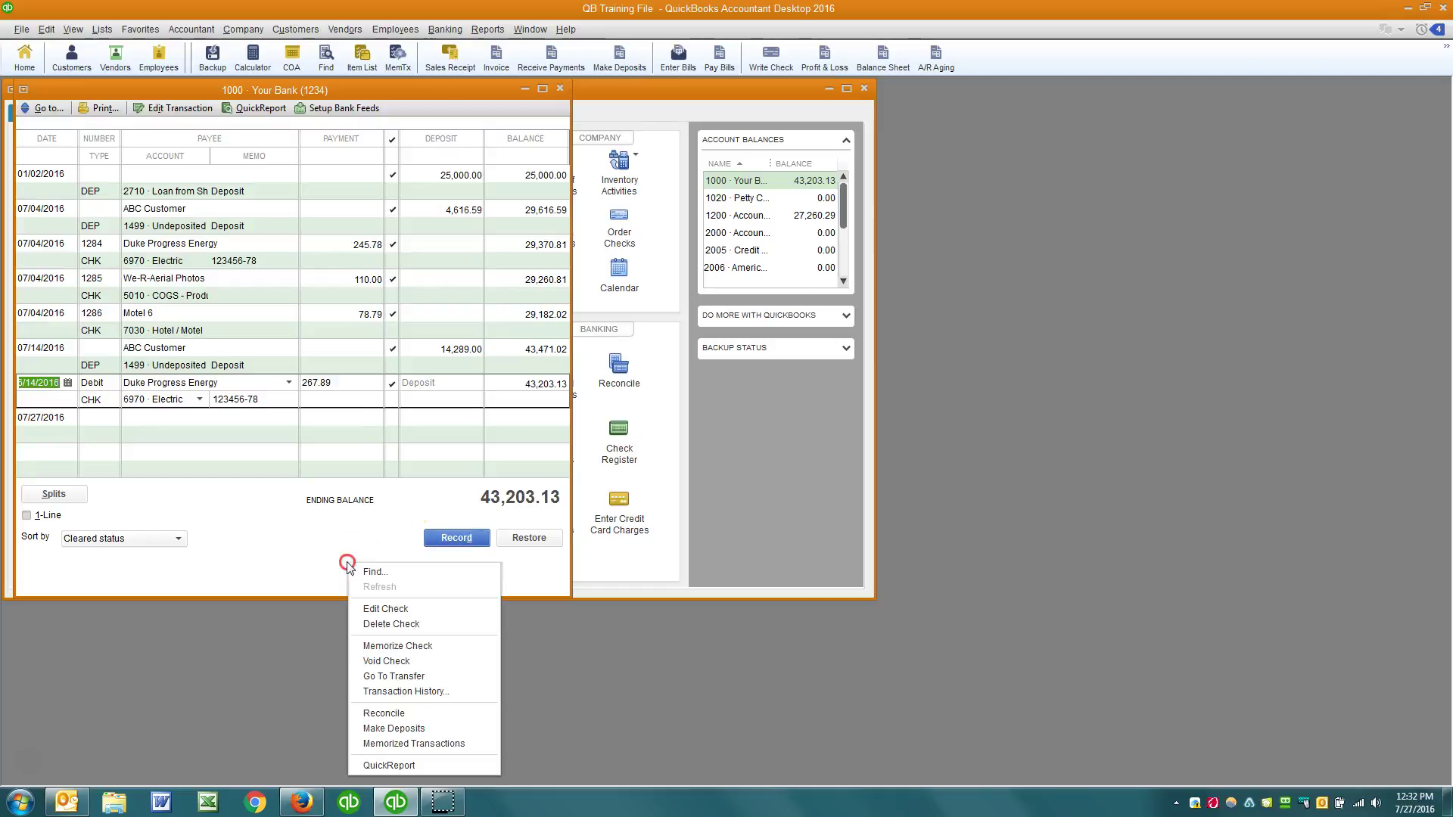
click(401, 709)
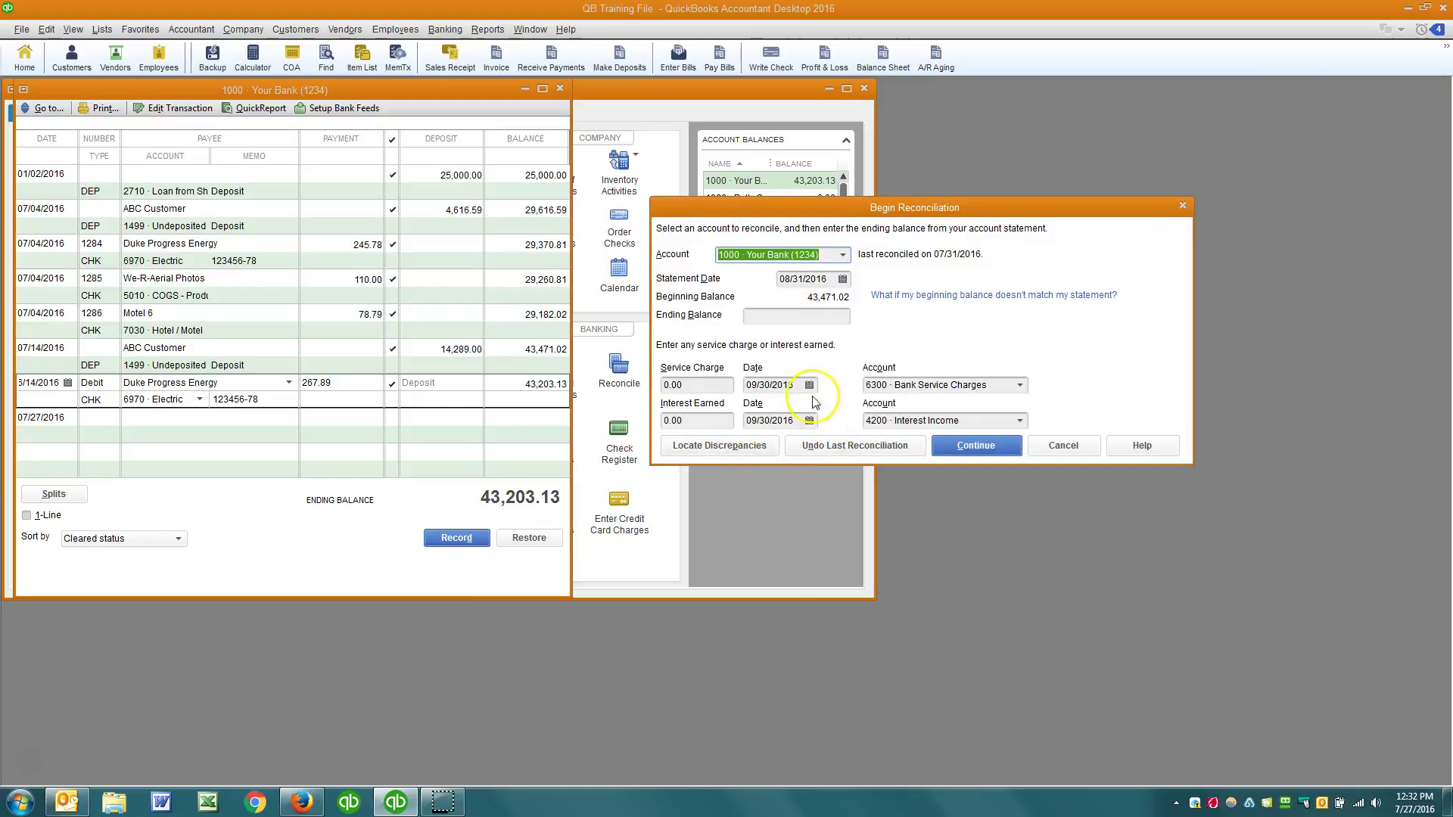
Open the Previous Reconciliation Discrepancy Report via Locate Discrepancies, showing the deleted 267.89 check
click(749, 445)
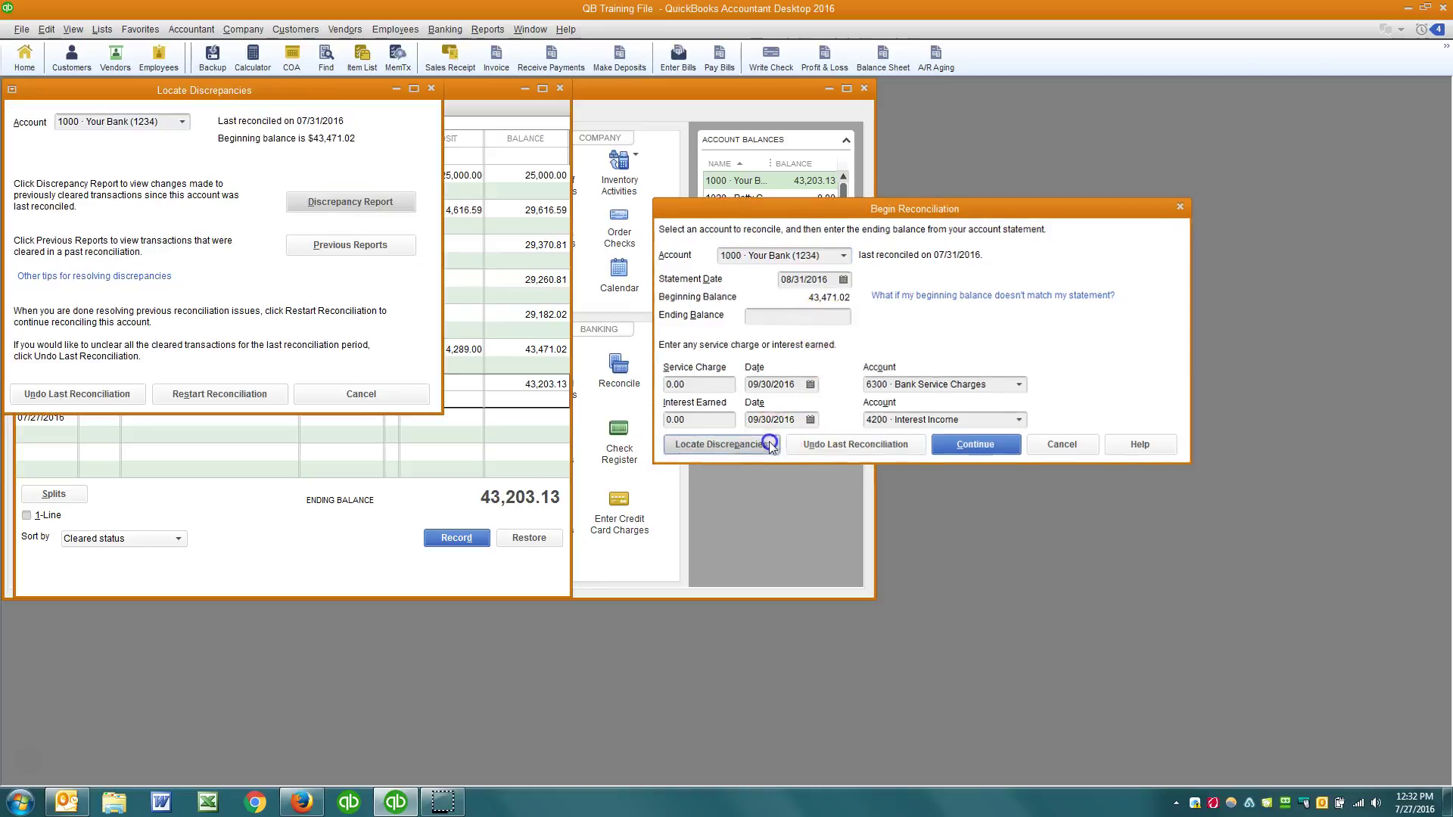
click(368, 201)
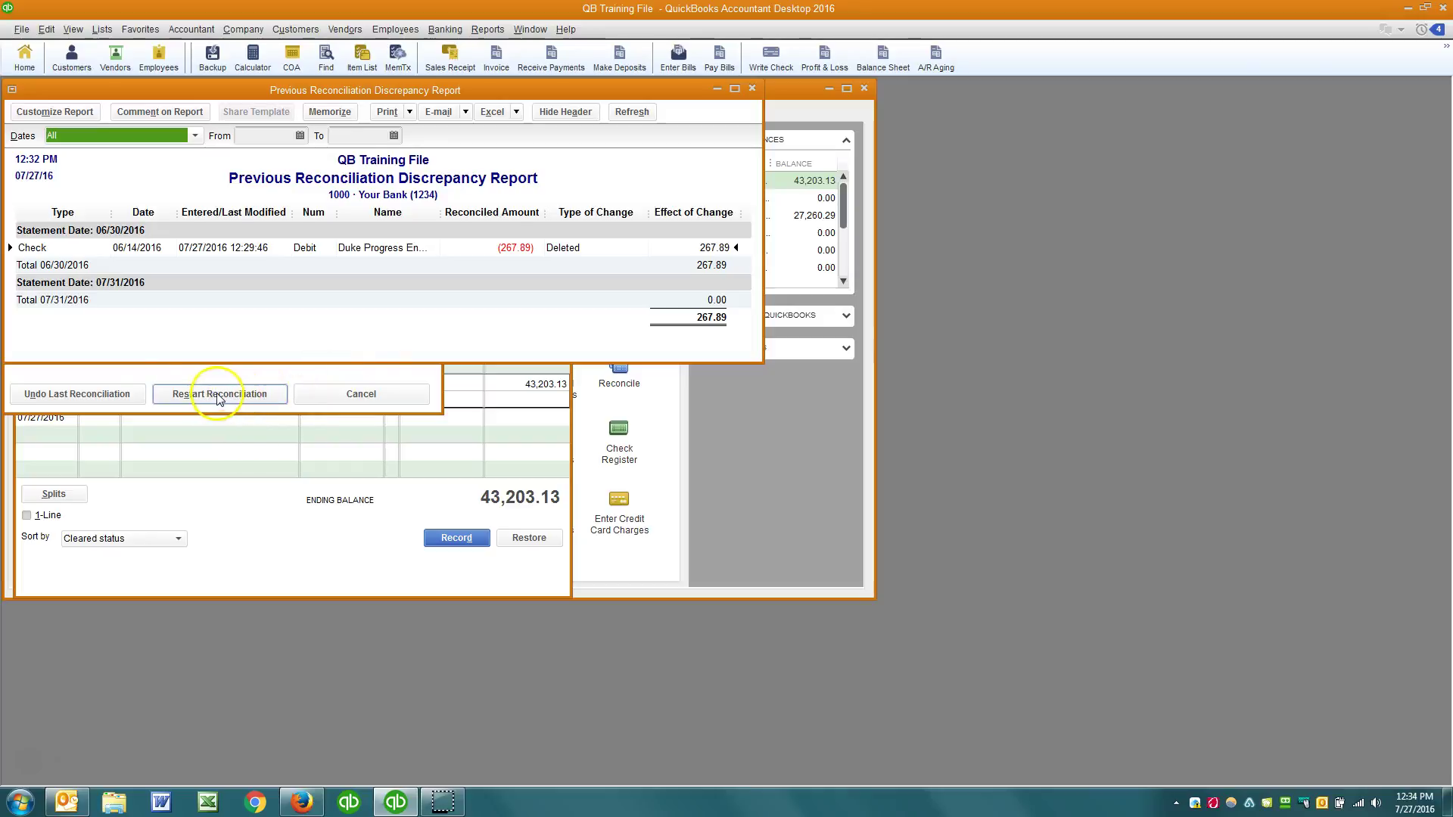
Undo the most recent reconciliation of account 1000
click(82, 395)
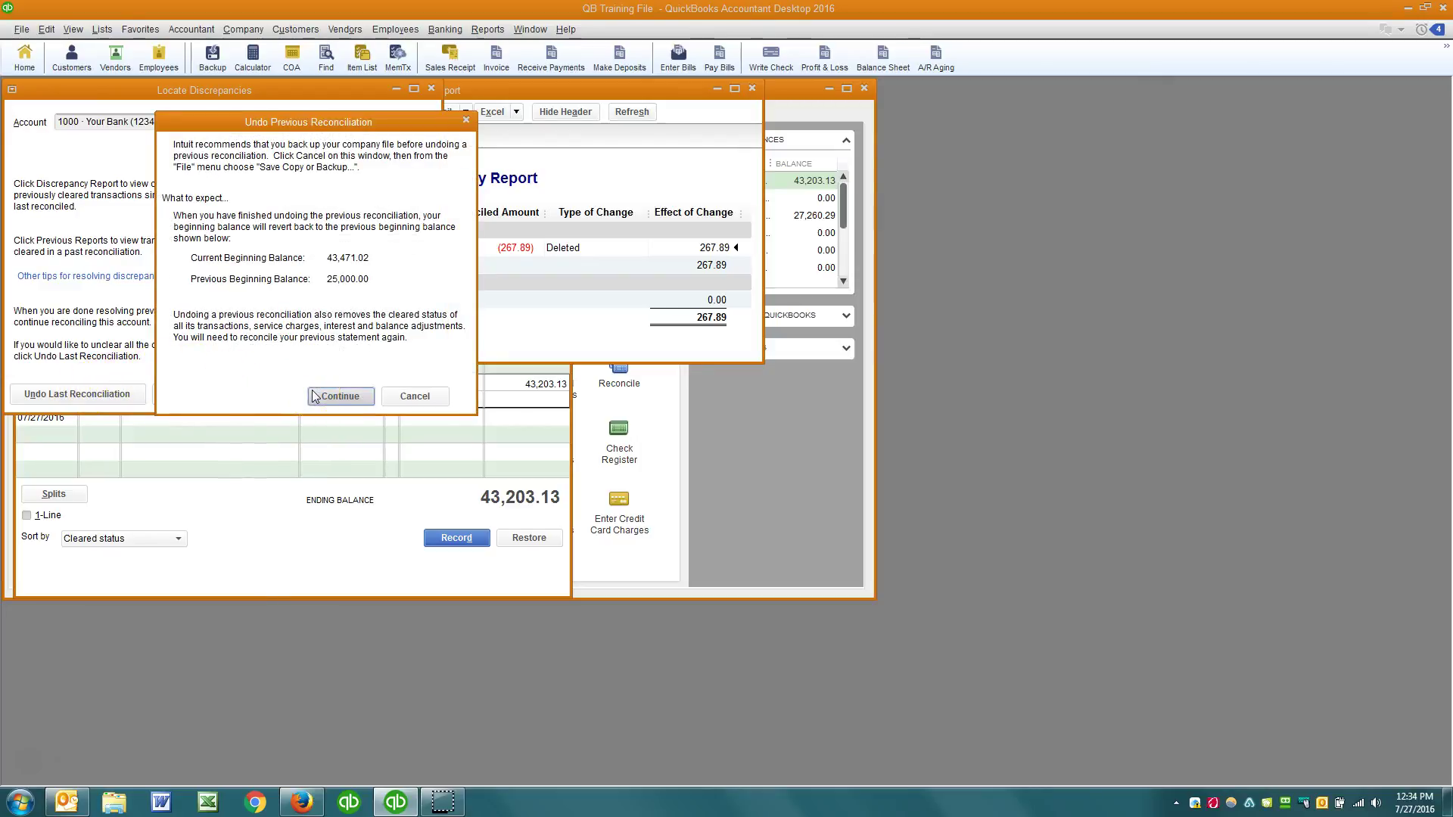
click(313, 395)
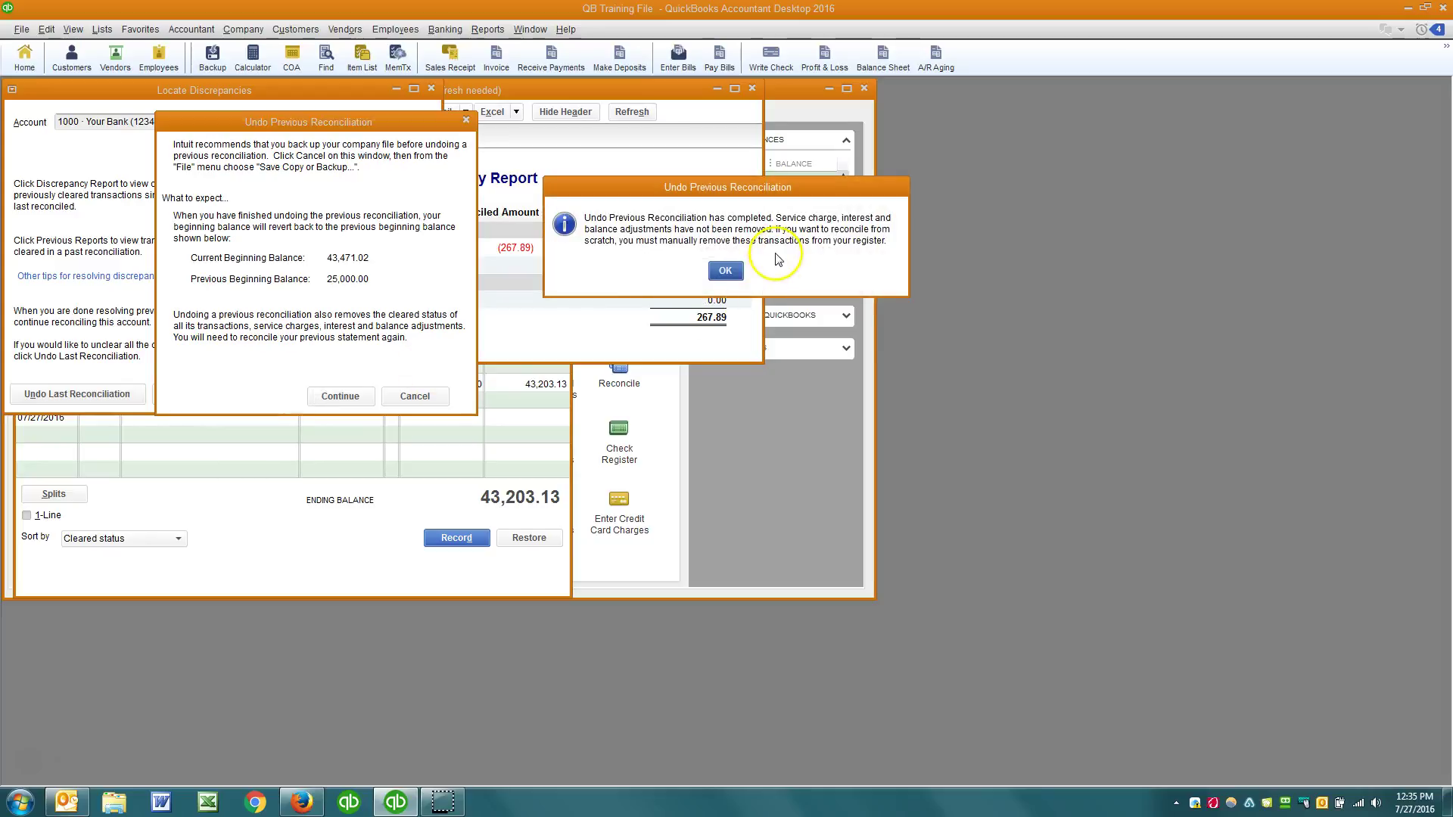
click(725, 272)
click(597, 301)
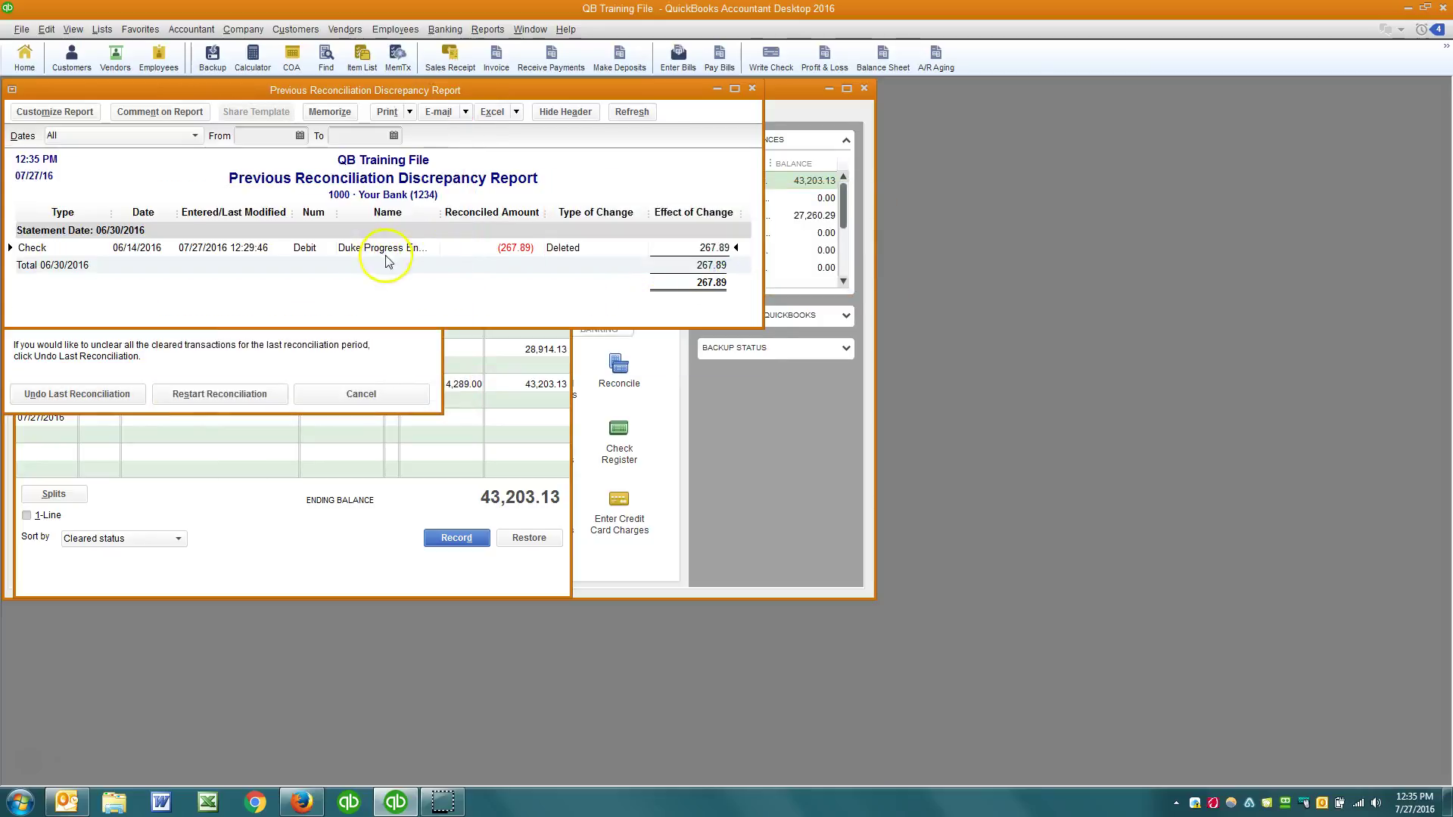
Move the discrepancy report aside and undo the next earlier reconciliation too
drag(433, 92, 884, 96)
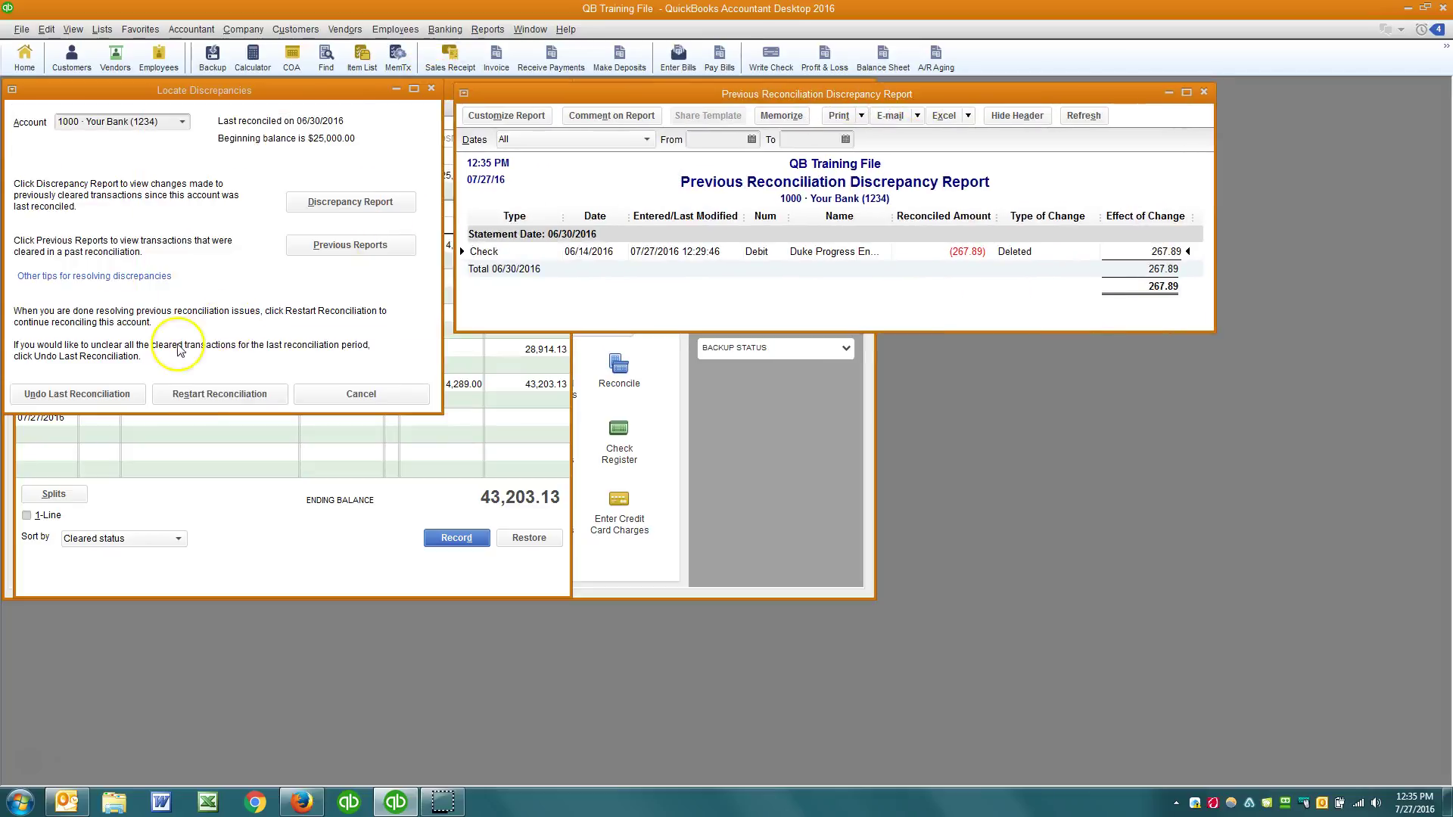
click(111, 395)
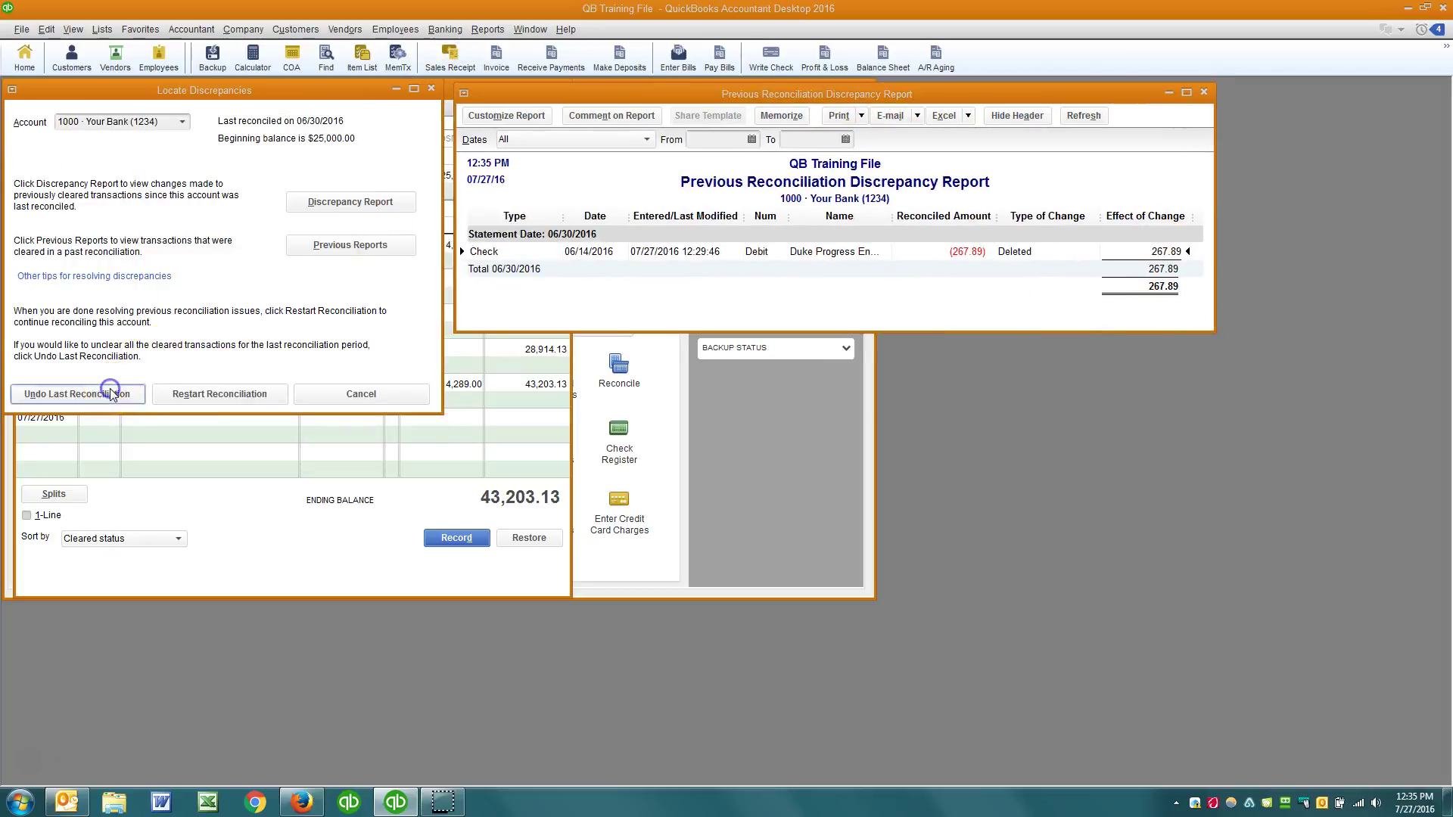
click(338, 395)
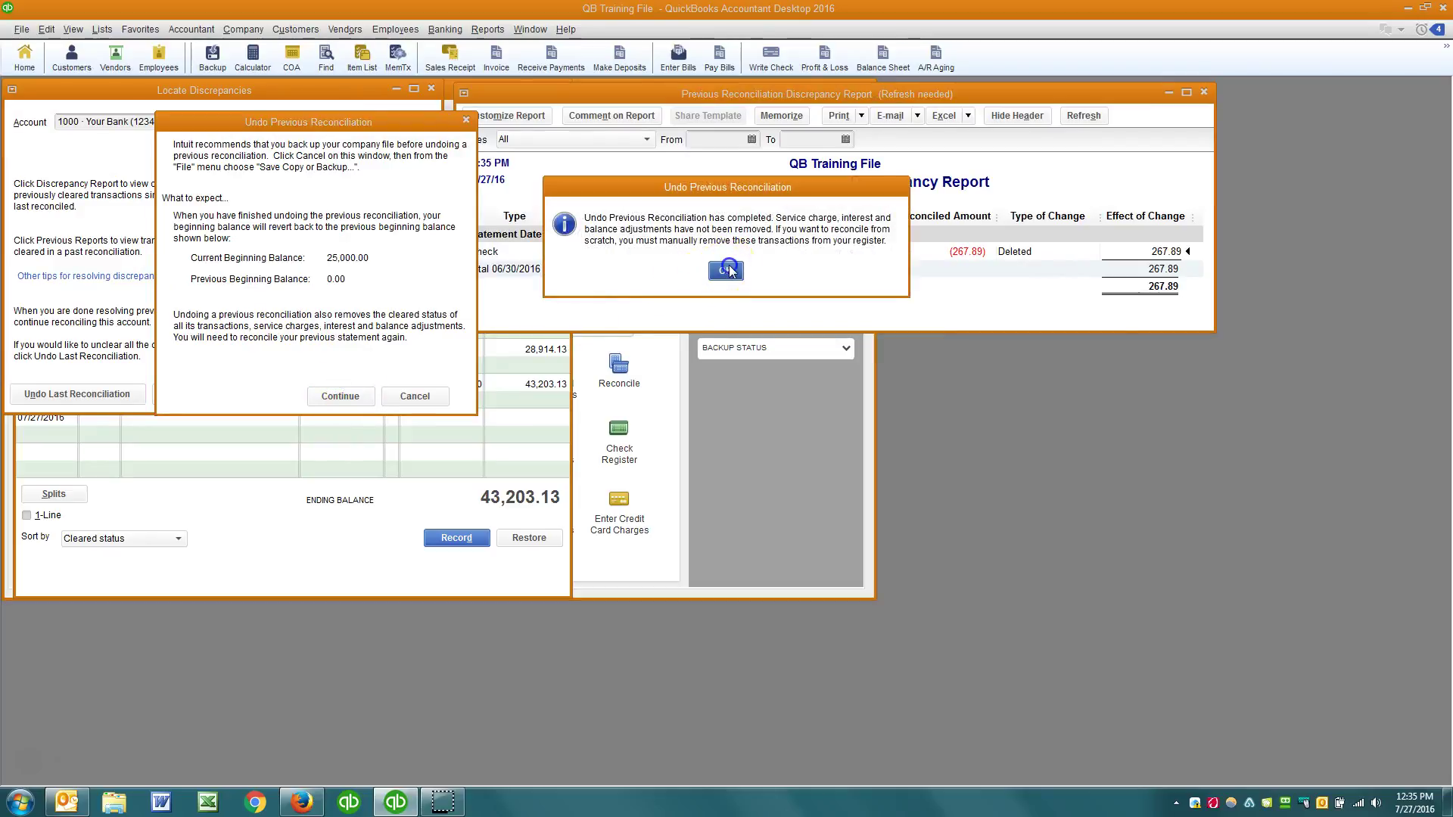
click(715, 272)
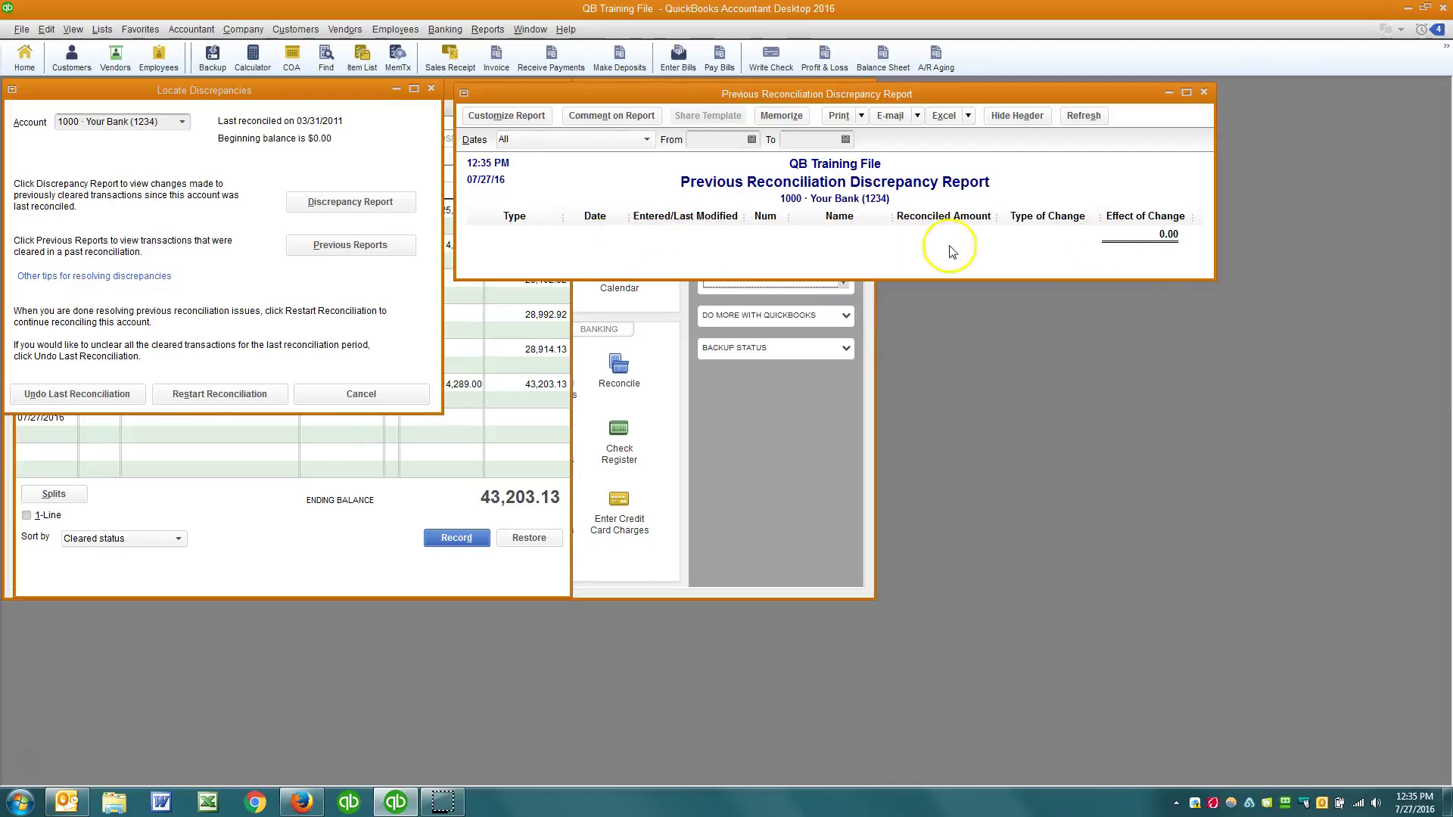
Begin reconciling with statement date 06/30/2016, ending balance 24,732.02, and 06/30/2016 charge/interest dates
click(231, 394)
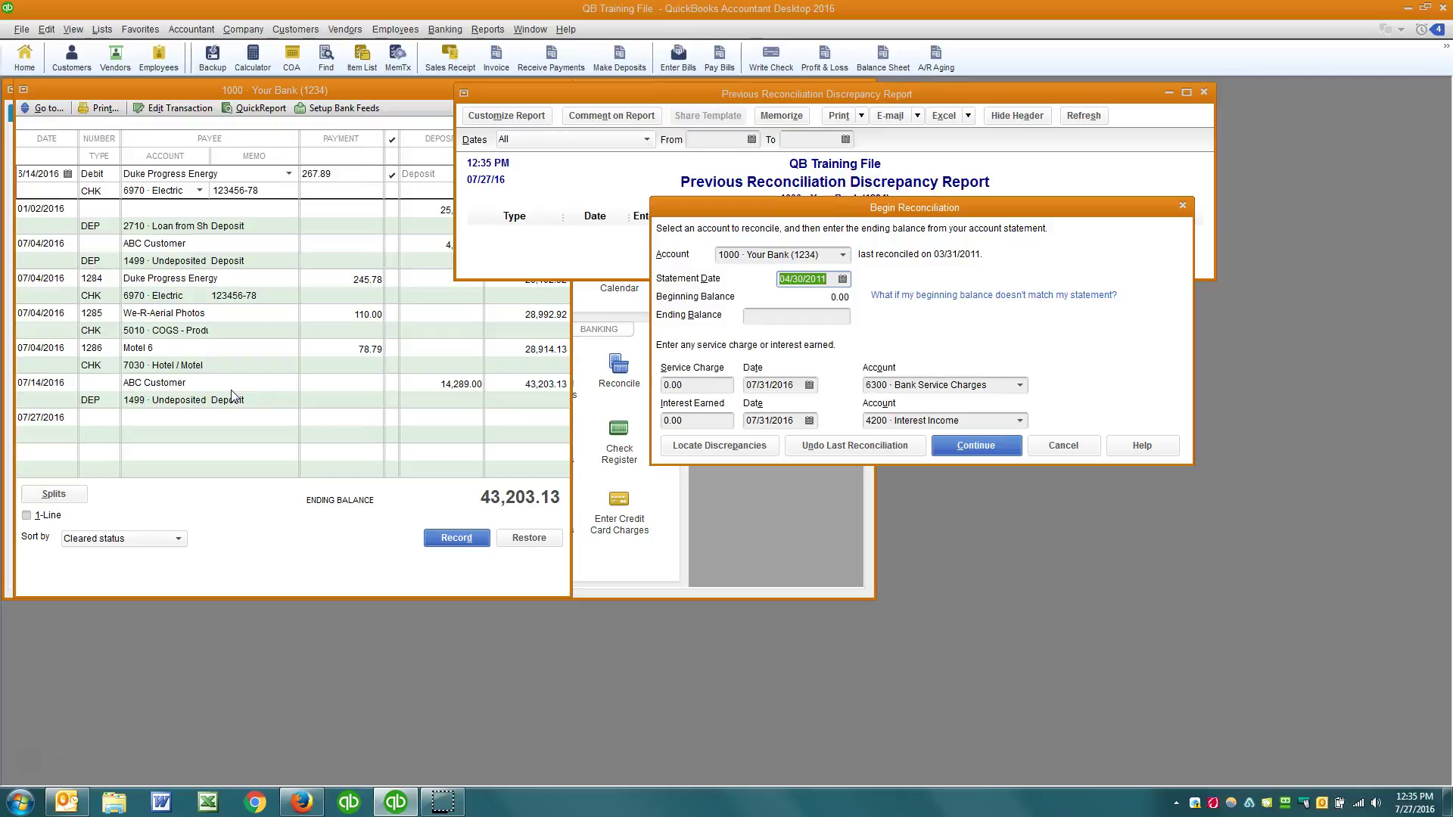
text(6/30)
key(Tab)
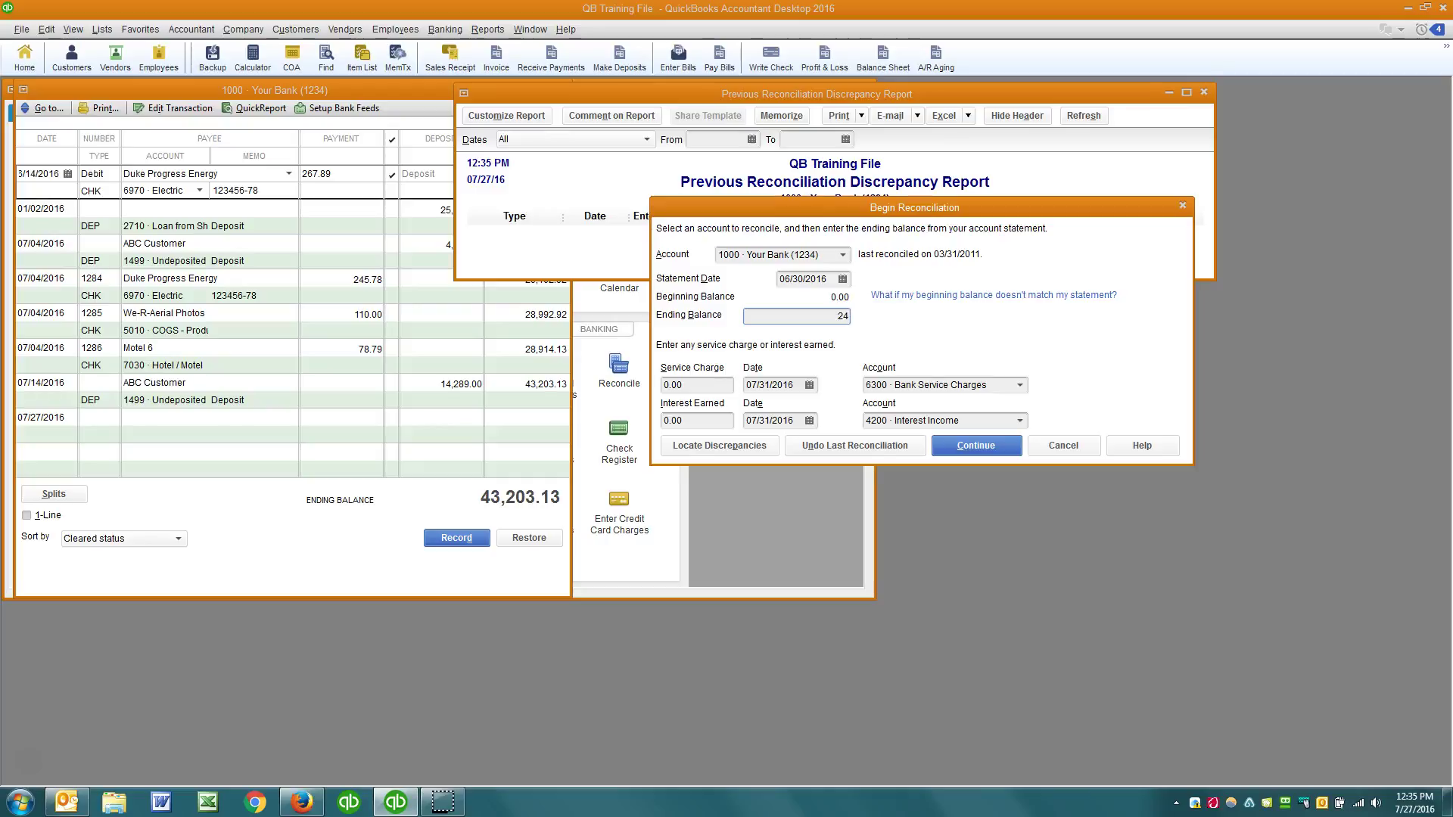
text(2.02)
key(Tab)
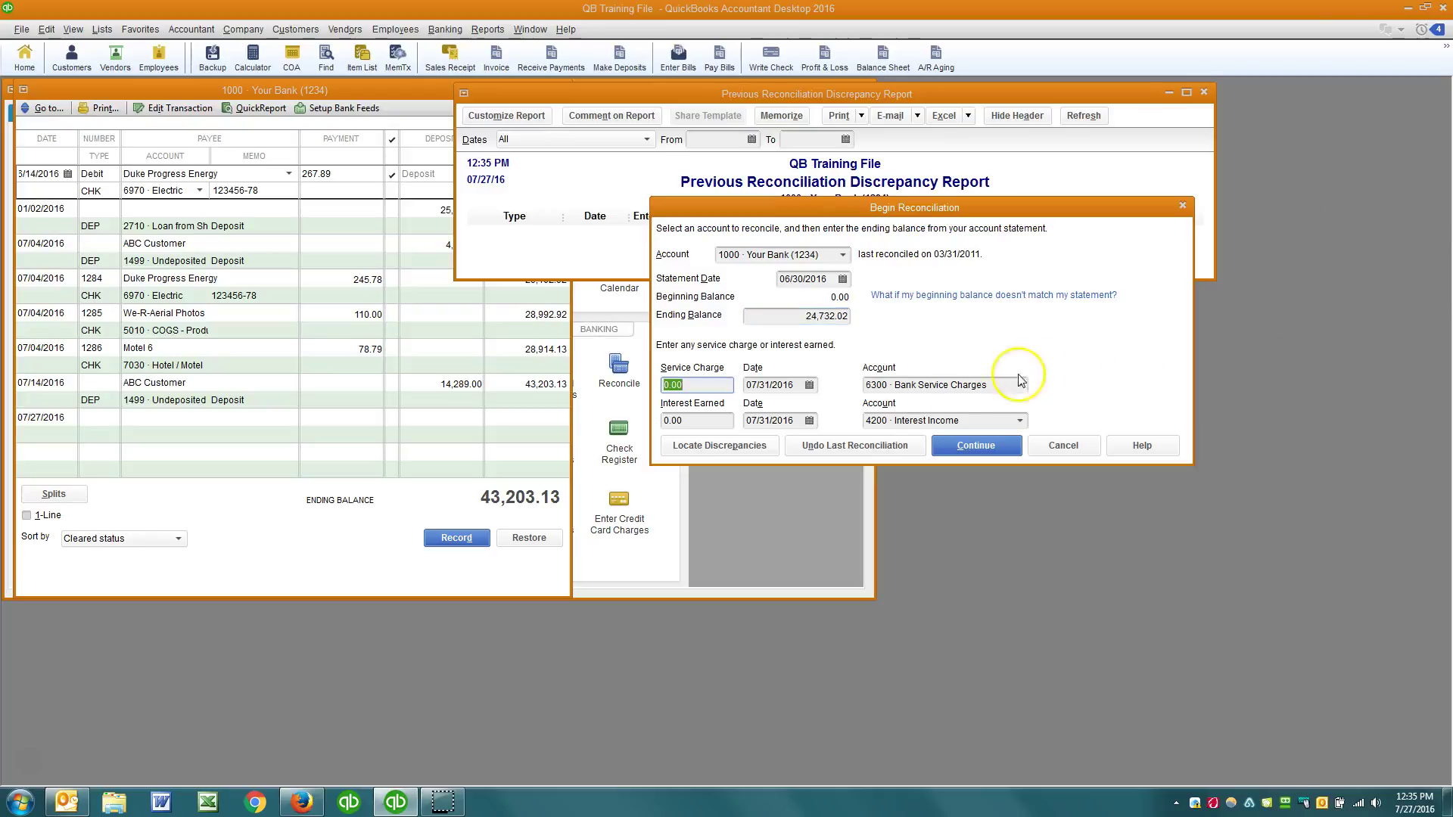
key(Tab)
text(6/)
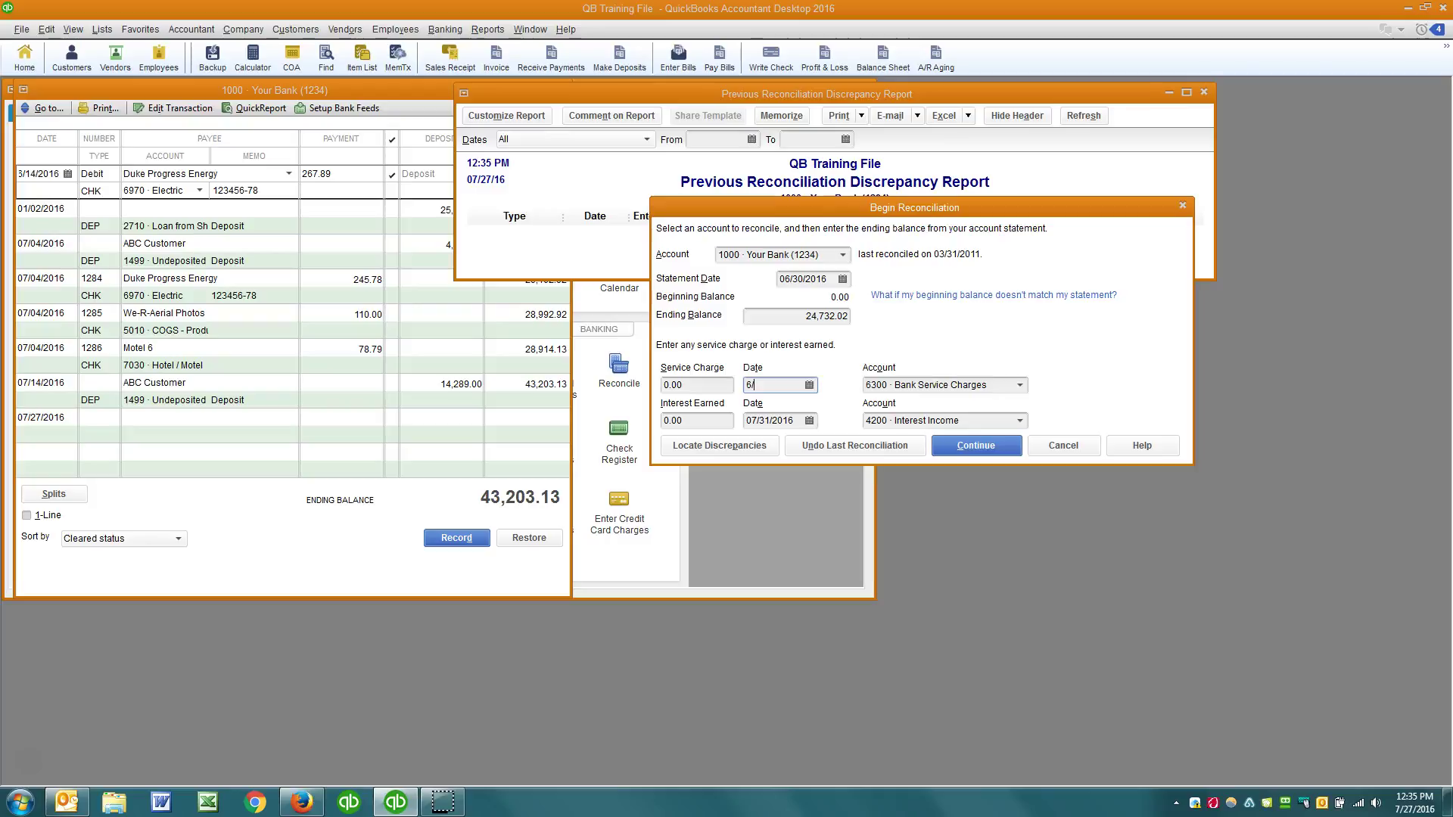
text(30)
key(Tab)
key(Tab)
key(Tab)
key(Tab)
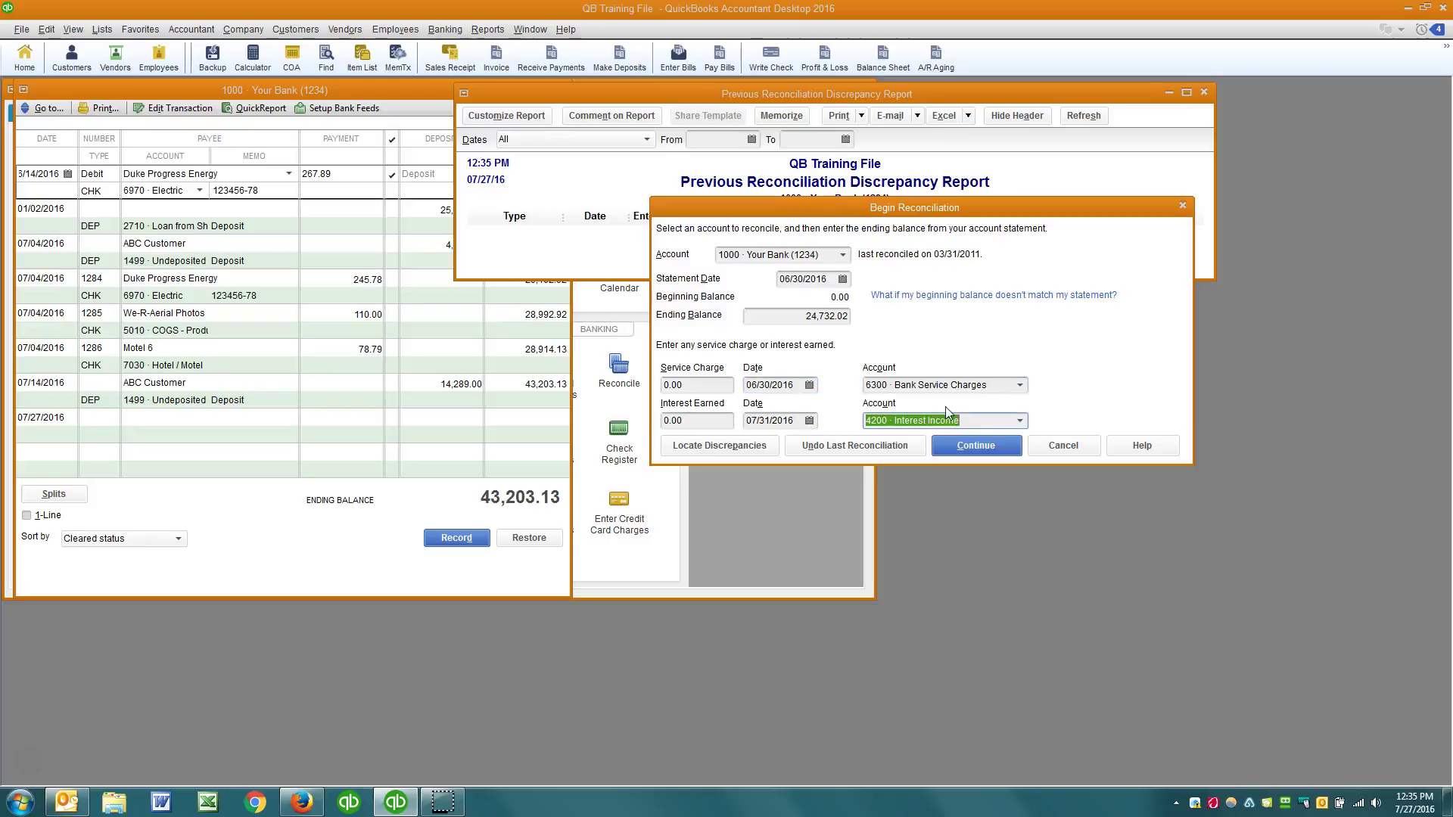
text(6/3)
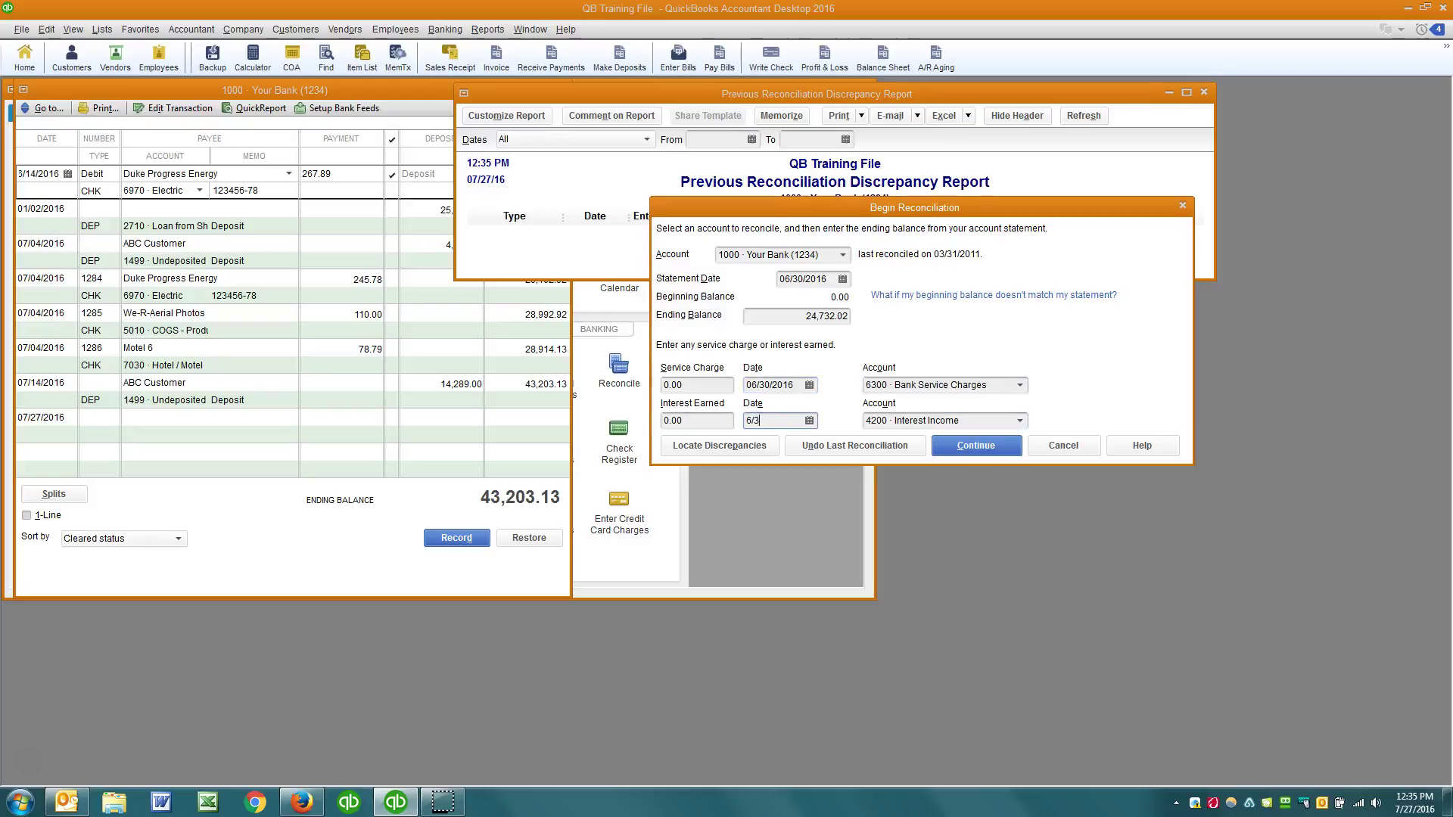
text(0)
key(Return)
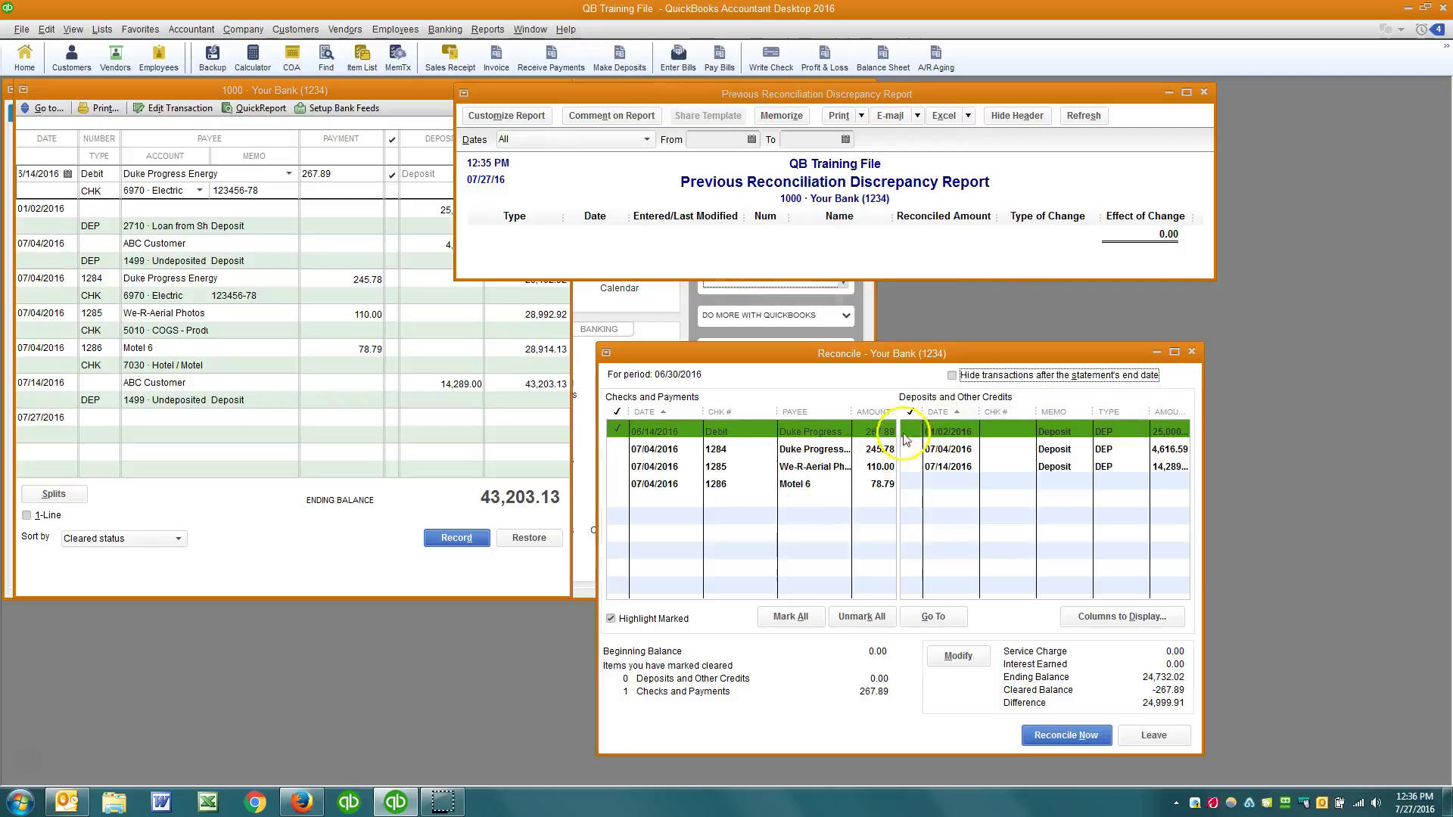
Hide transactions after the statement end date and mark the 01/02/2016 deposit and Duke Progress debit
click(981, 379)
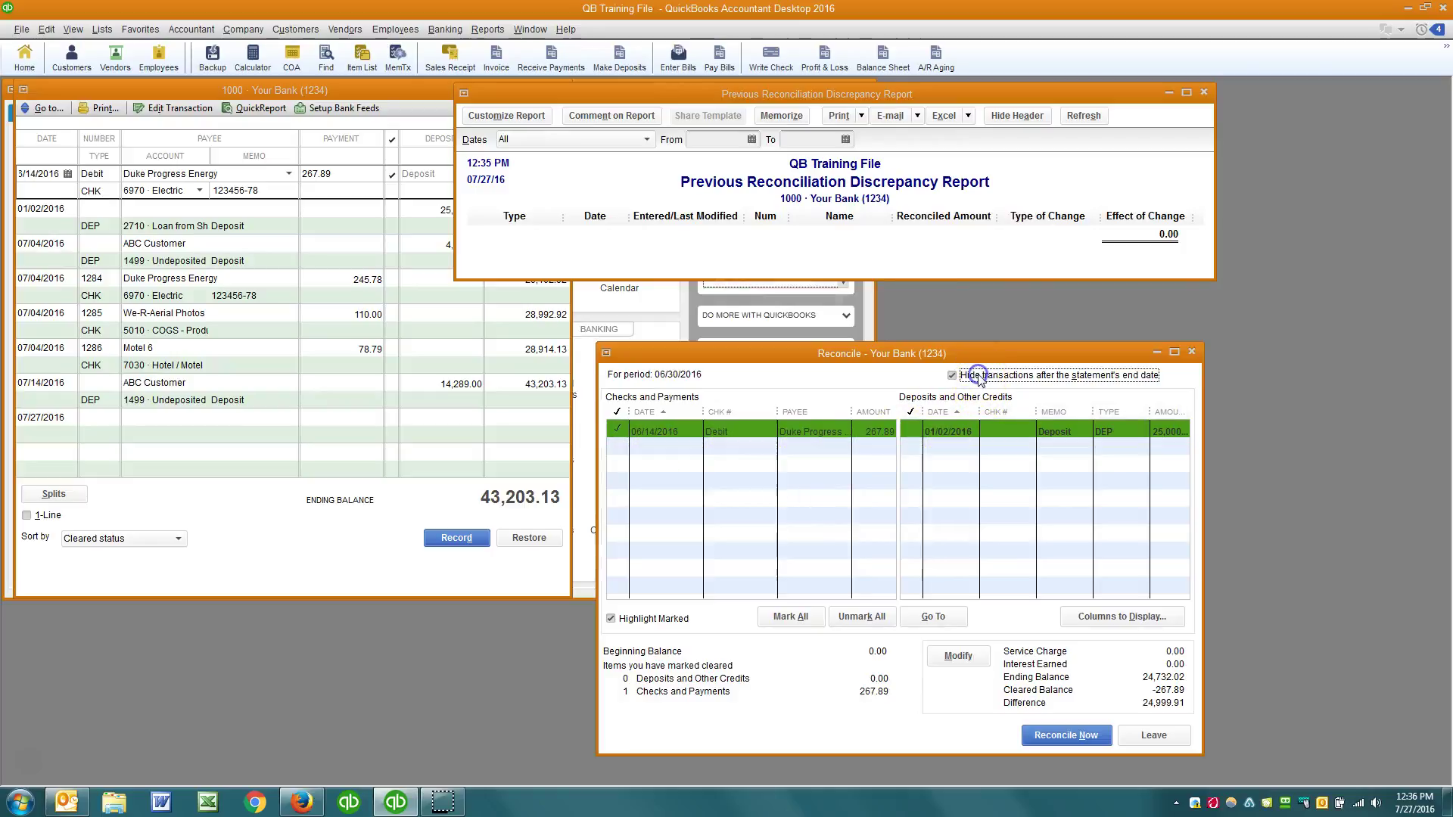
click(878, 431)
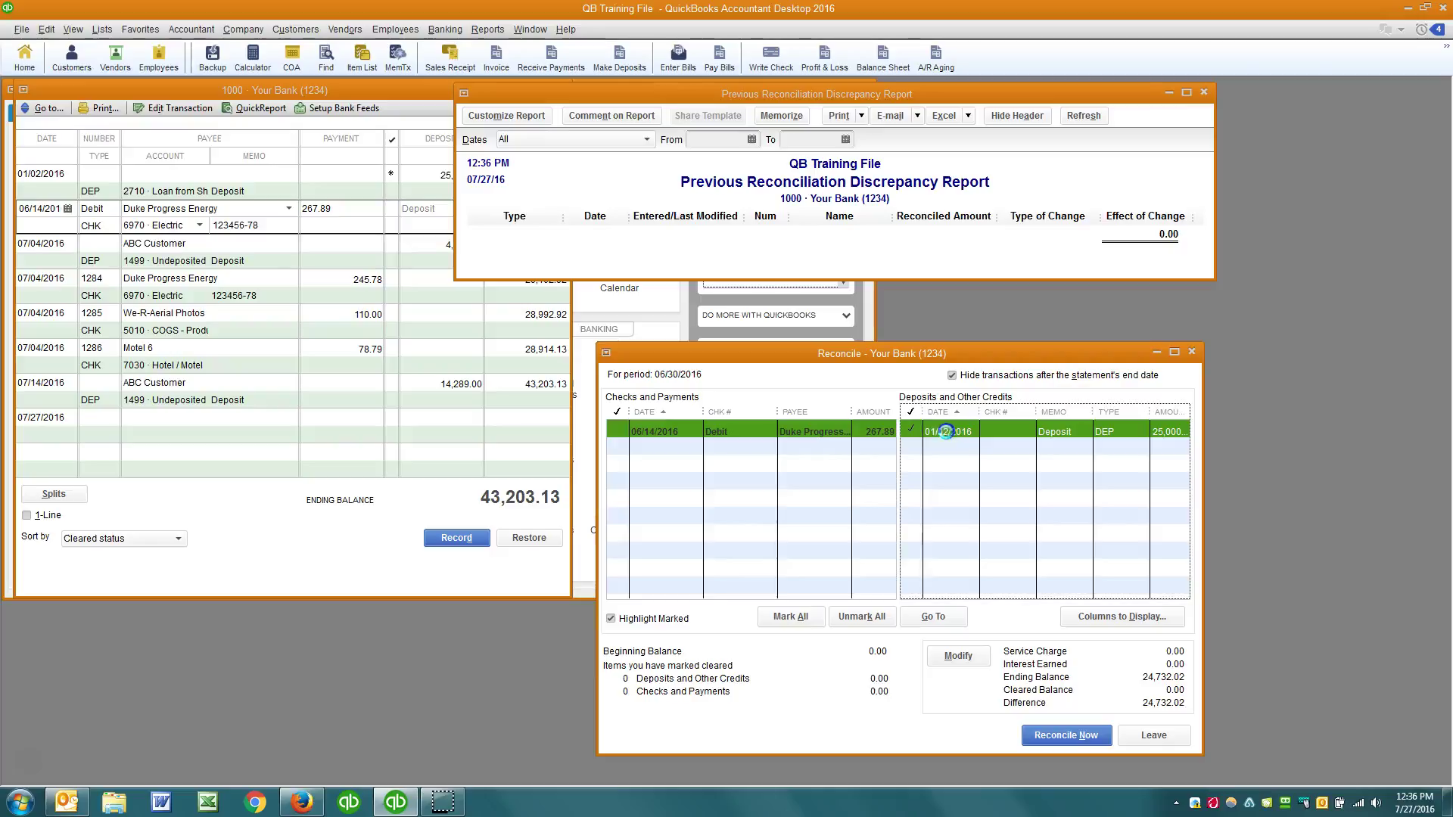
click(946, 431)
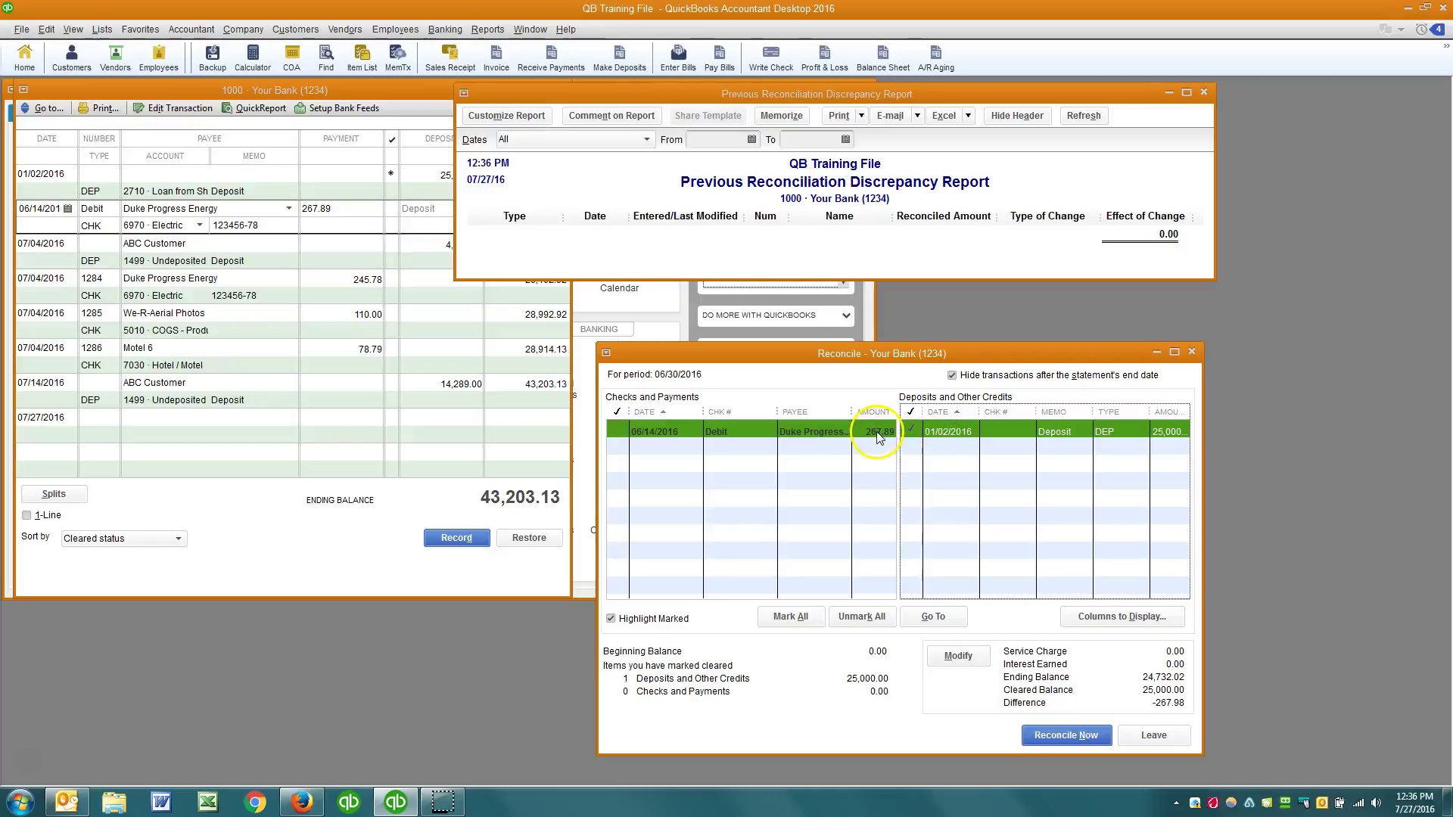
click(878, 433)
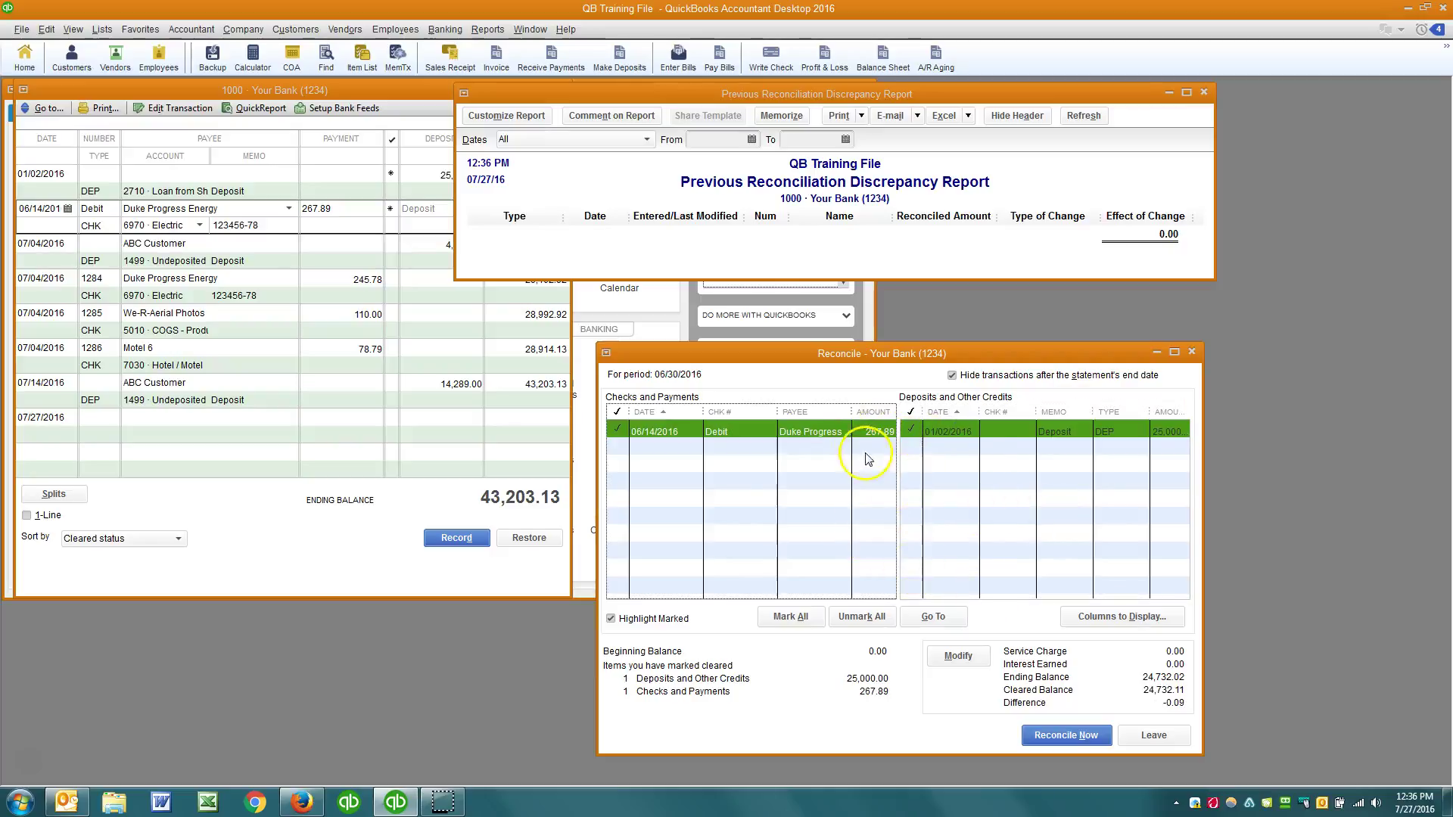
Correct the Duke Progress Energy check amount from 267.89 to 267.98 and record it
double_click(852, 431)
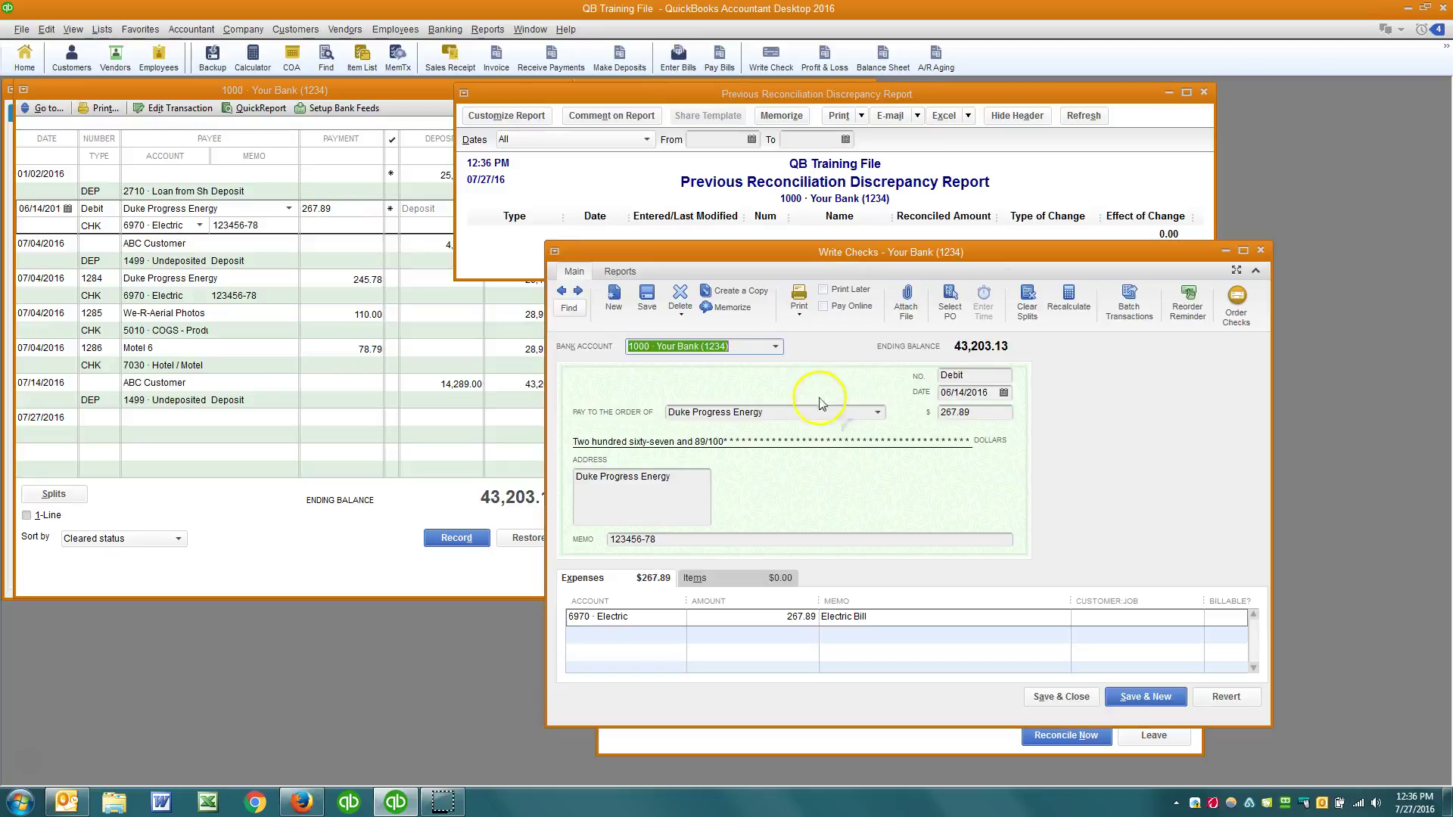
click(980, 411)
key(BackSpace)
key(BackSpace)
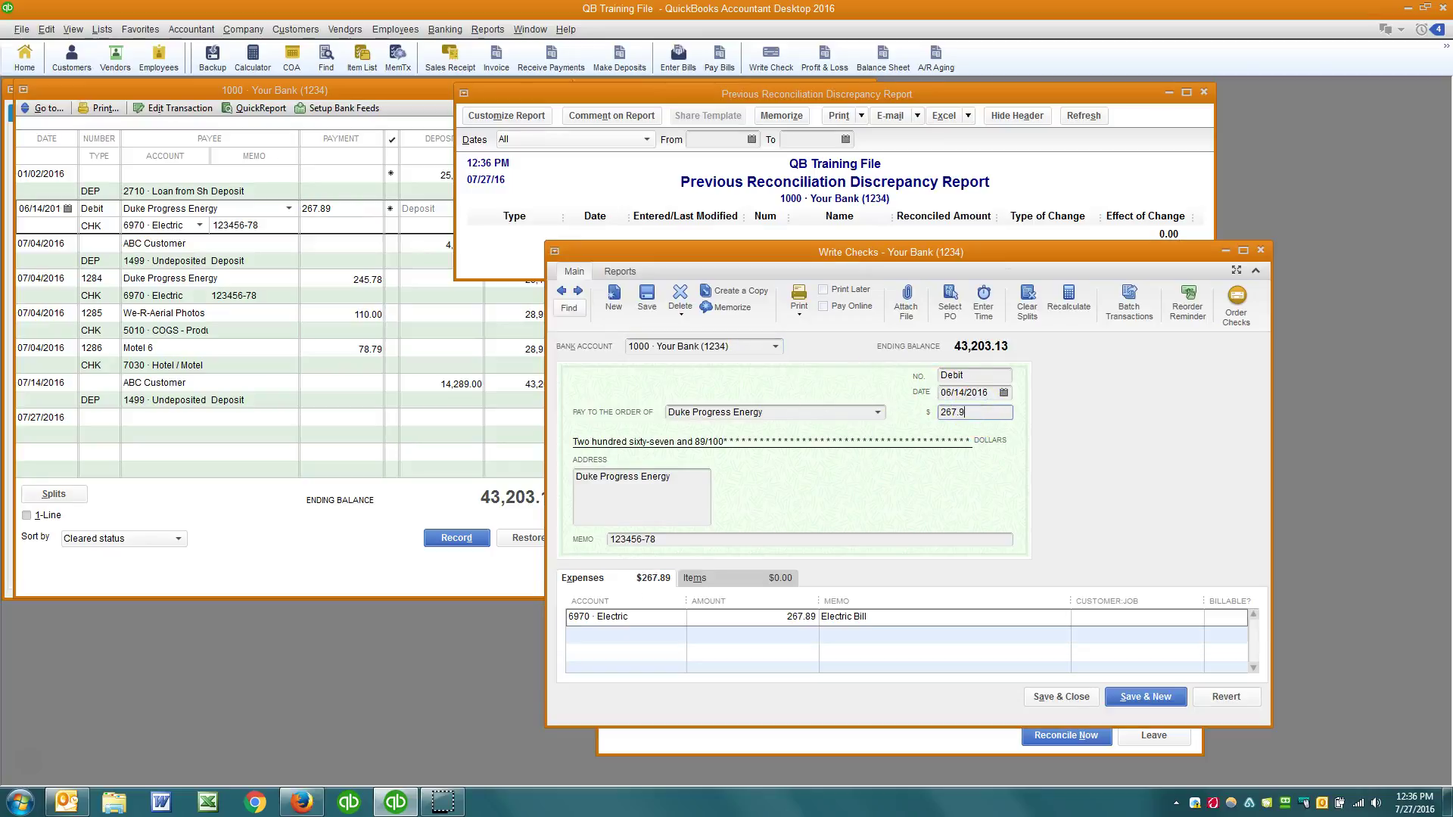
text(98)
key(Tab)
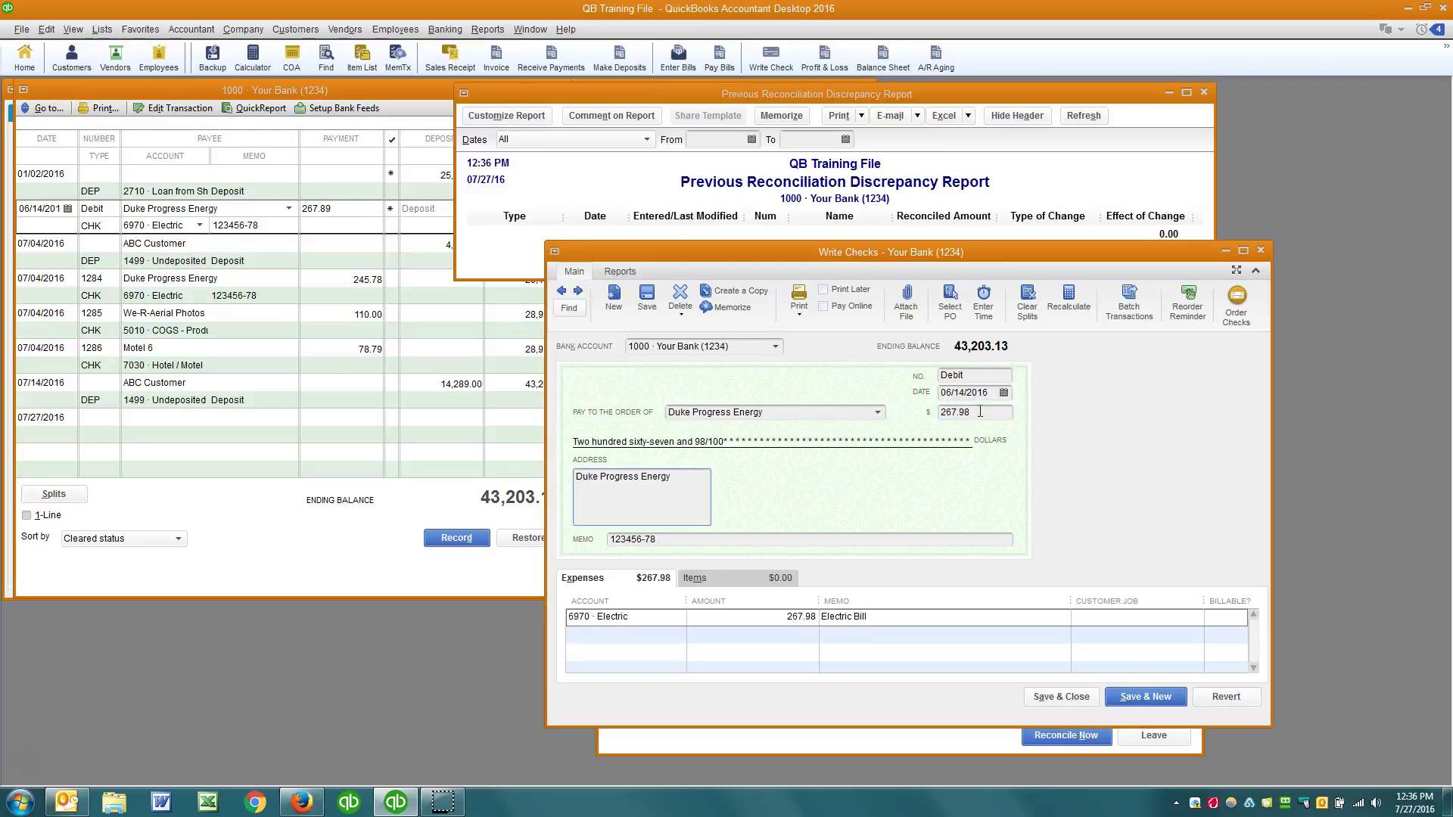
key(Tab)
key(Tab)
key(Escape)
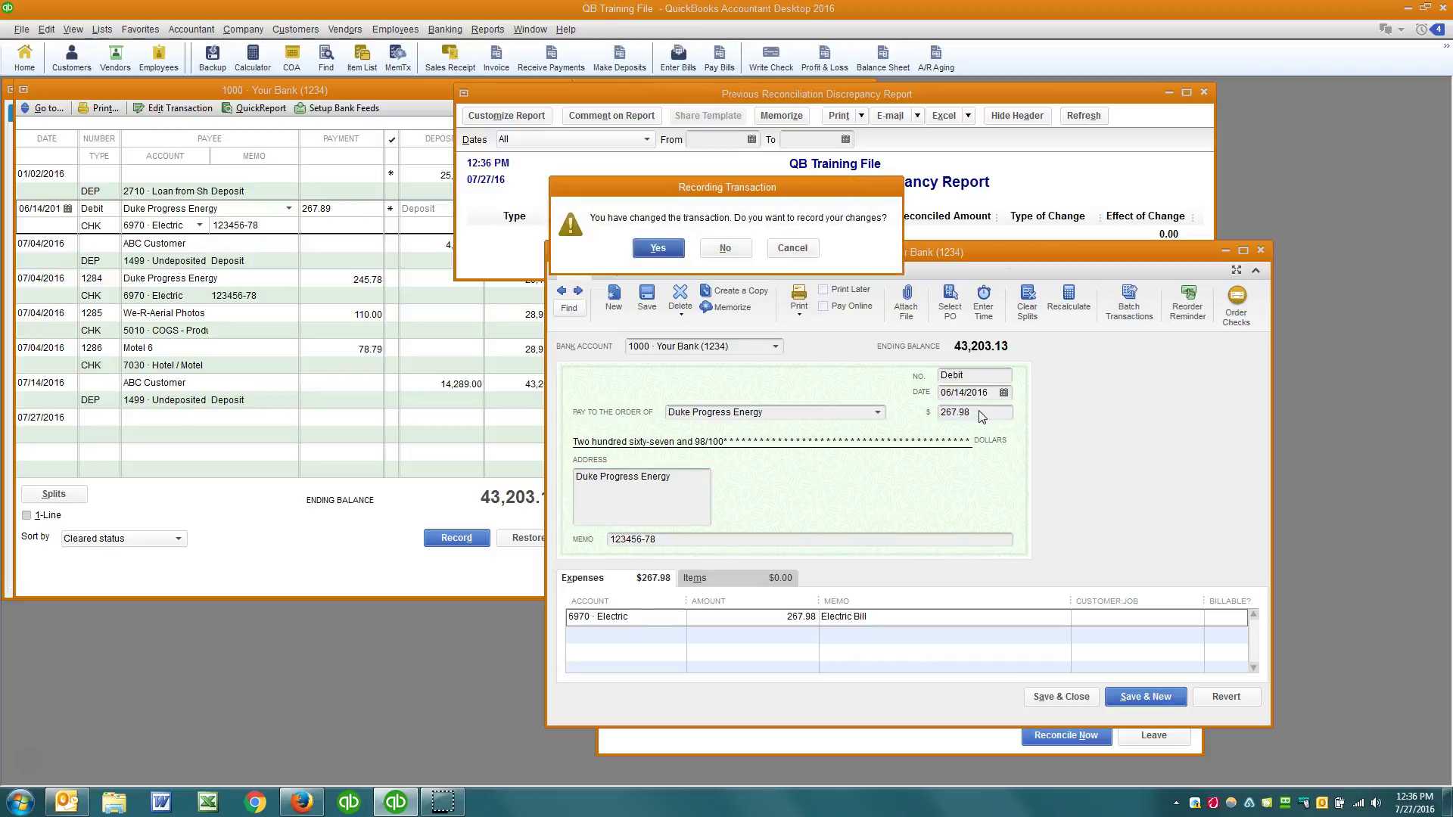
key(Return)
Verify the corrected 267.98 debit and reconcile now at a 0.00 difference
click(923, 431)
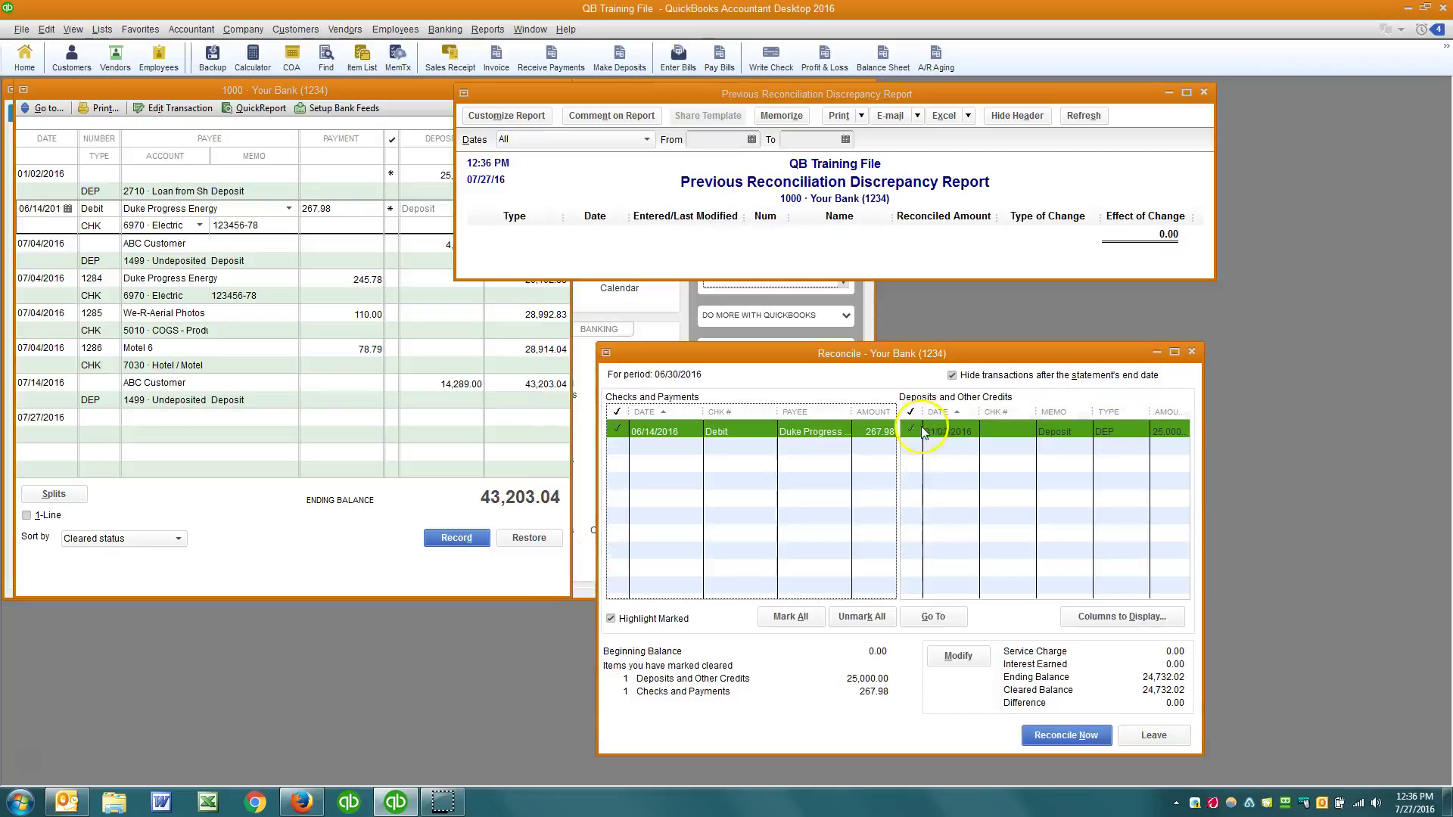
double_click(866, 432)
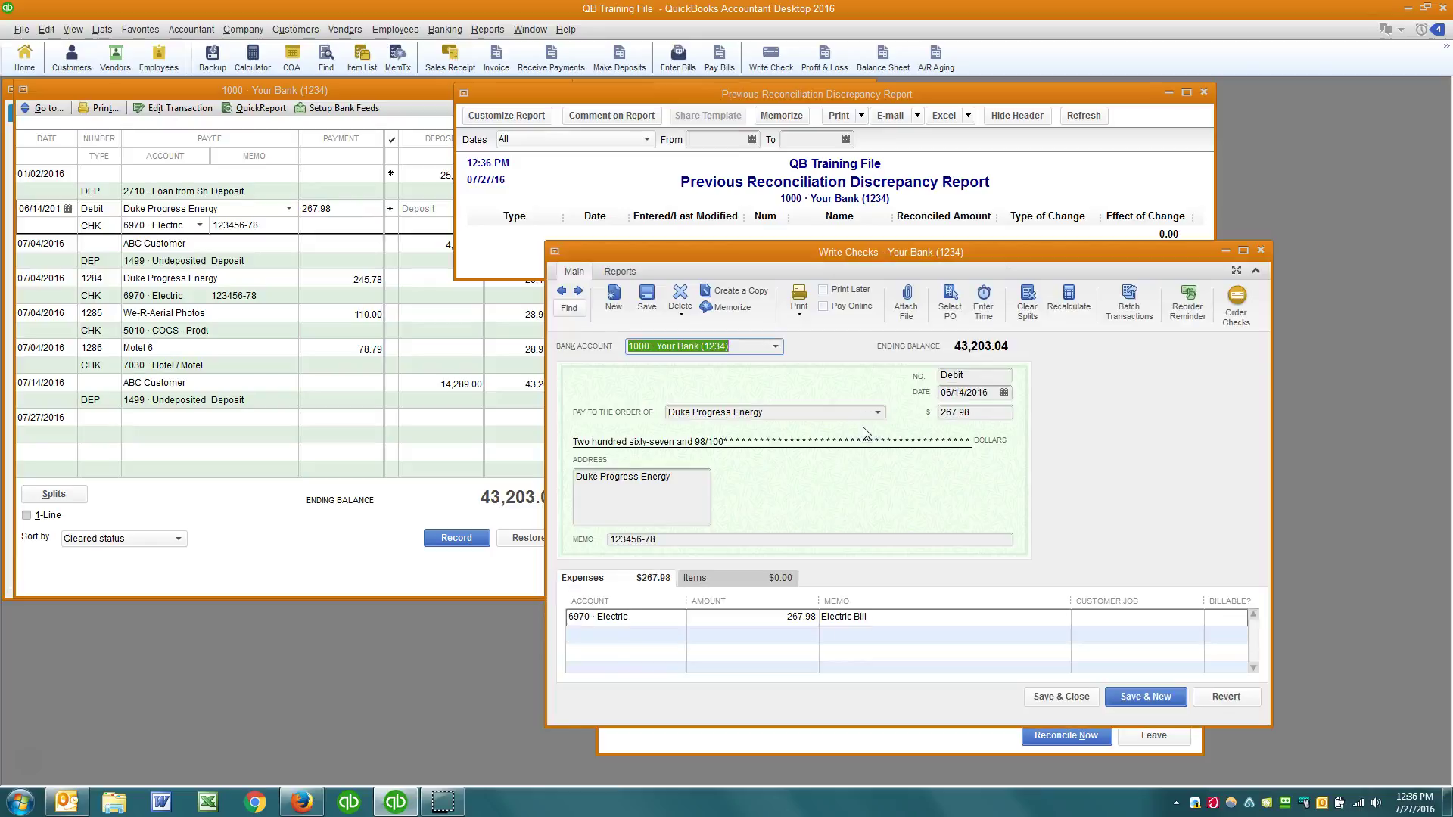
key(Escape)
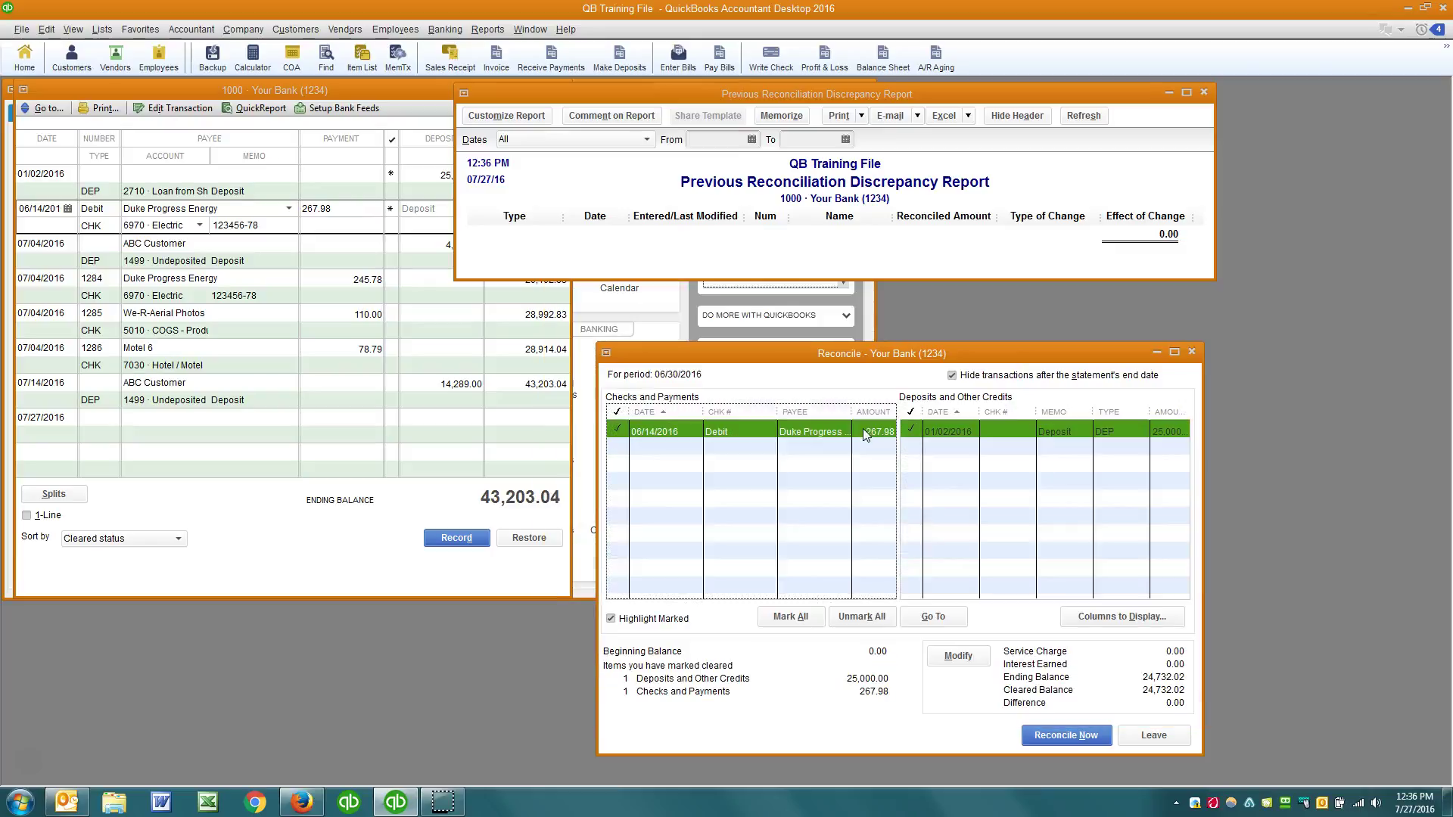
click(1067, 734)
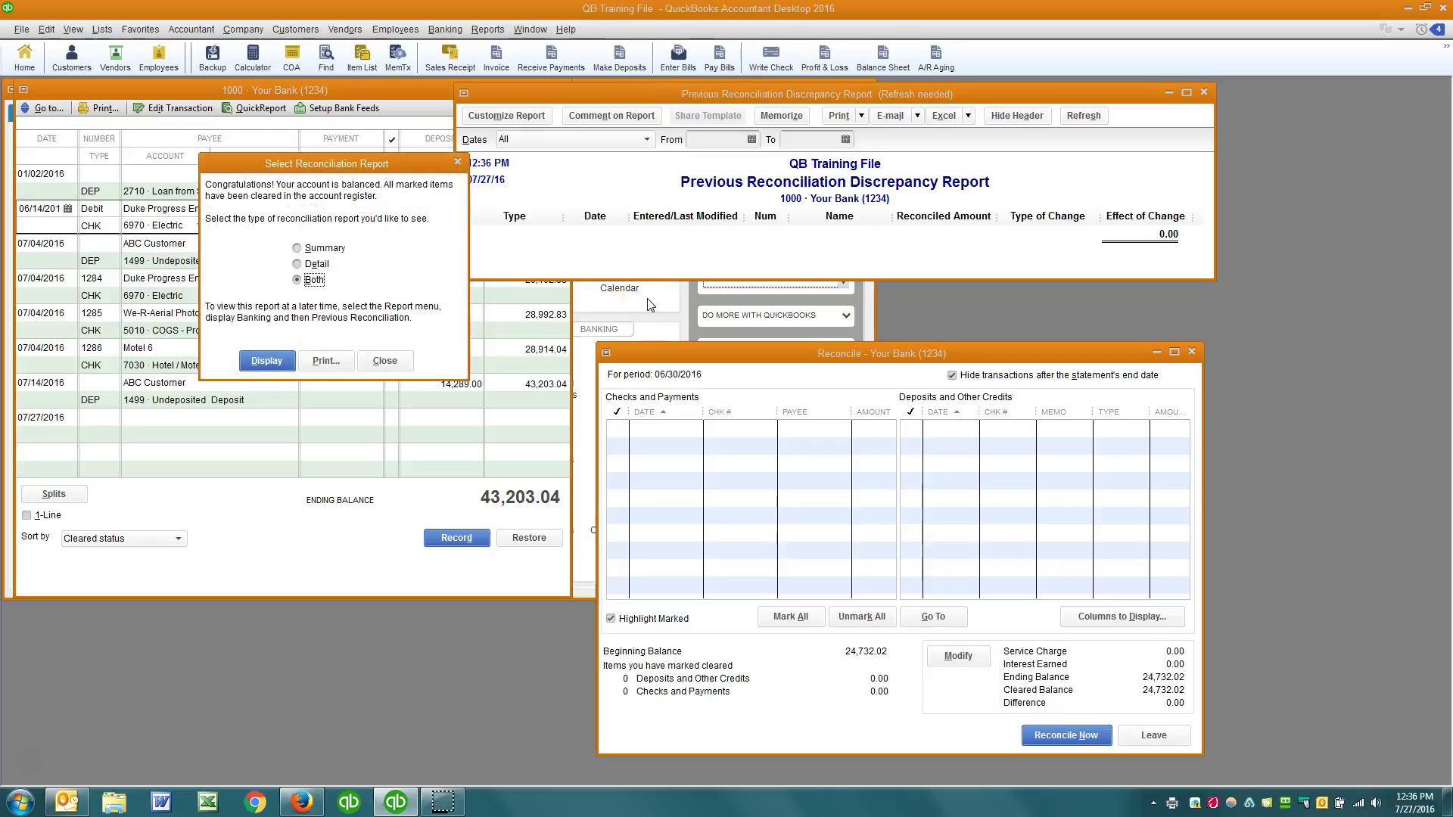
Dismiss the reconciliation report prompt and reopen Begin Reconciliation for account 1000 from the register
click(385, 361)
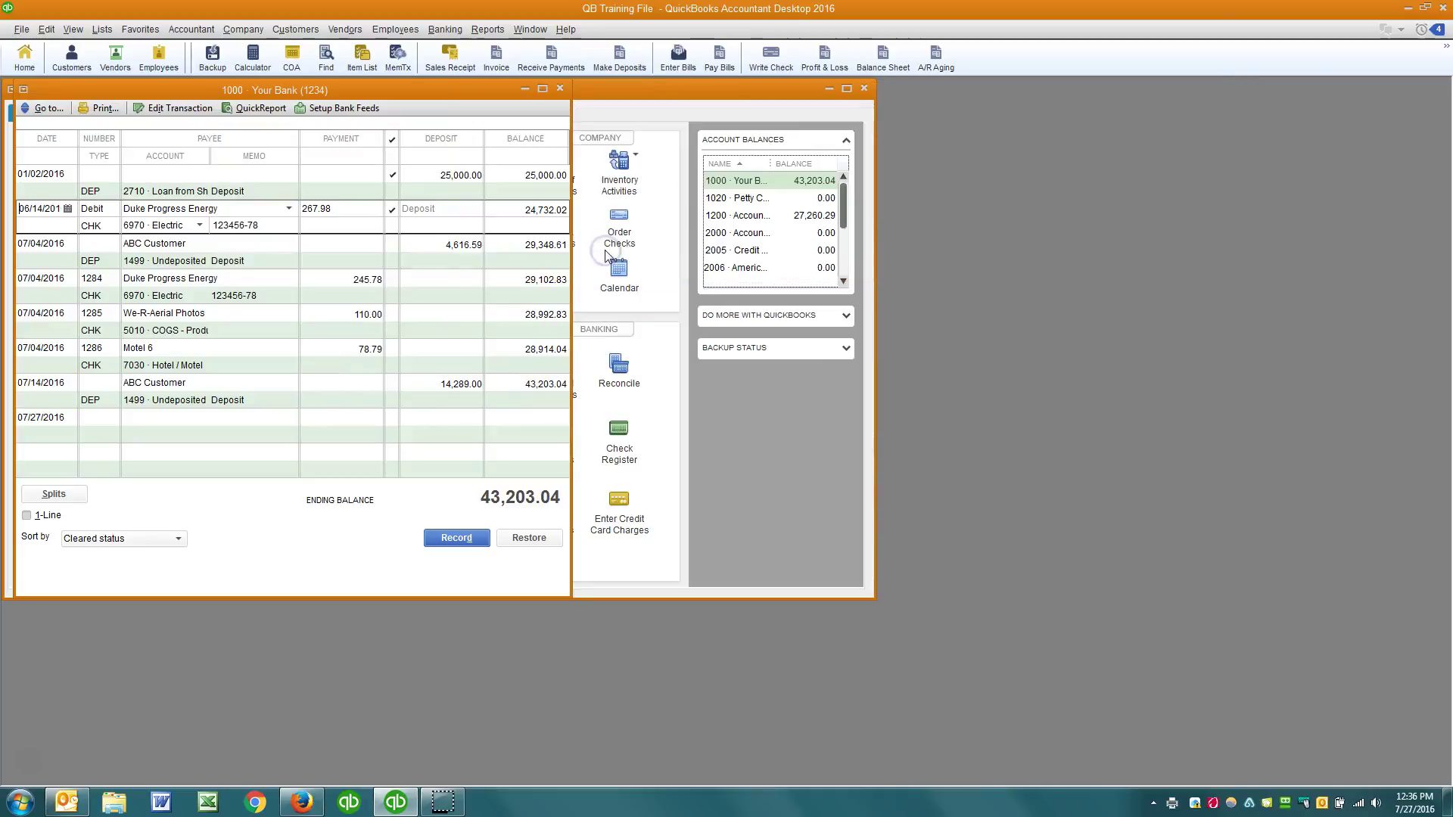
right_click(339, 533)
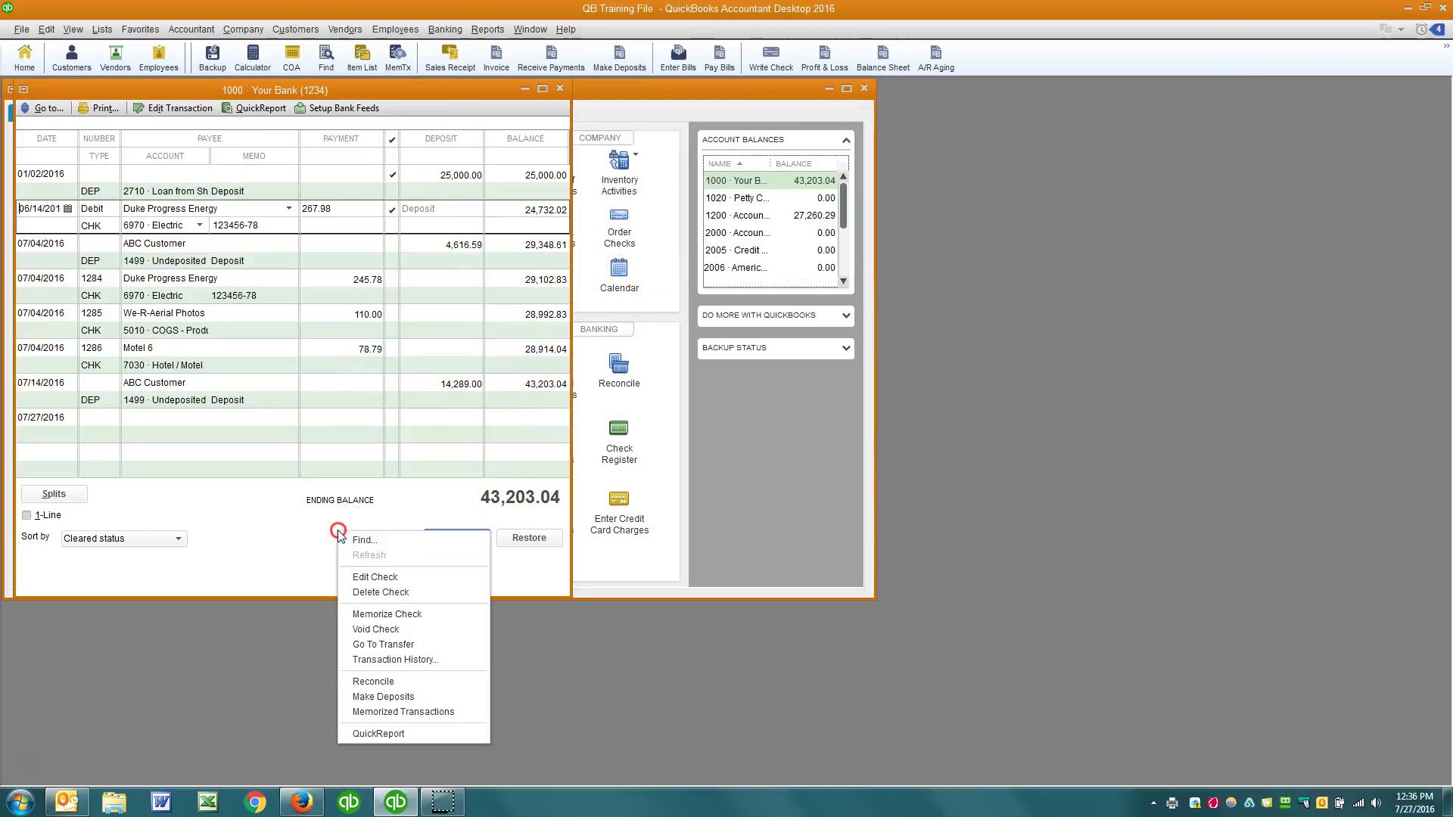
click(376, 683)
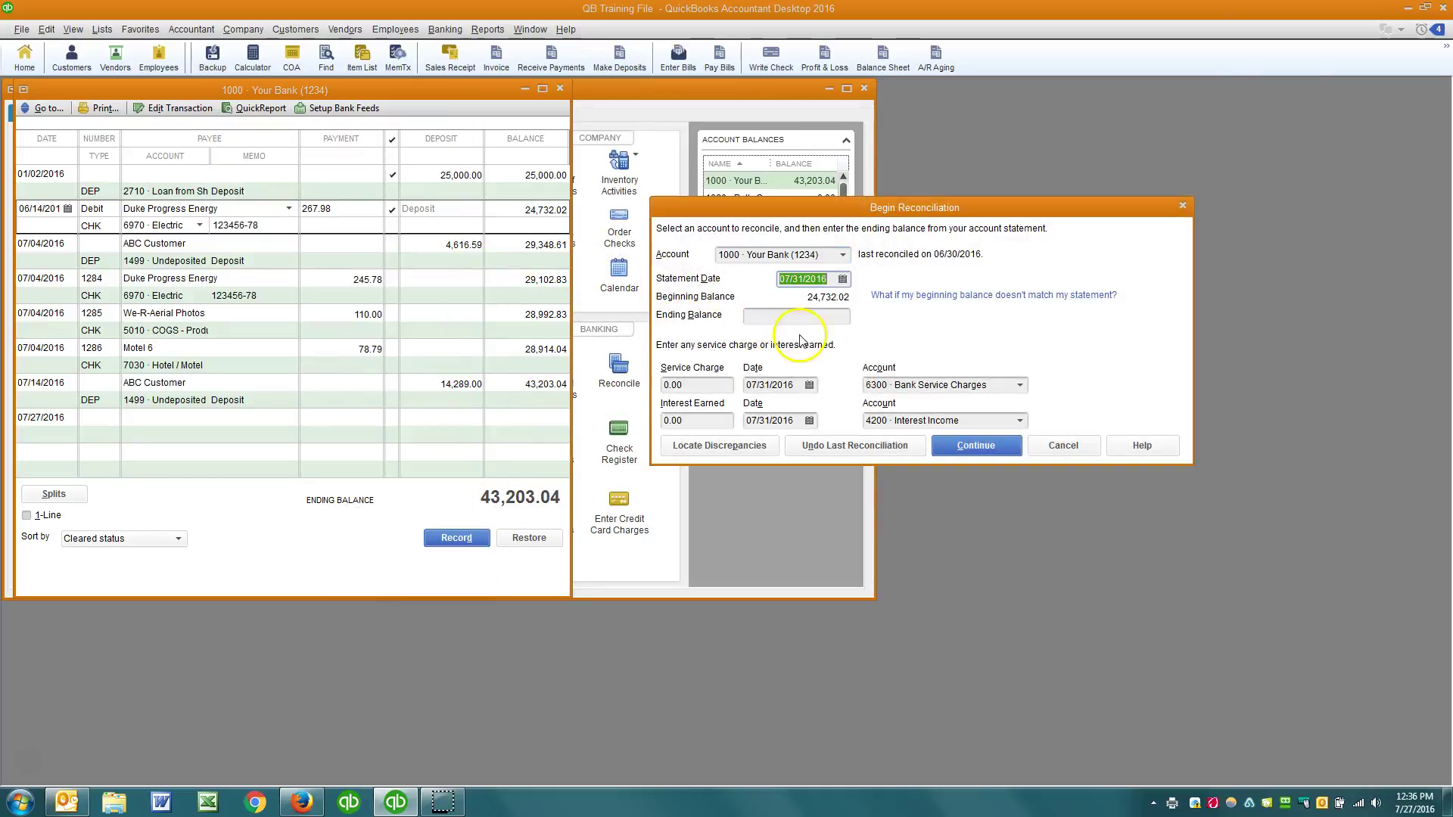
click(824, 313)
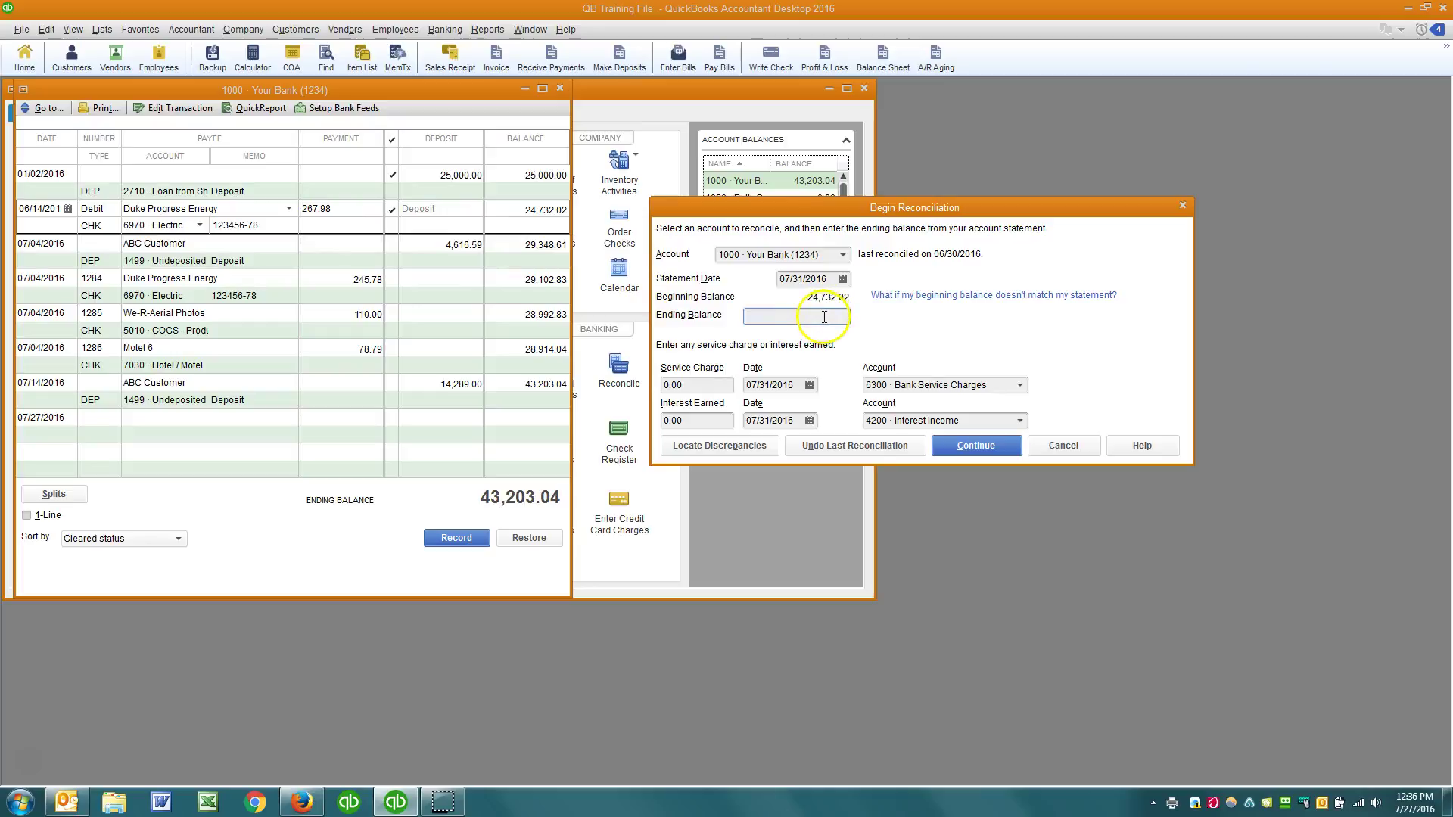
View the previous reconciliation discrepancy report, confirm it is empty, and close it
click(676, 445)
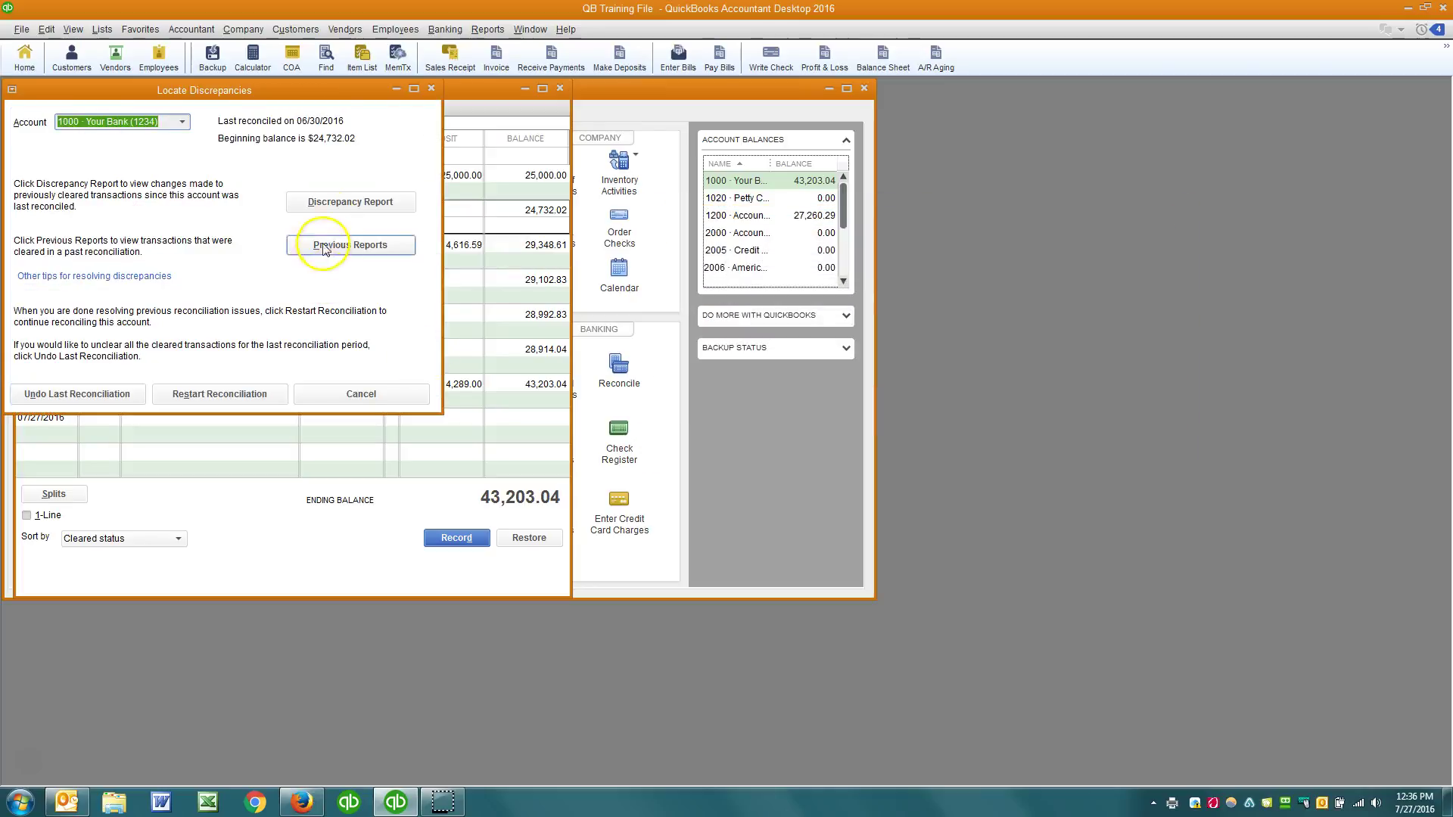
click(333, 202)
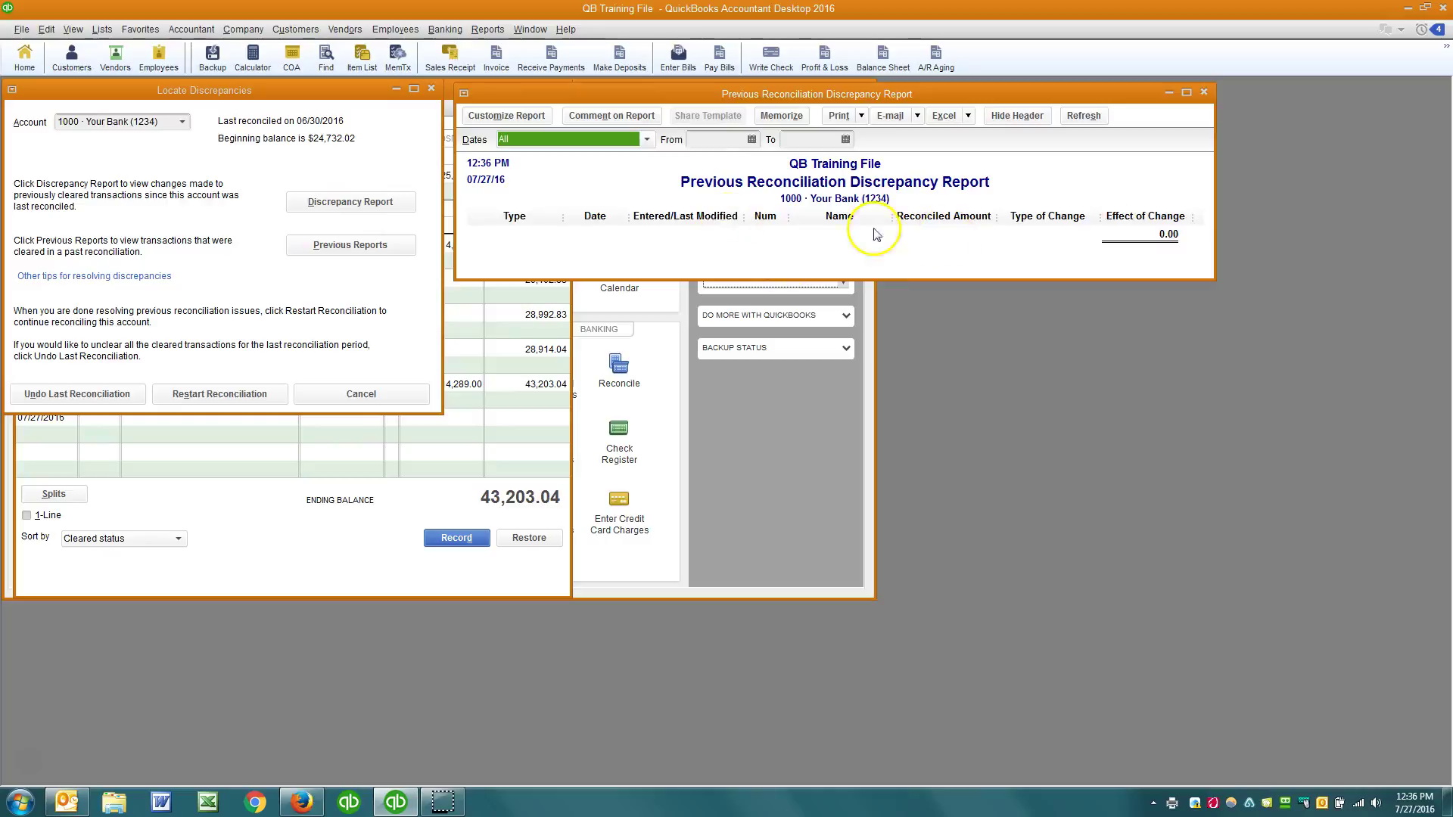
key(Escape)
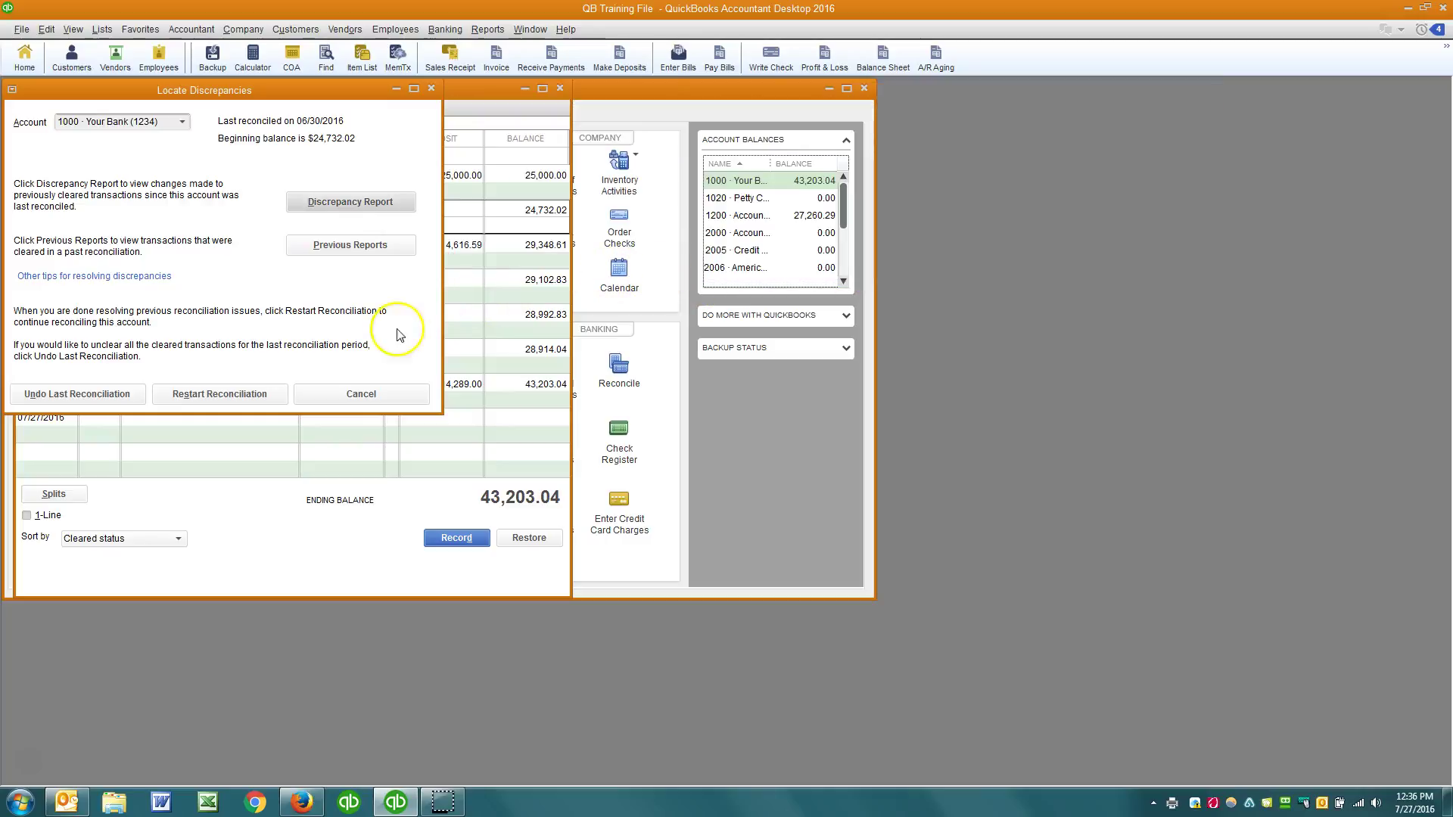